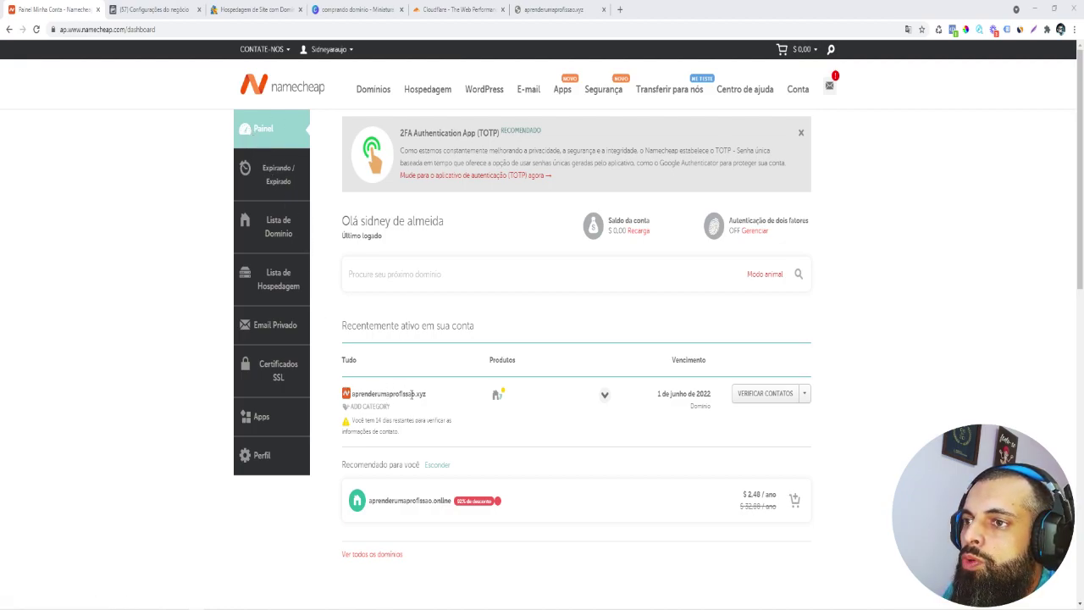
# Open the management details of the domain aprenderumaprofissao.xyz from the Namecheap domain list.
pyautogui.moveTo(431, 399); pyautogui.dragTo(347, 398)
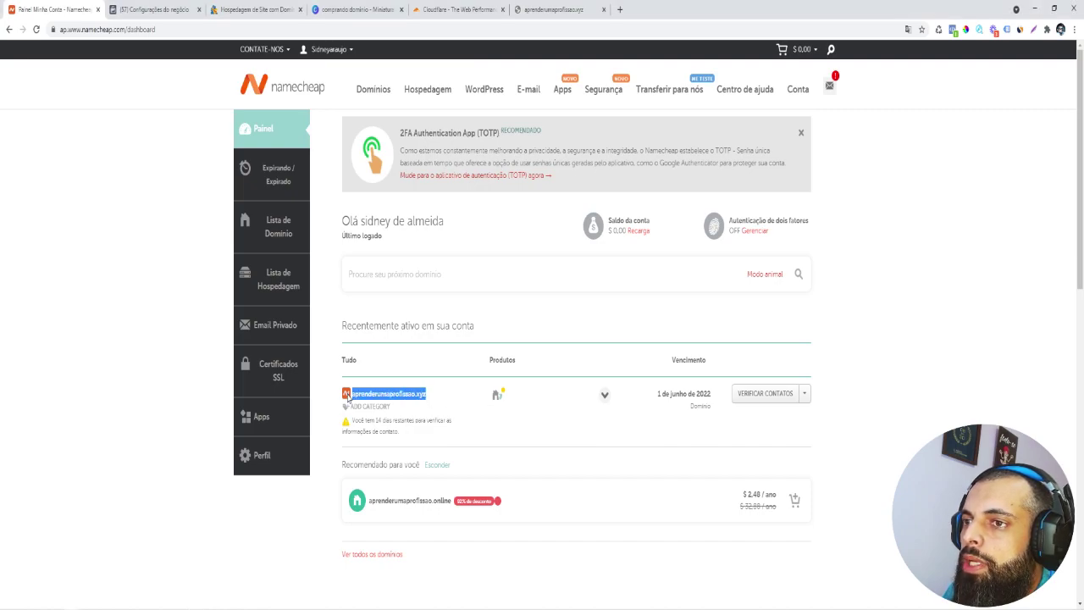
pyautogui.click(804, 393)
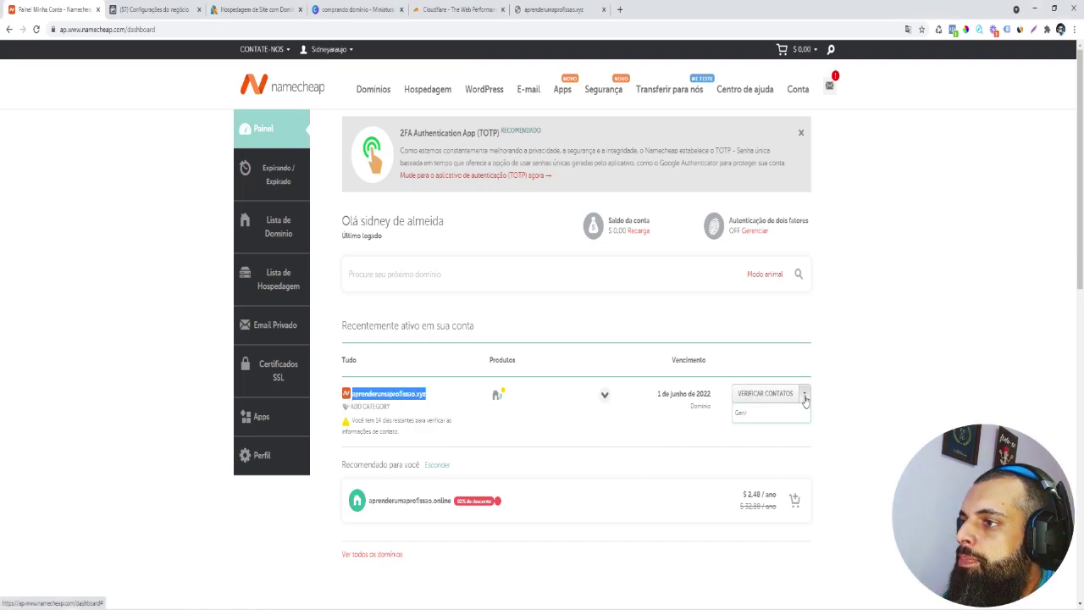
pyautogui.click(743, 416)
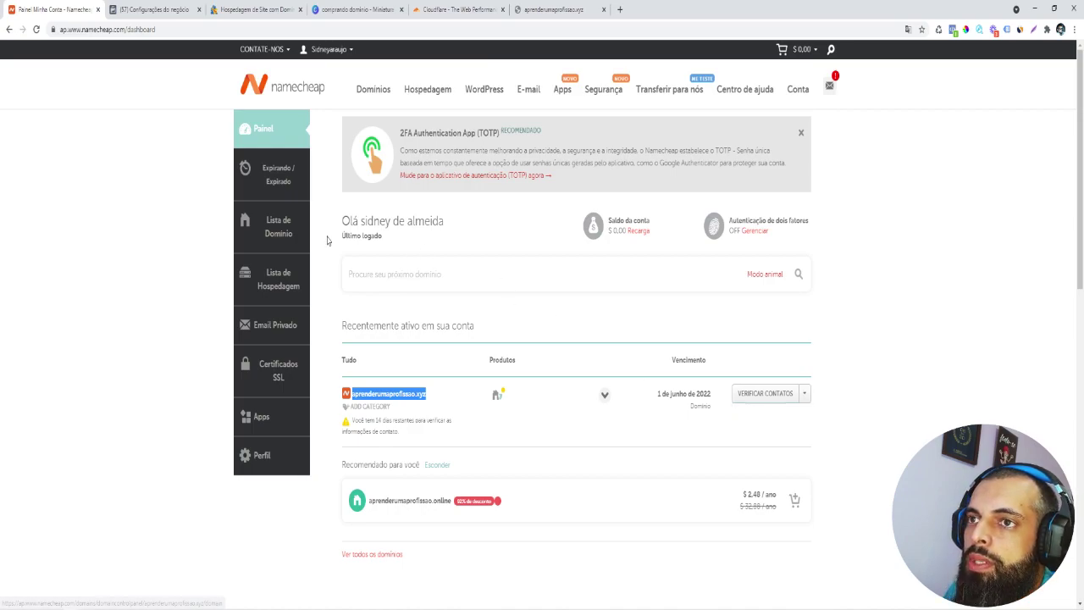
pyautogui.click(265, 239)
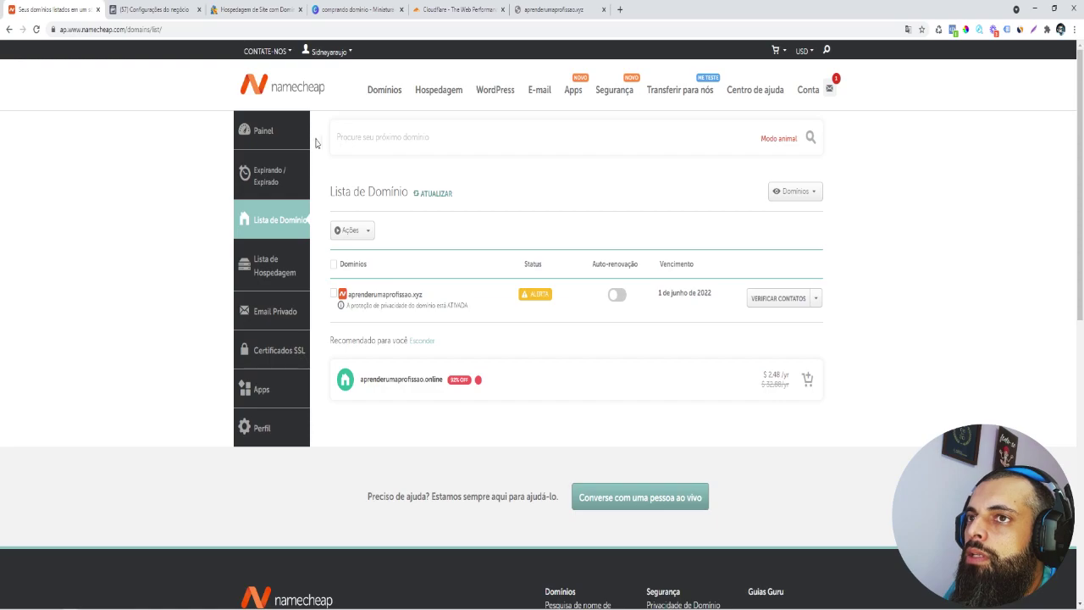
pyautogui.click(814, 304)
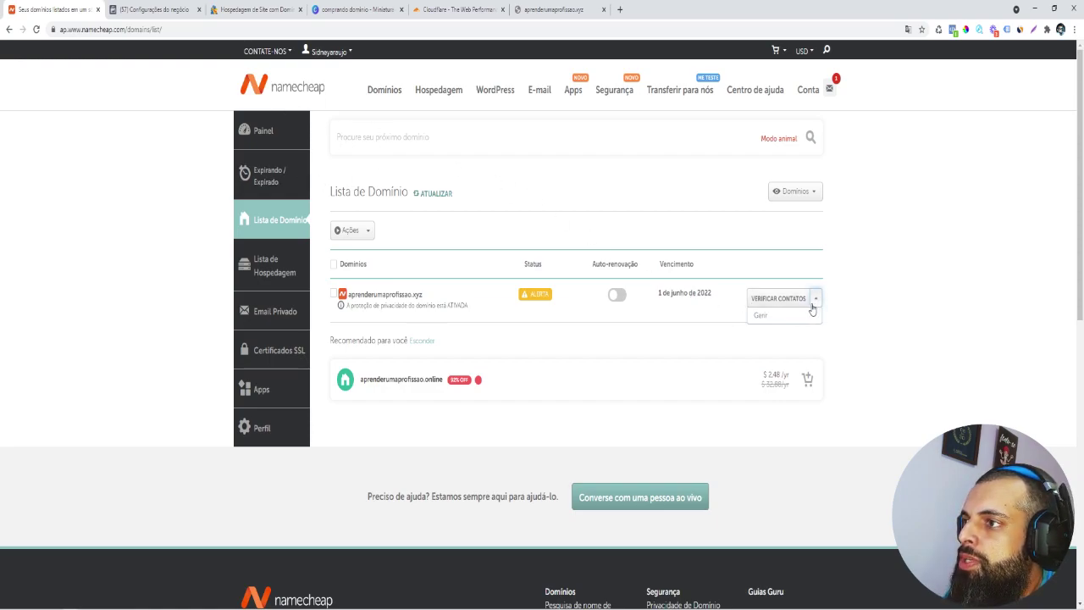
pyautogui.click(767, 321)
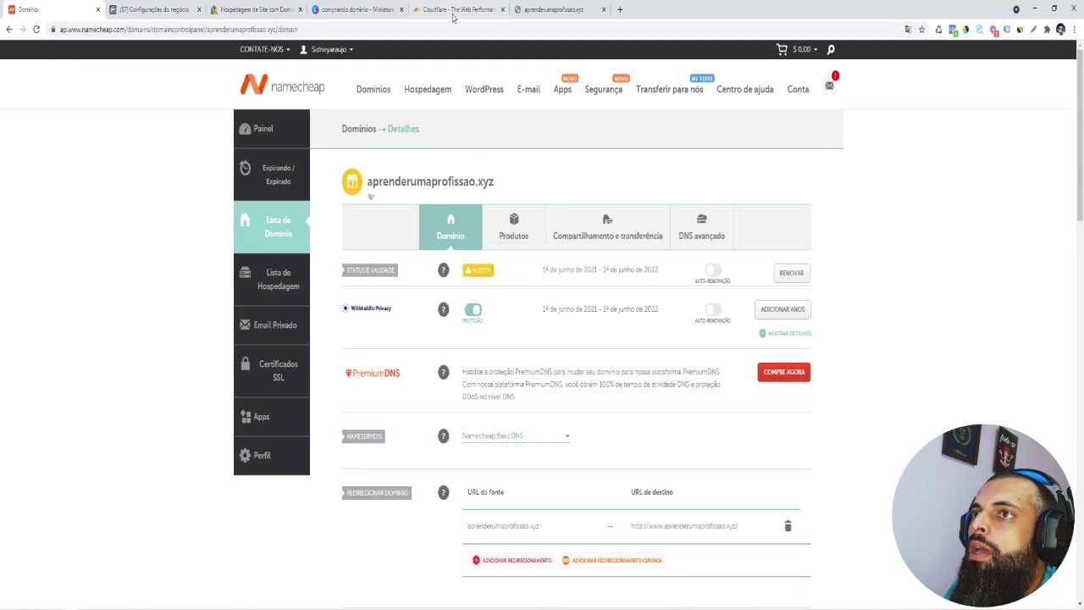
# Switch to the Cloudflare site and log in to the account with the prefilled credentials.
pyautogui.click(451, 11)
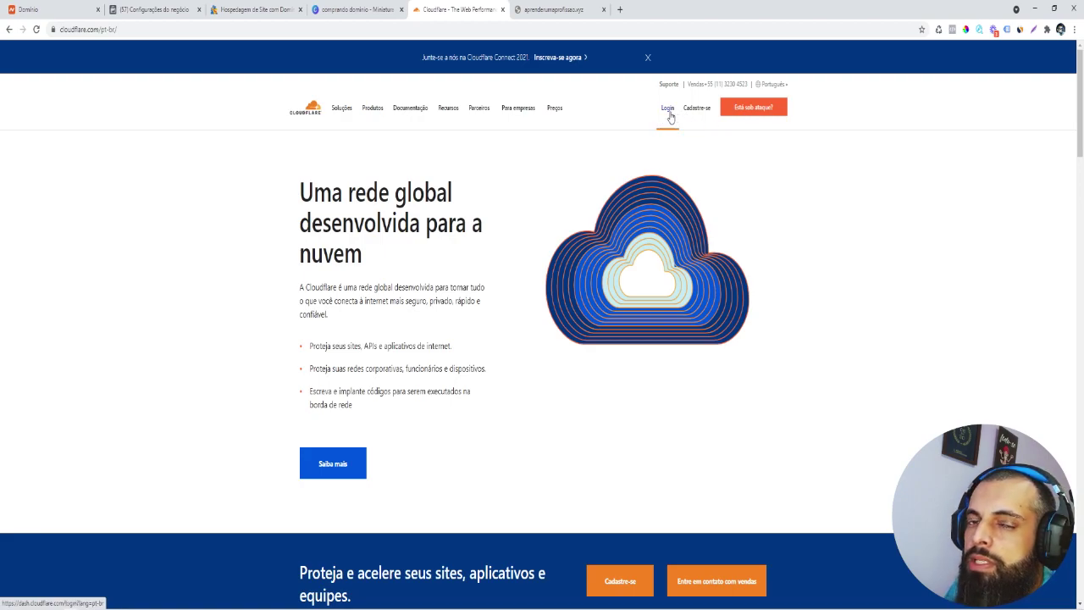
pyautogui.click(669, 116)
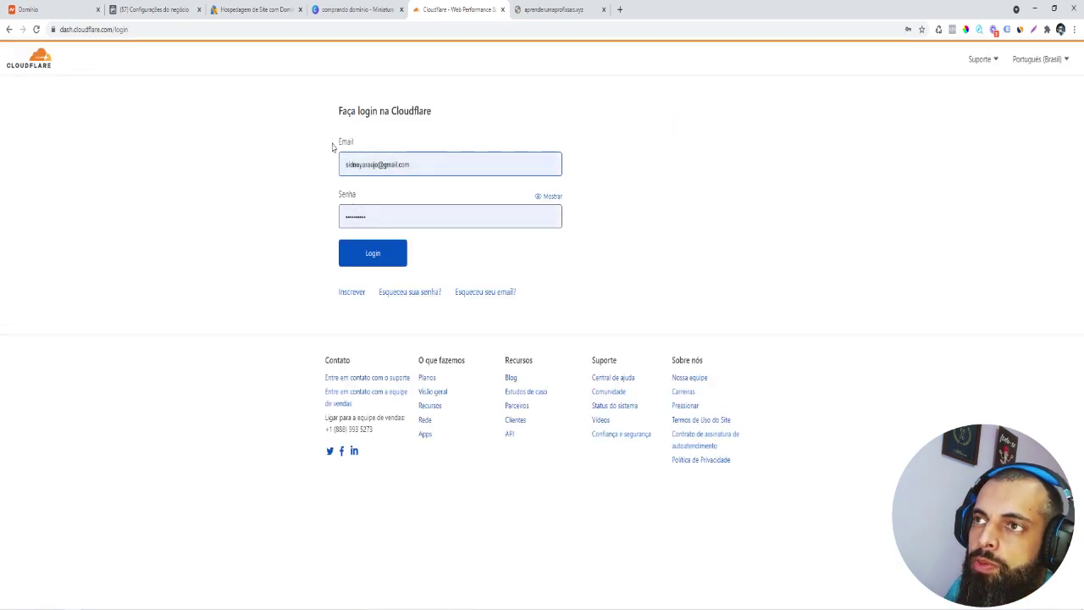
pyautogui.click(385, 257)
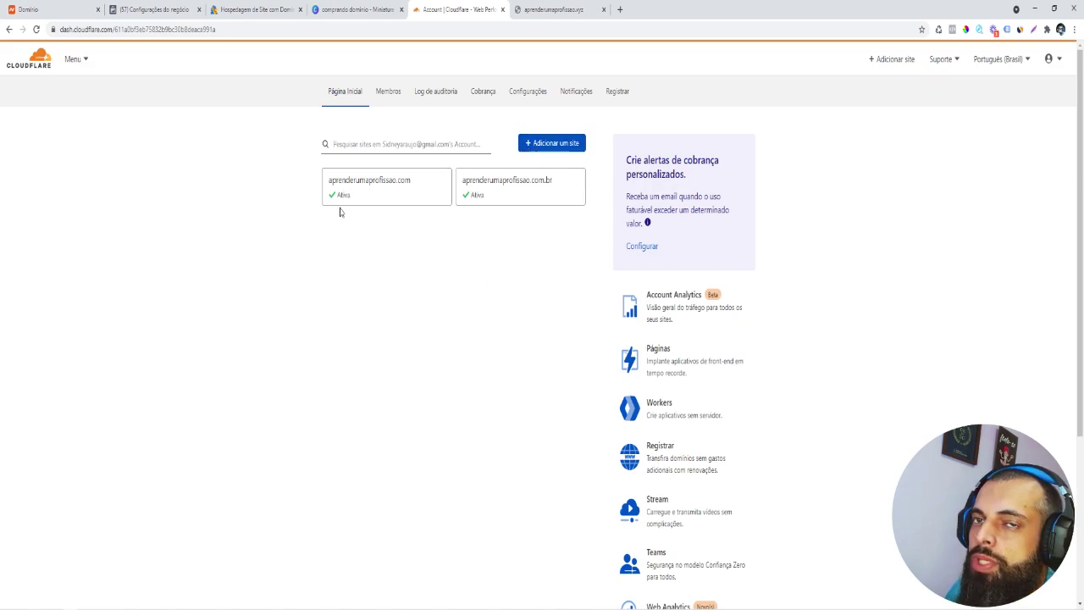
# Add a new site in Cloudflare for aprenderumaprofissao.xyz, copying the domain name from its Namecheap details page.
pyautogui.click(552, 146)
pyautogui.click(85, 10)
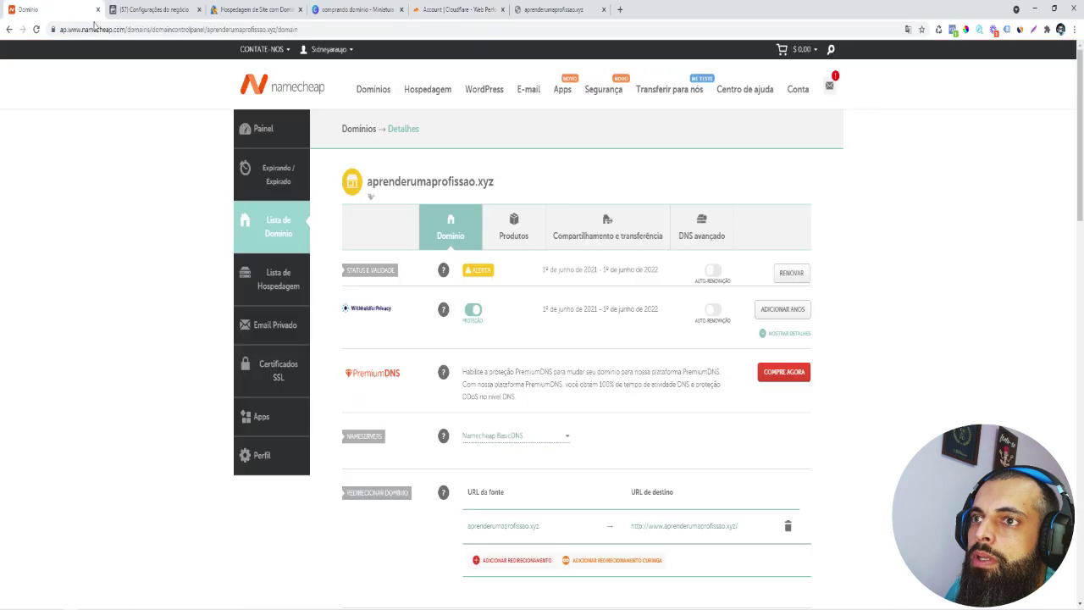
pyautogui.moveTo(510, 185); pyautogui.dragTo(368, 182)
pyautogui.hotkey('ctrl', 'c')
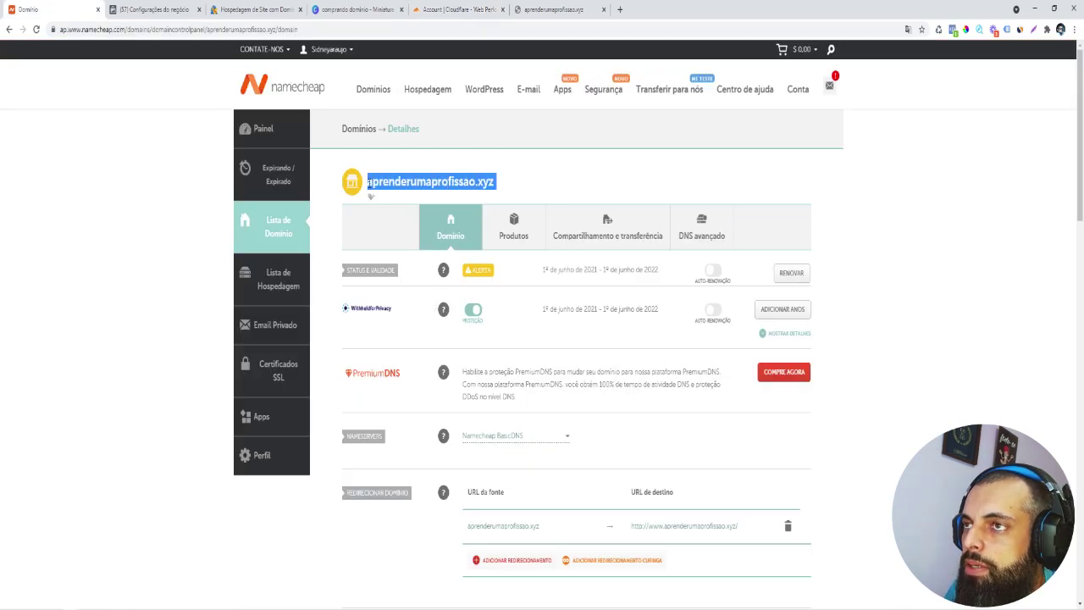
pyautogui.click(457, 10)
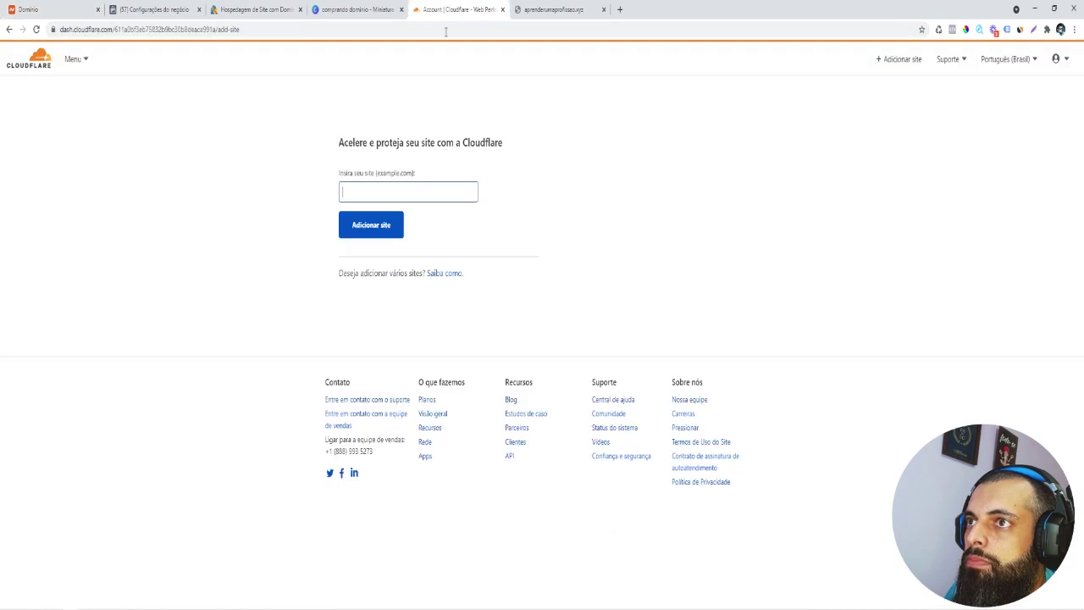
pyautogui.click(401, 194)
pyautogui.hotkey('ctrl', 'v')
pyautogui.click(375, 225)
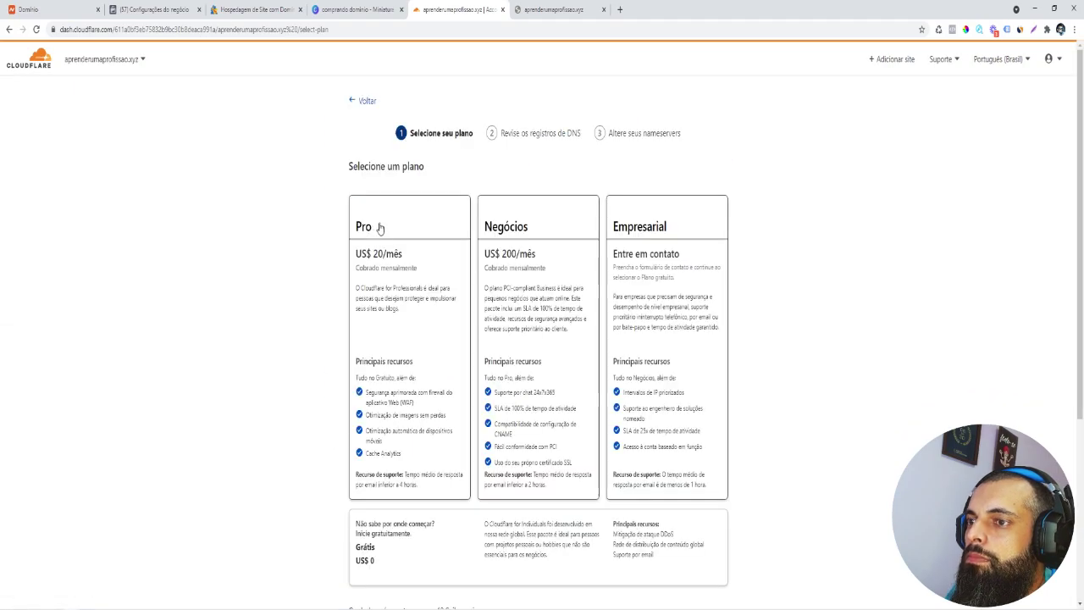
# Choose the free US$ 0 plan for the site and continue to the DNS record review.
pyautogui.scroll(-1, 379, 225)
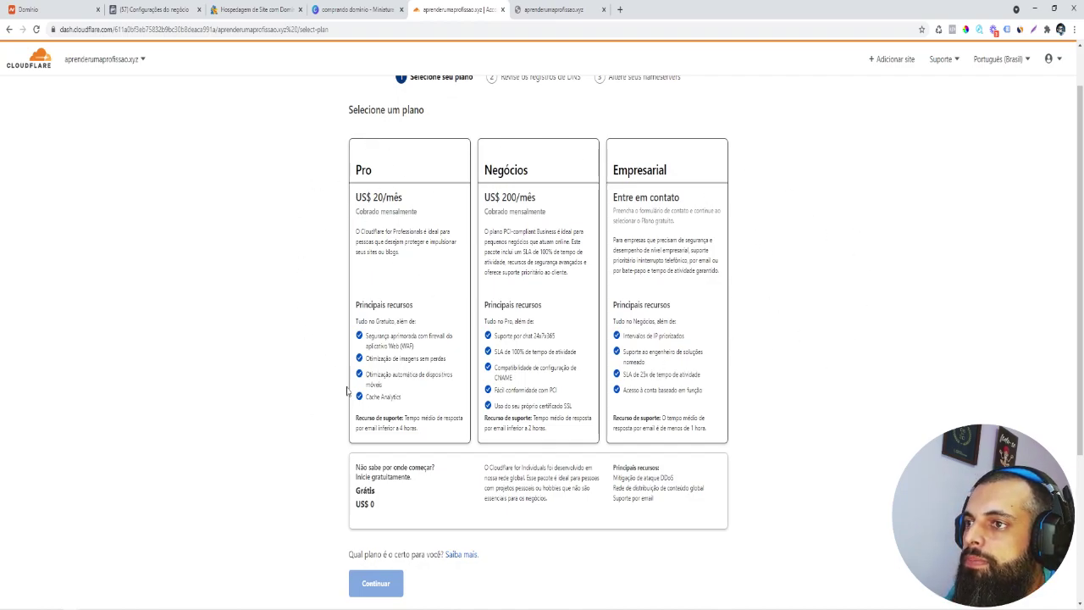
pyautogui.click(407, 498)
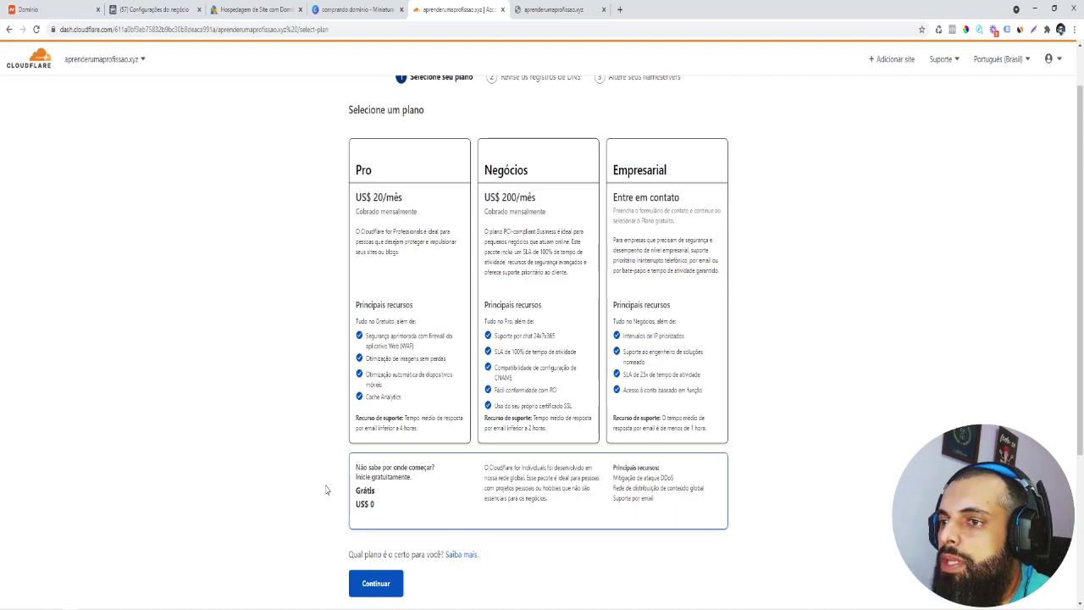
pyautogui.scroll(-1, 351, 493)
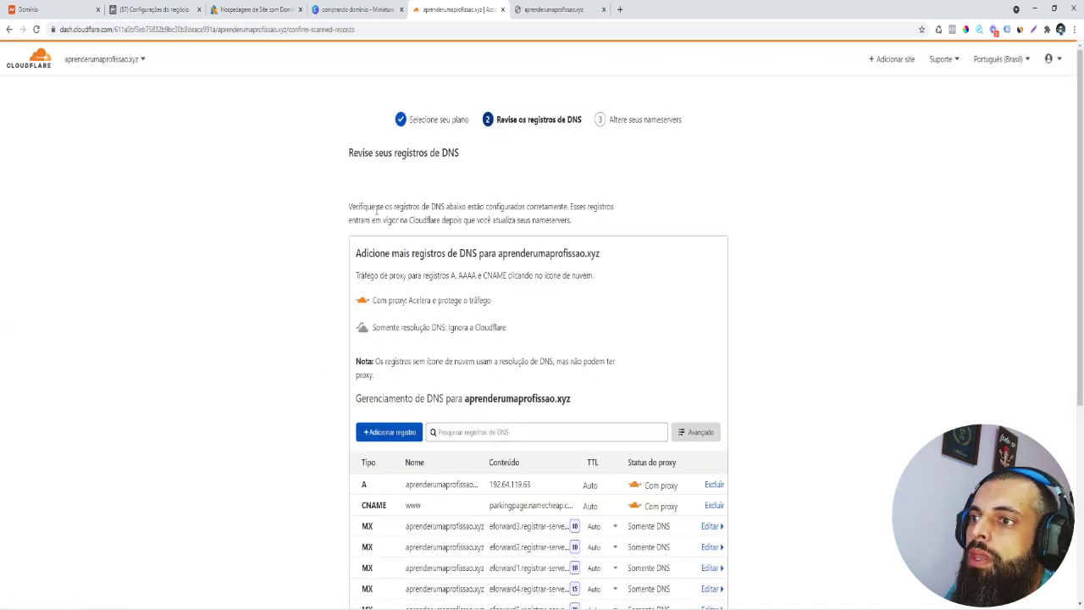
# Delete the scanned A record and the www CNAME record from the domain's DNS records.
pyautogui.scroll(-2, 433, 251)
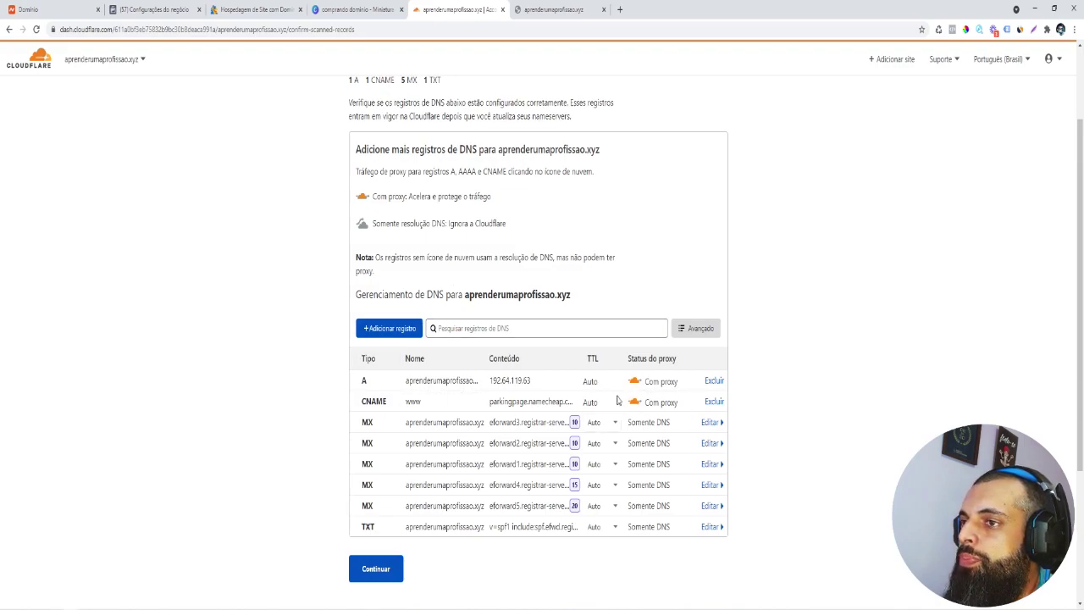
pyautogui.click(713, 380)
pyautogui.click(690, 381)
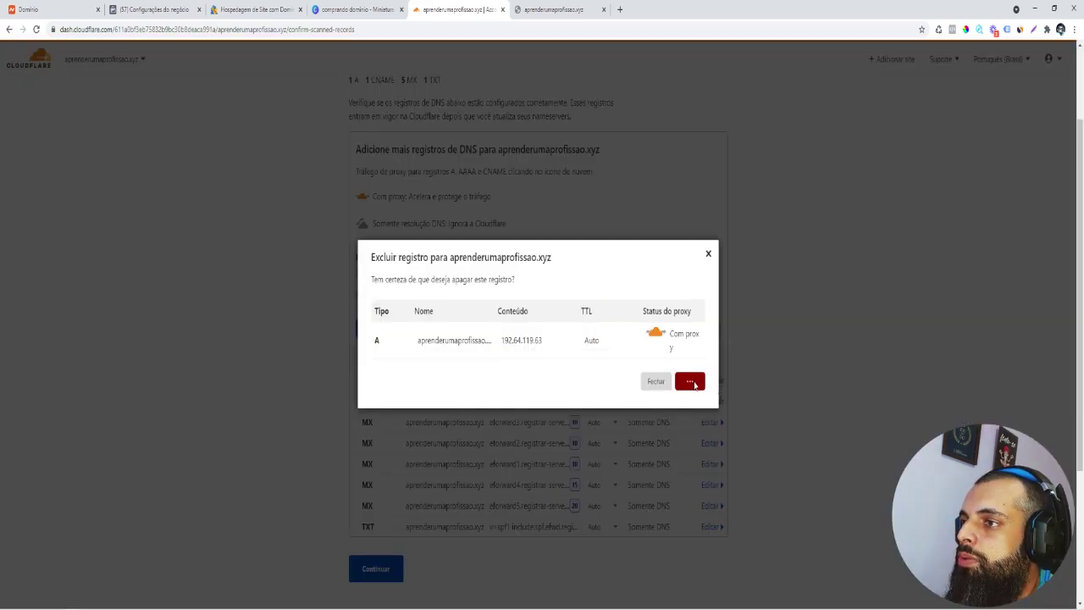
pyautogui.click(713, 380)
pyautogui.click(691, 382)
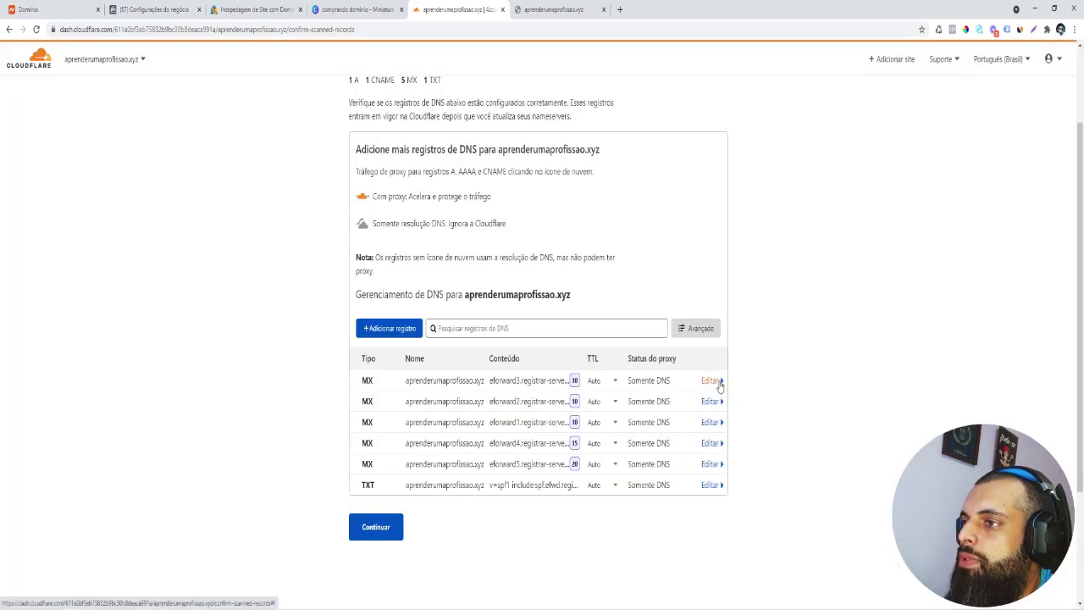
# Delete the MX records pointing to the eforward3, eforward2 and eforward1 mail servers.
pyautogui.click(714, 380)
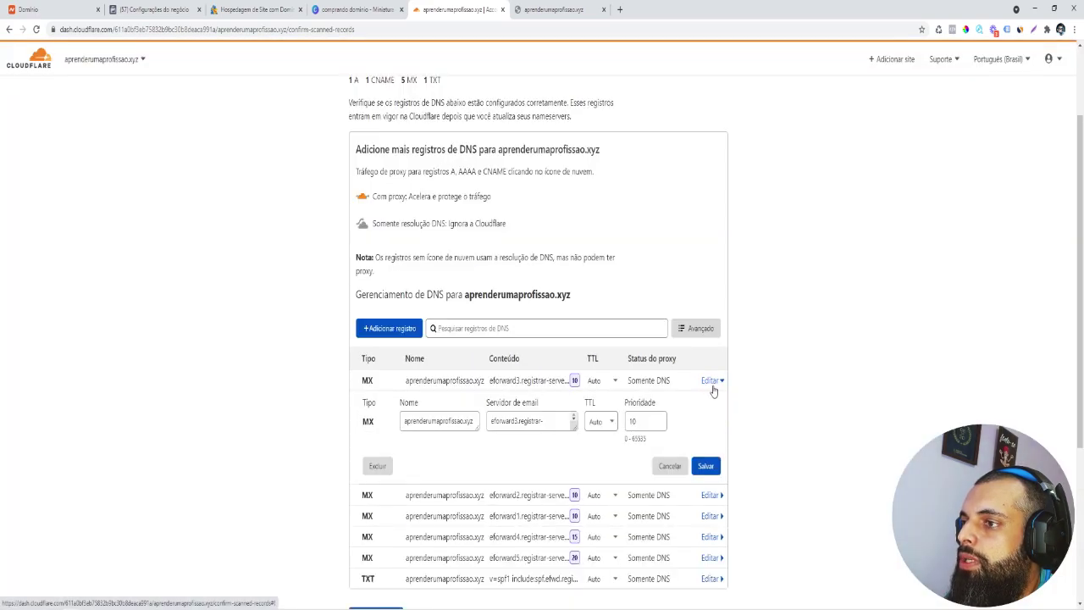
pyautogui.click(378, 467)
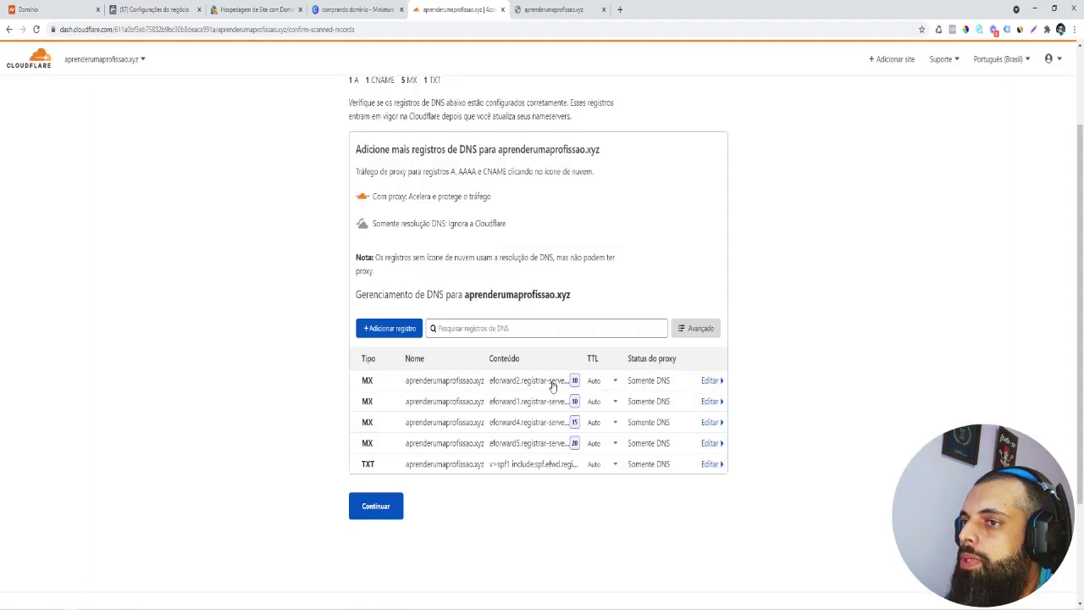
pyautogui.click(707, 380)
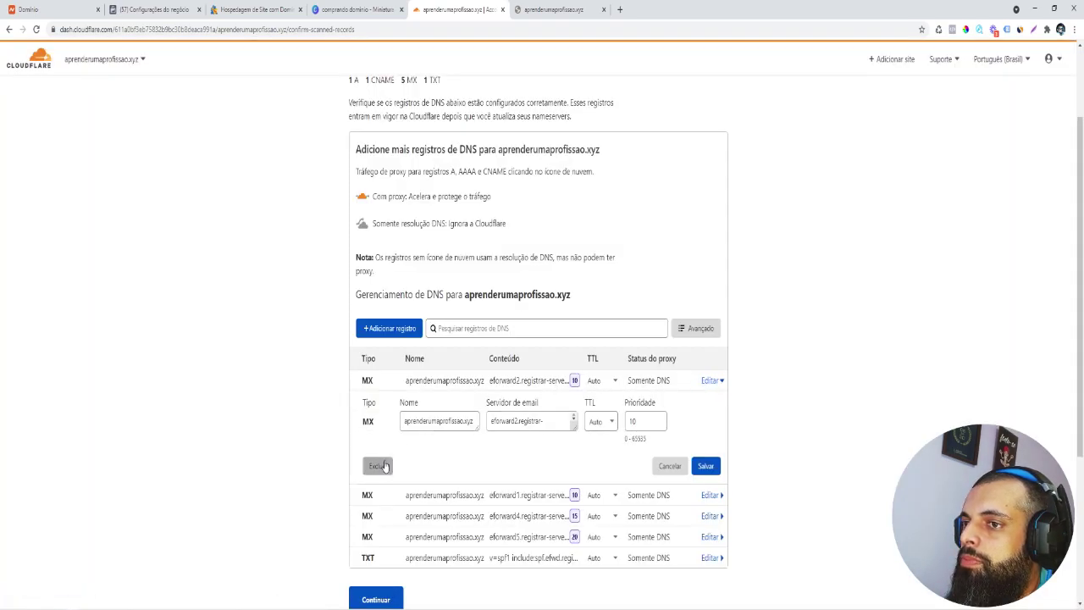
pyautogui.click(381, 465)
pyautogui.click(691, 380)
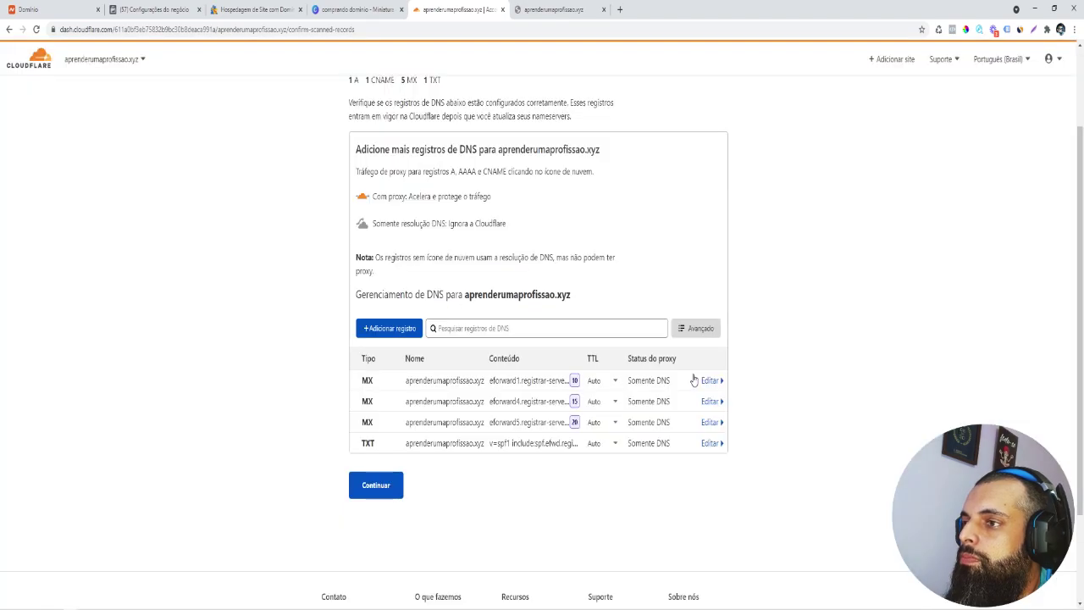
pyautogui.click(706, 382)
pyautogui.click(385, 466)
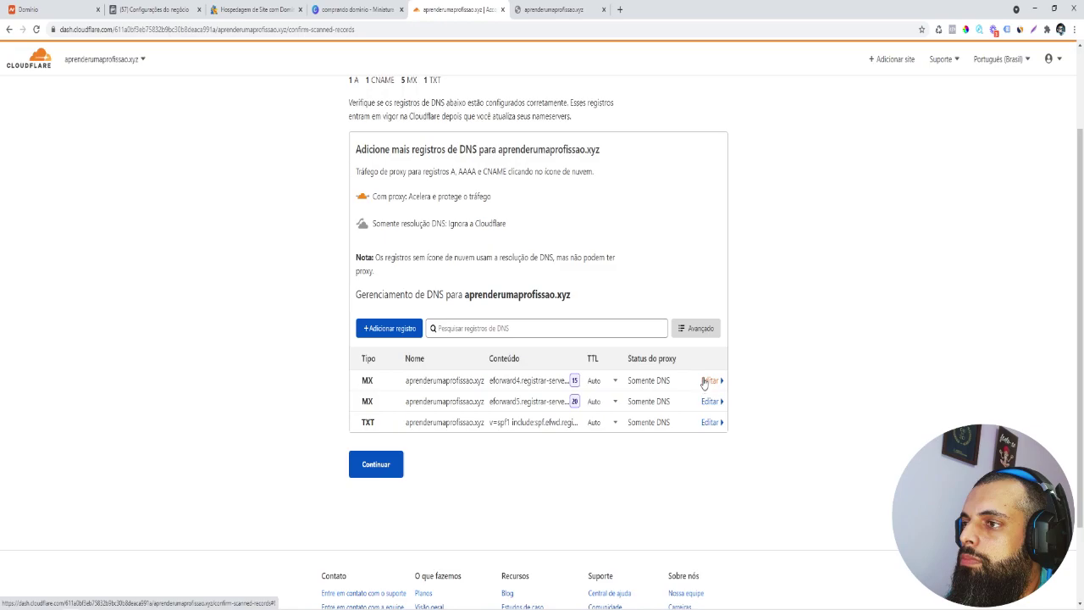
# Delete the remaining MX records pointing to the eforward4 and eforward5 mail servers.
pyautogui.click(707, 381)
pyautogui.click(376, 465)
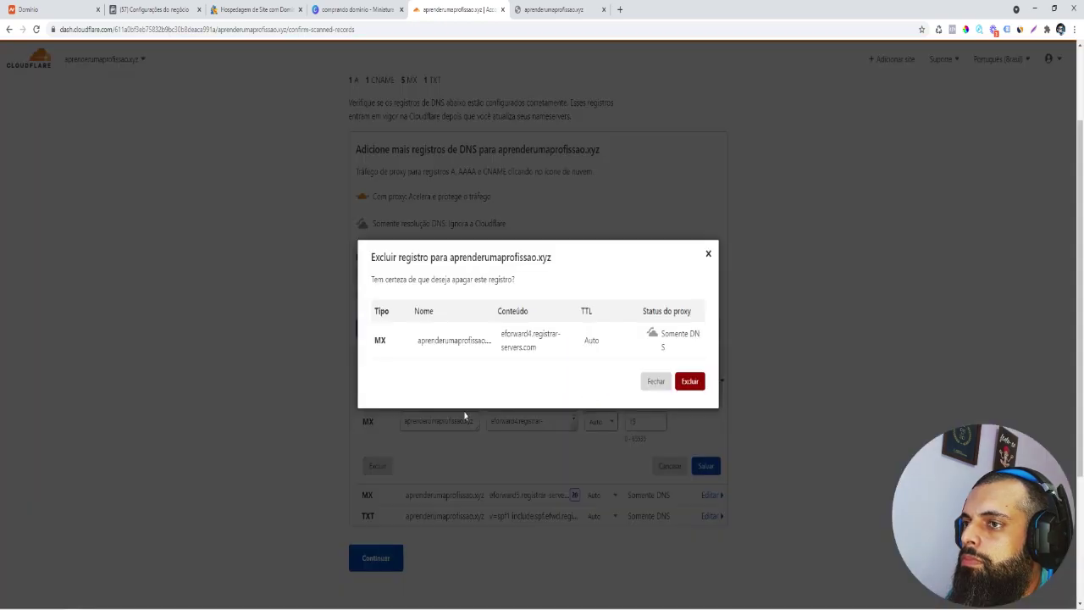
pyautogui.click(689, 380)
pyautogui.click(697, 382)
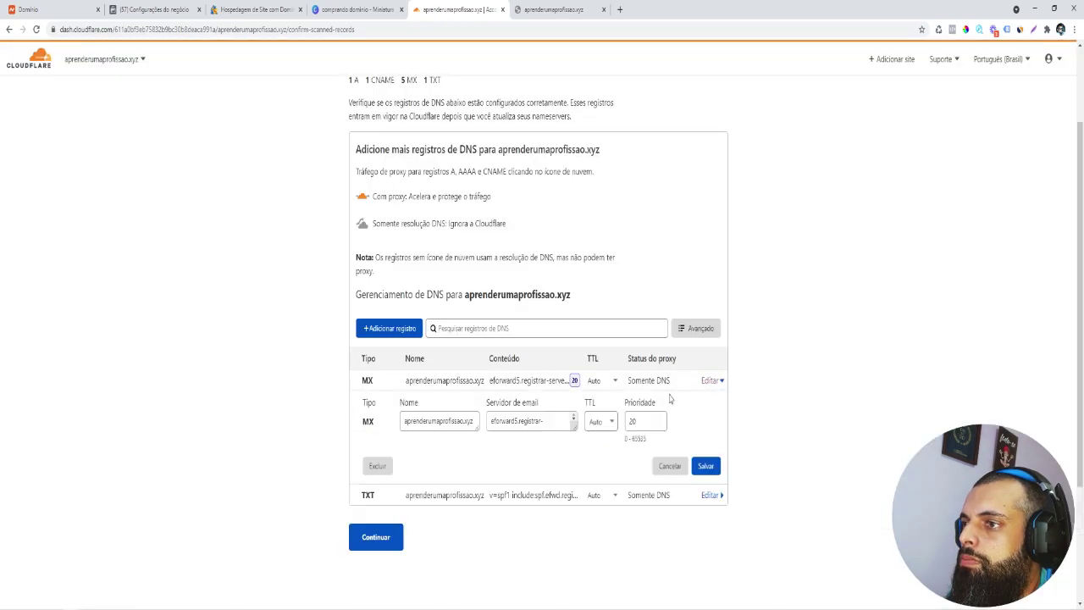
pyautogui.click(377, 465)
pyautogui.click(689, 381)
# Delete the SPF TXT record from the domain's DNS records.
pyautogui.click(711, 380)
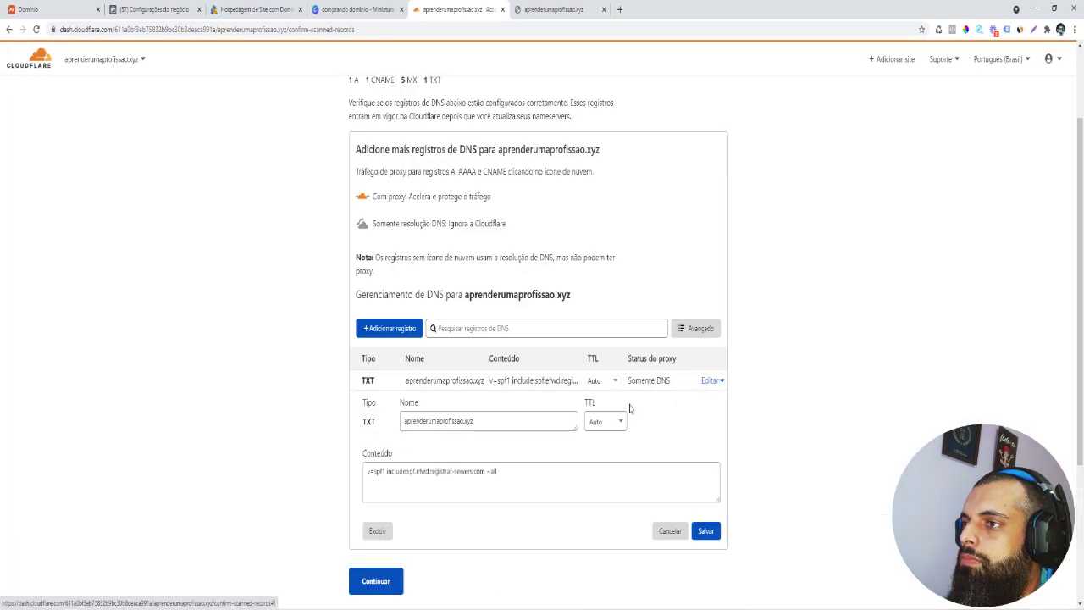
pyautogui.click(377, 530)
pyautogui.click(689, 386)
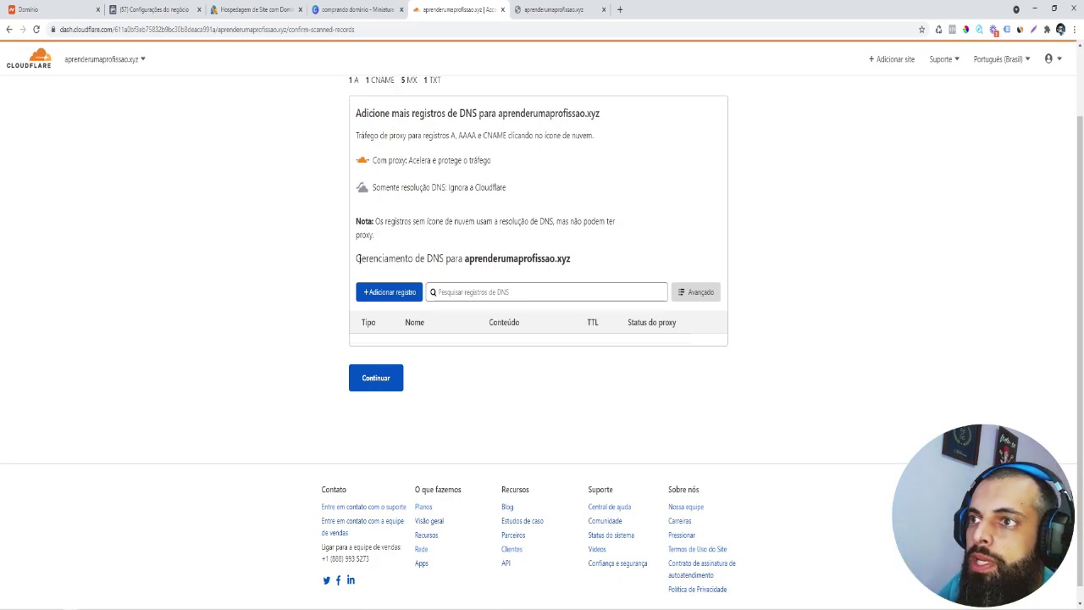
# Add a proxied CNAME record named @ with the target dns.jovemempreendedor.org and save it.
pyautogui.click(407, 293)
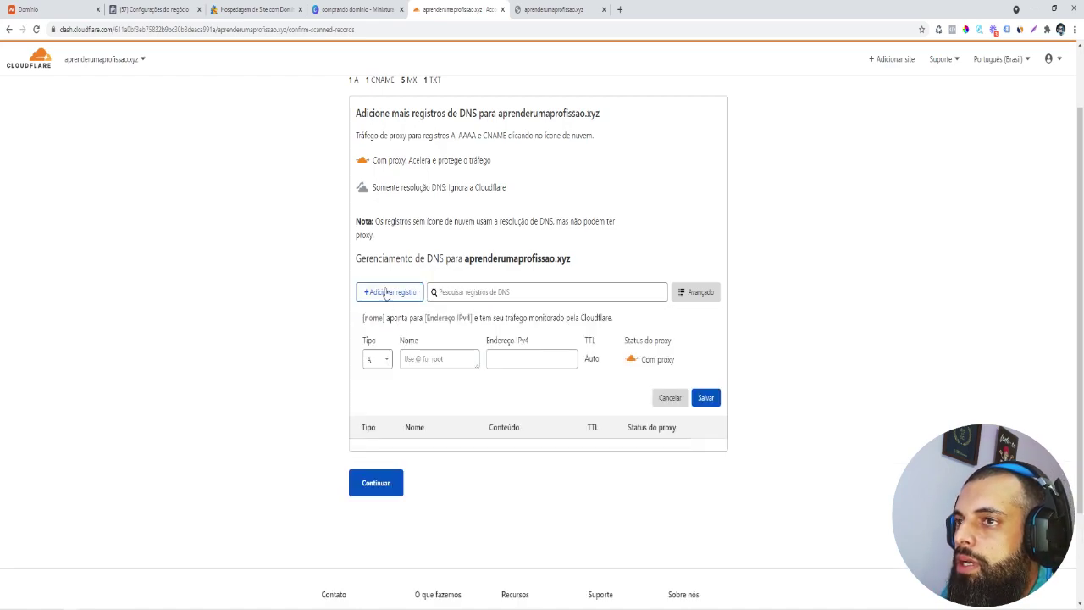
pyautogui.click(381, 361)
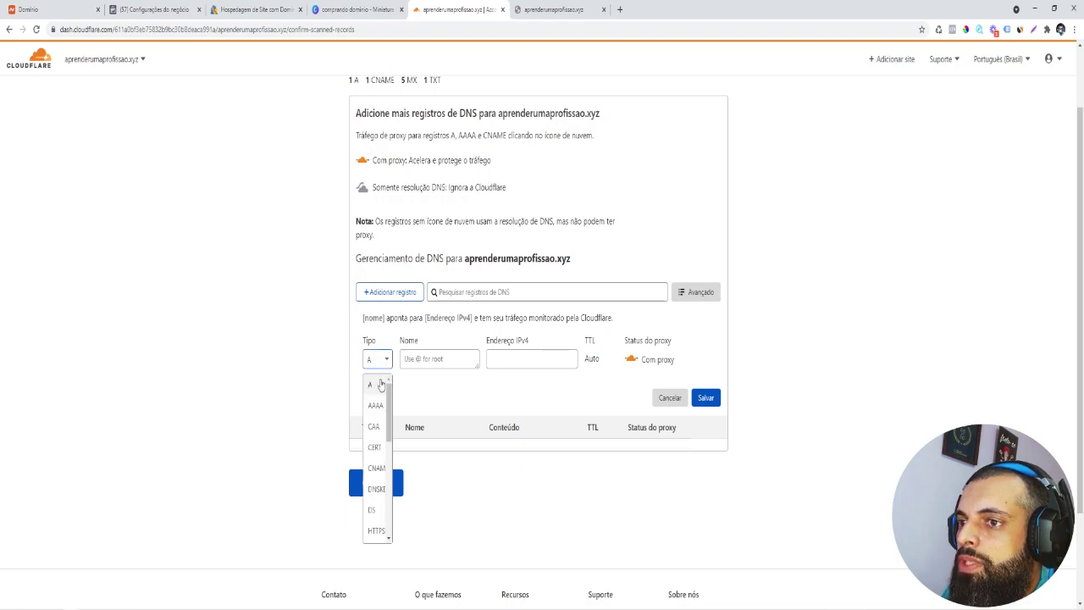
pyautogui.click(375, 468)
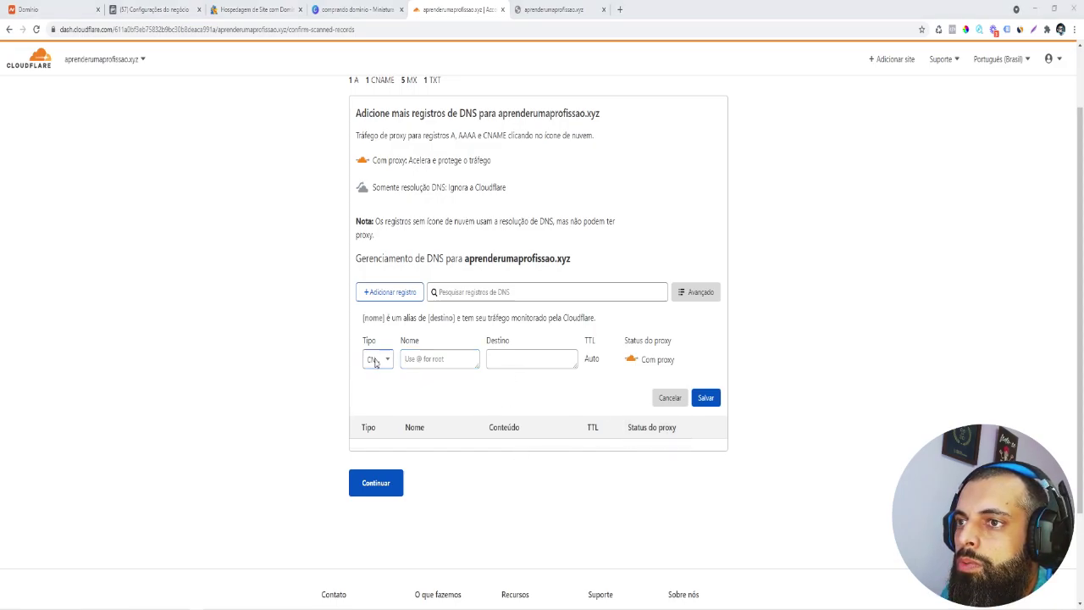
pyautogui.click(435, 359)
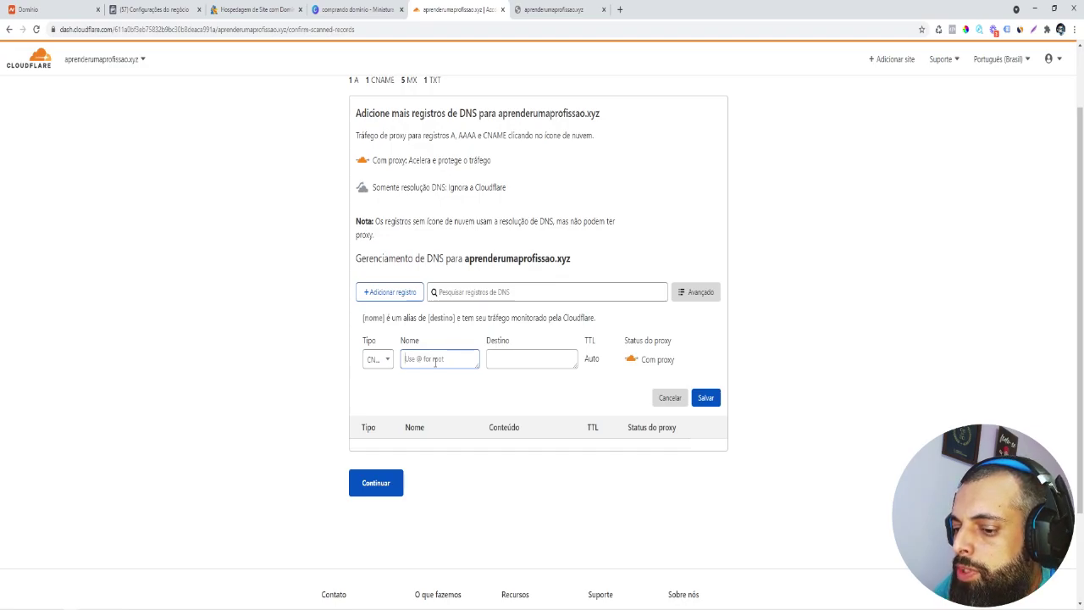
pyautogui.write('@')
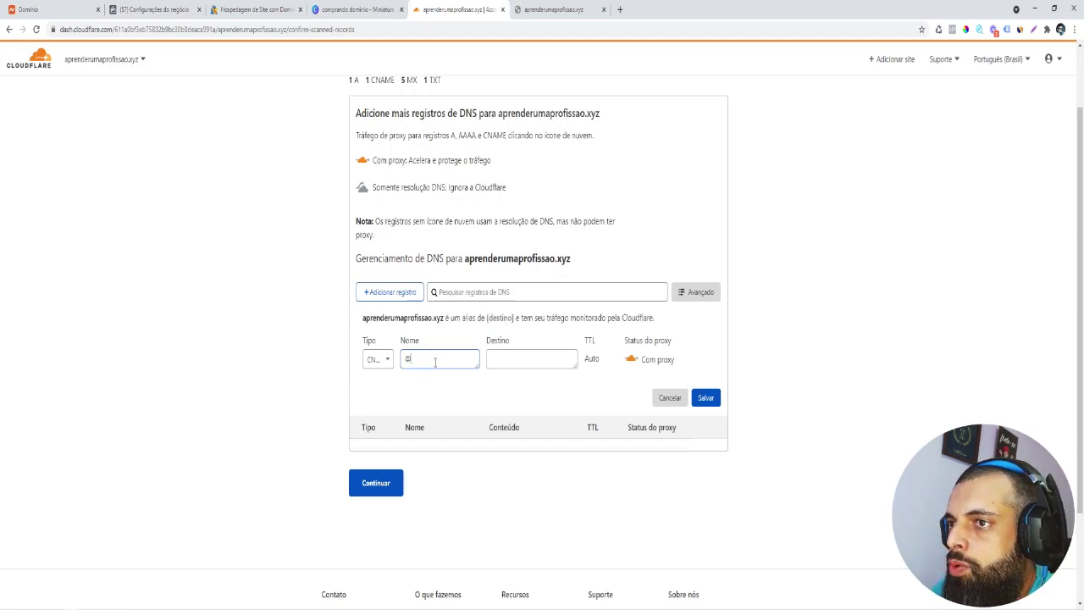
pyautogui.click(500, 361)
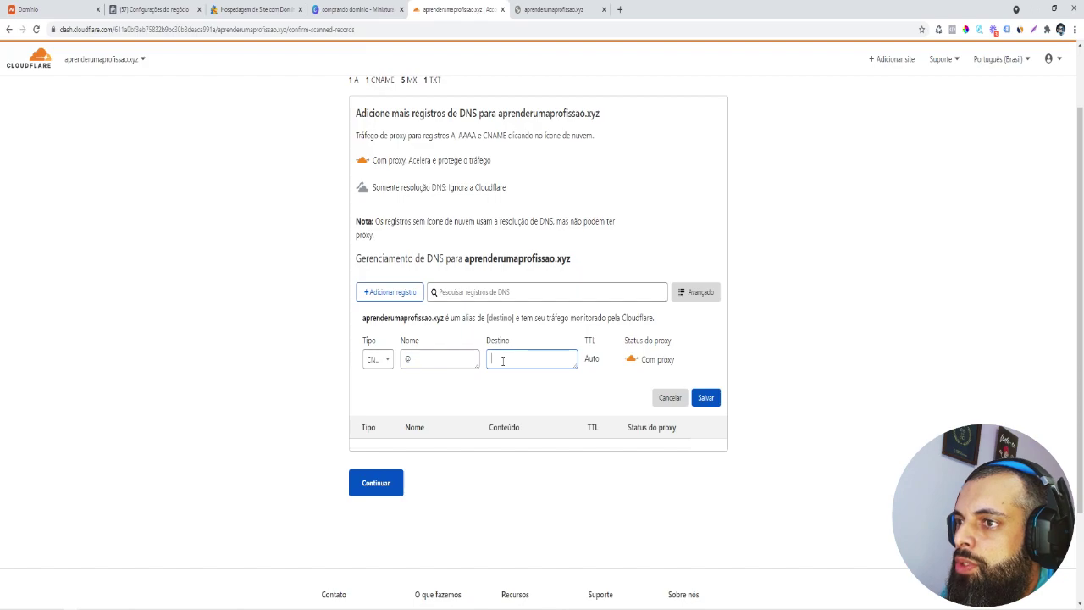
pyautogui.write('dns.jovemempre')
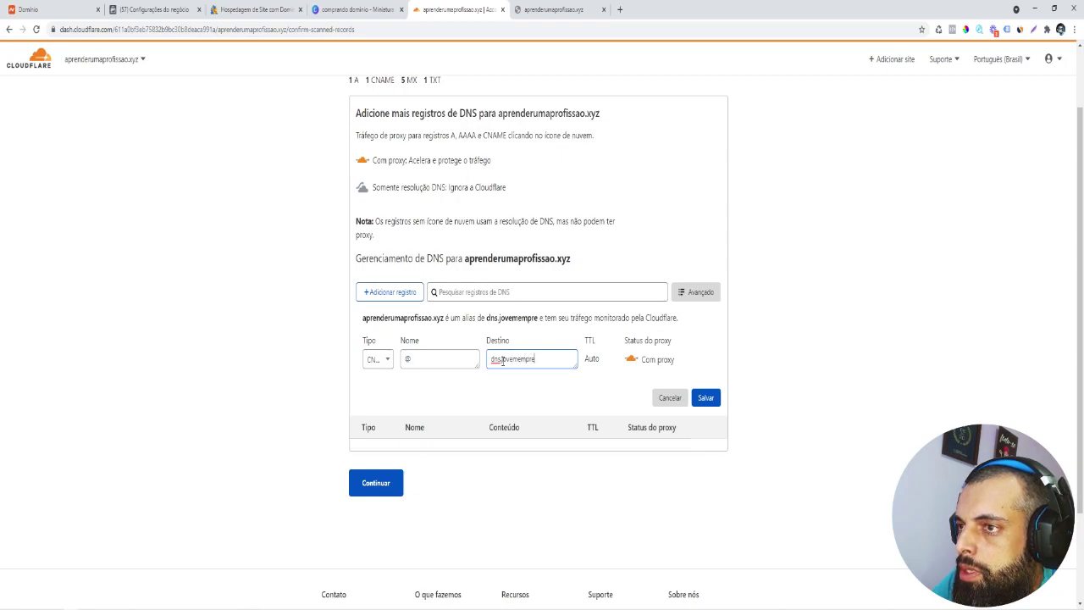
pyautogui.write('endedo')
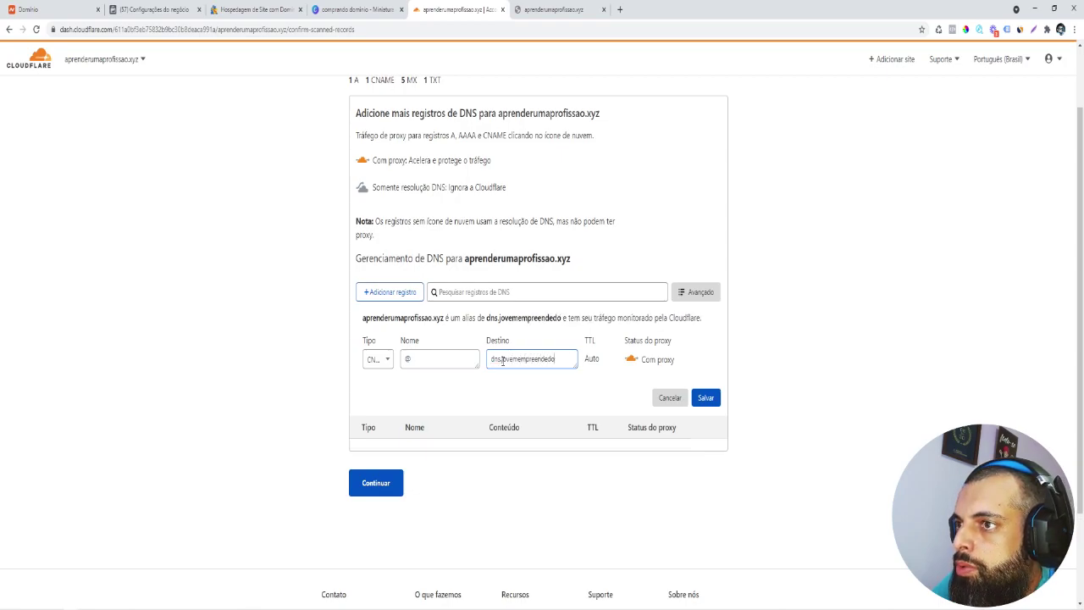
pyautogui.write('r.org')
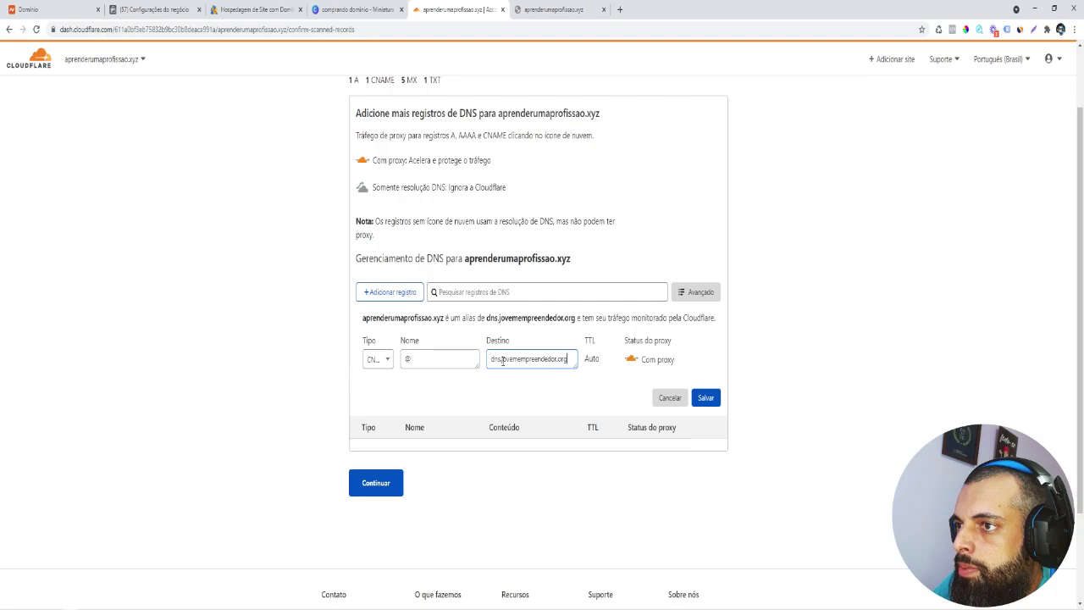
pyautogui.click(700, 398)
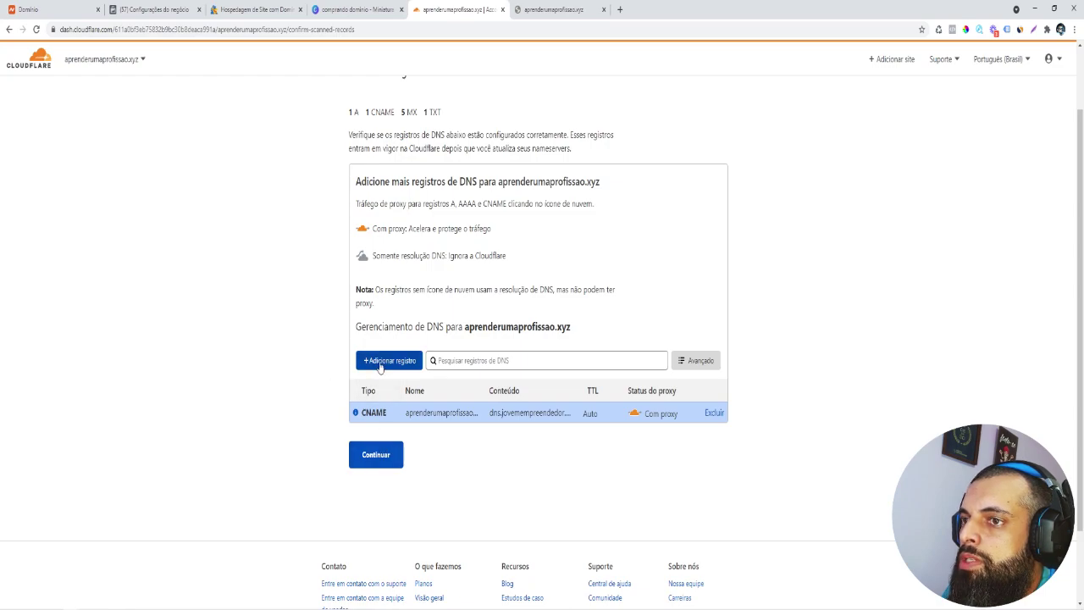
# Add a second proxied CNAME record named www with the target @ and save it.
pyautogui.click(380, 364)
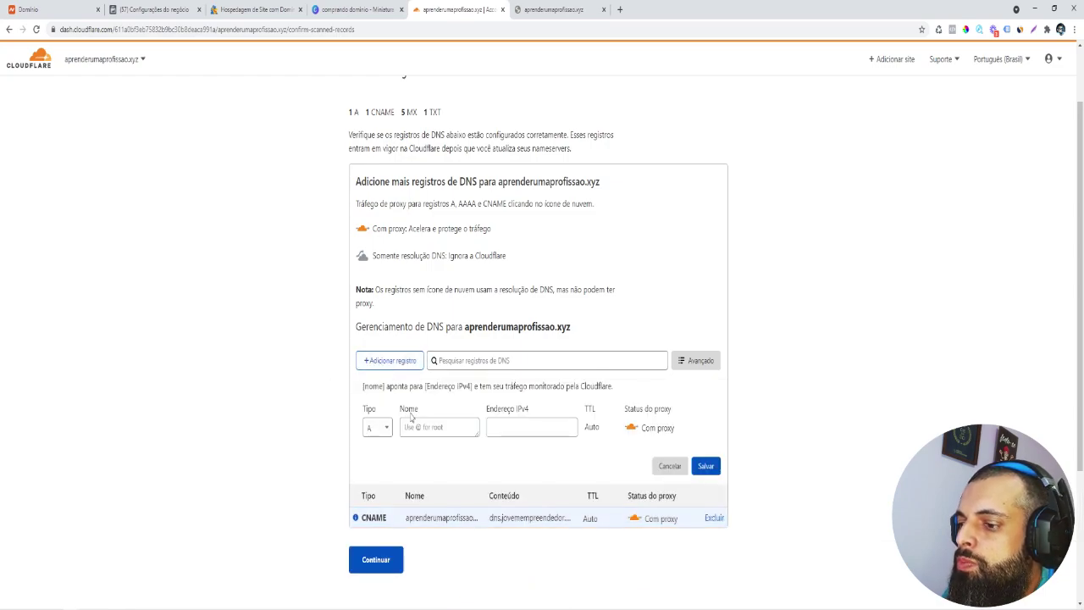
pyautogui.click(438, 429)
pyautogui.write('www')
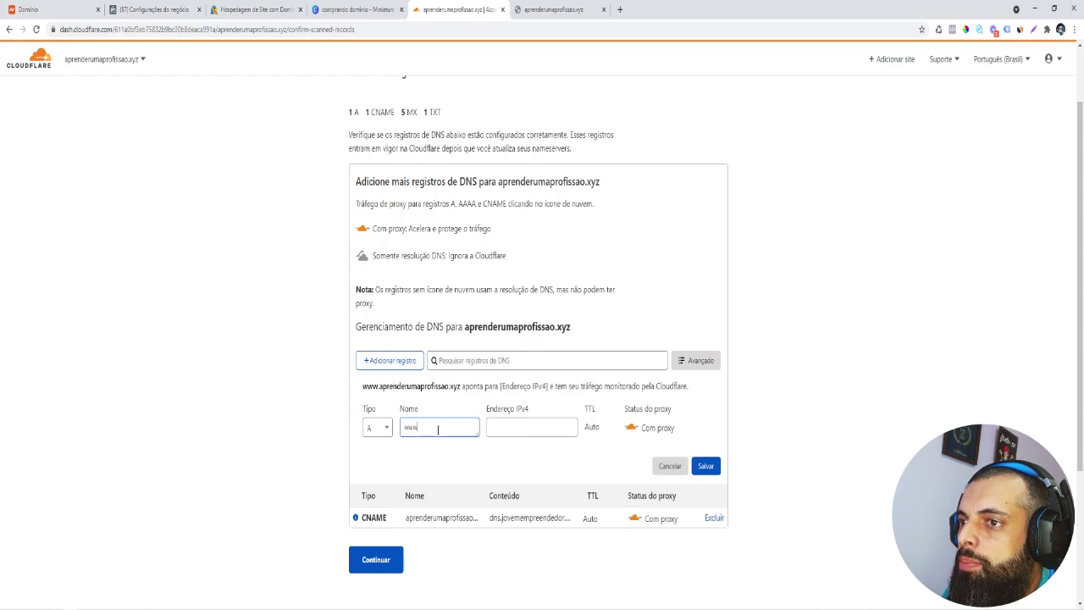
pyautogui.doubleClick(438, 429)
pyautogui.click(507, 429)
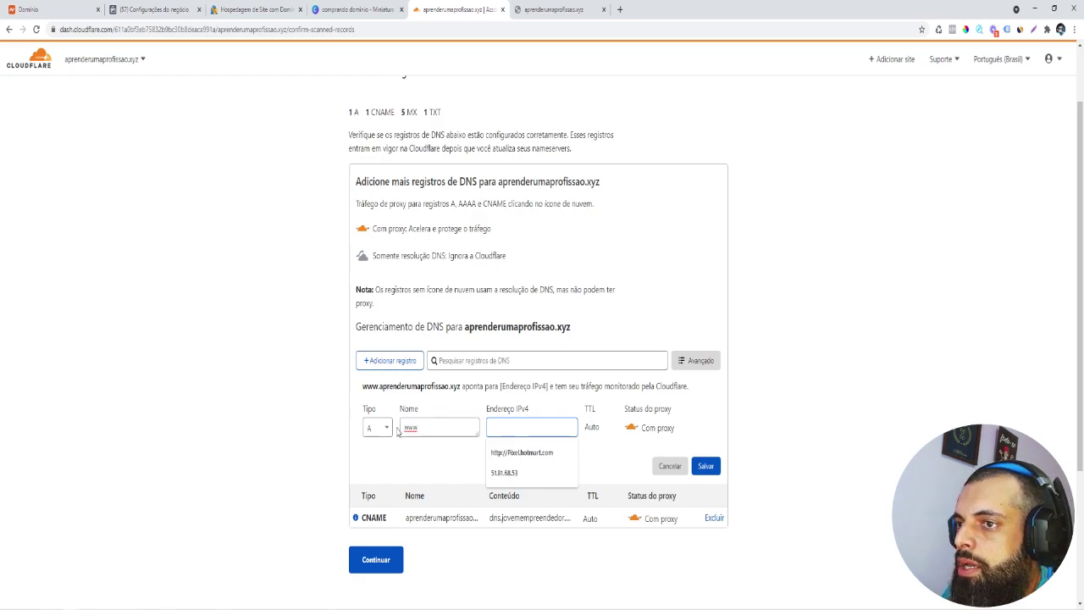
pyautogui.click(377, 428)
pyautogui.click(376, 529)
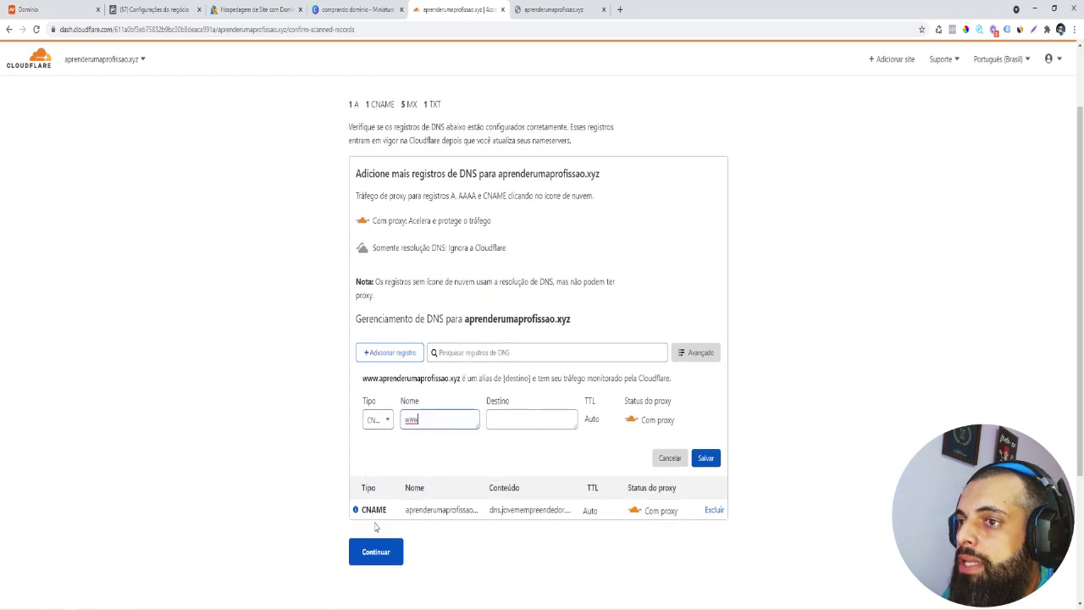
pyautogui.click(510, 418)
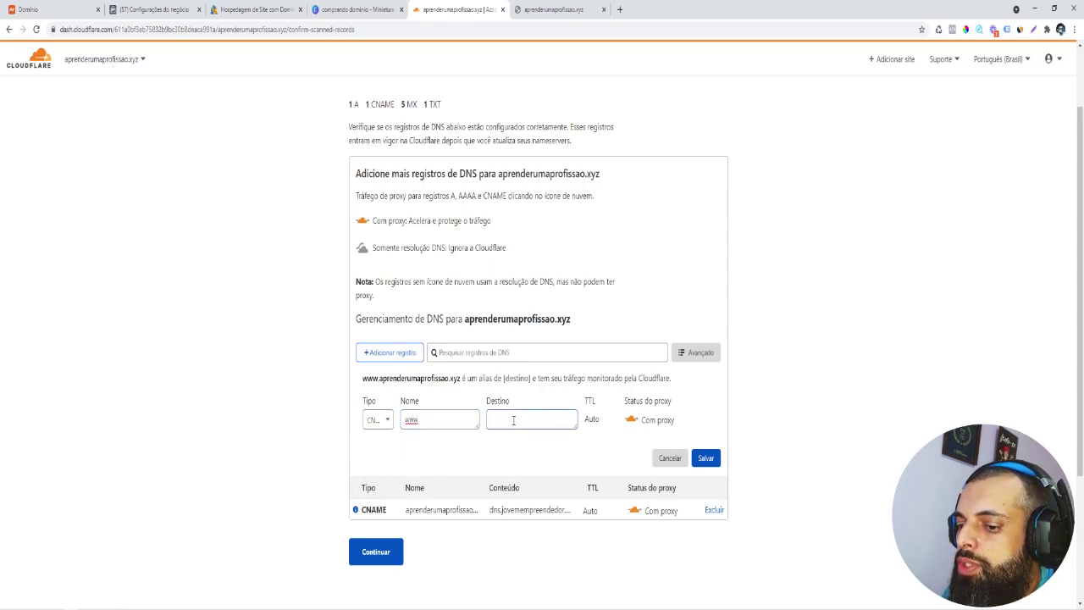
pyautogui.write('@')
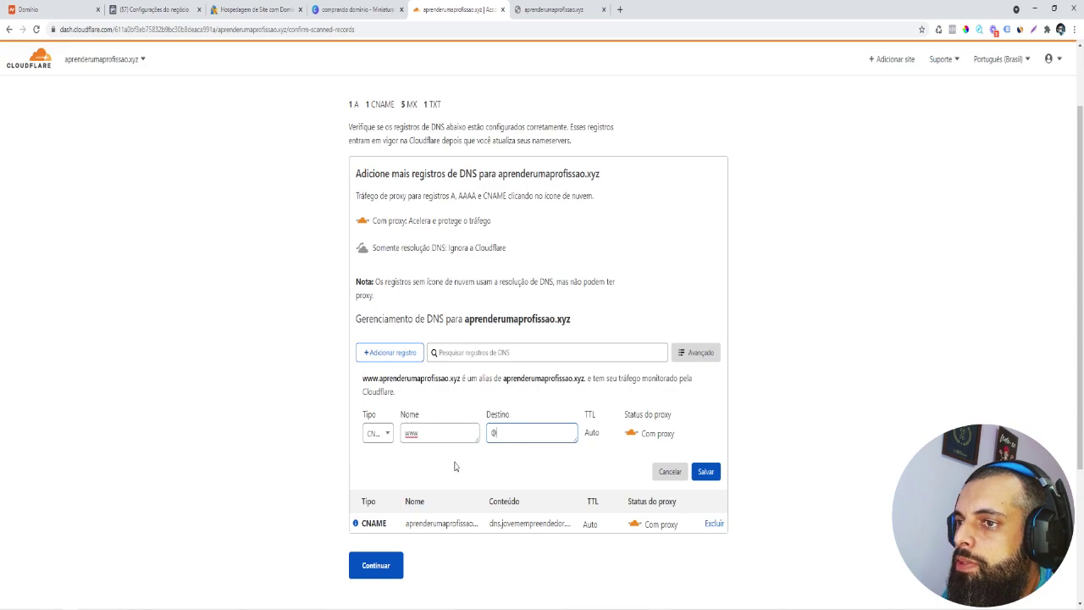
pyautogui.click(707, 474)
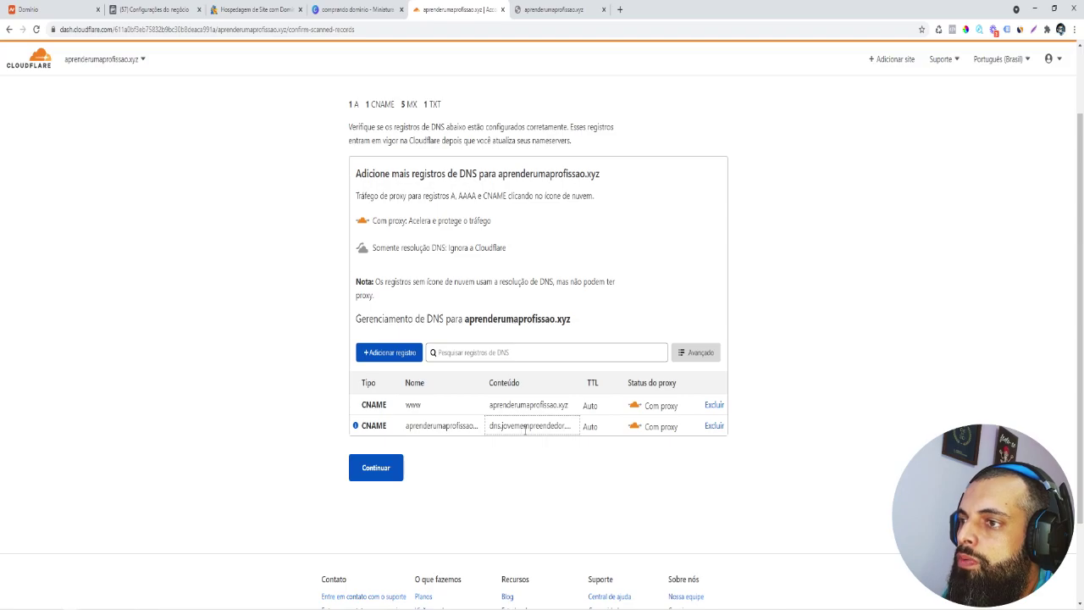
# Continue to the nameserver instructions and copy the first Cloudflare nameserver, penny.ns.cloudflare.com.
pyautogui.click(375, 467)
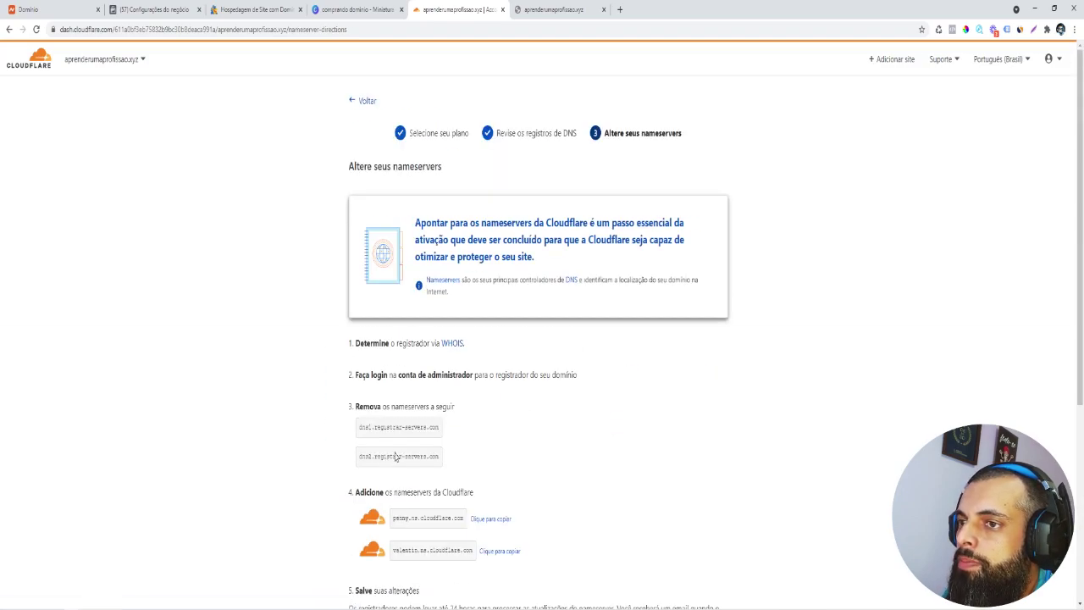
pyautogui.scroll(-2, 421, 417)
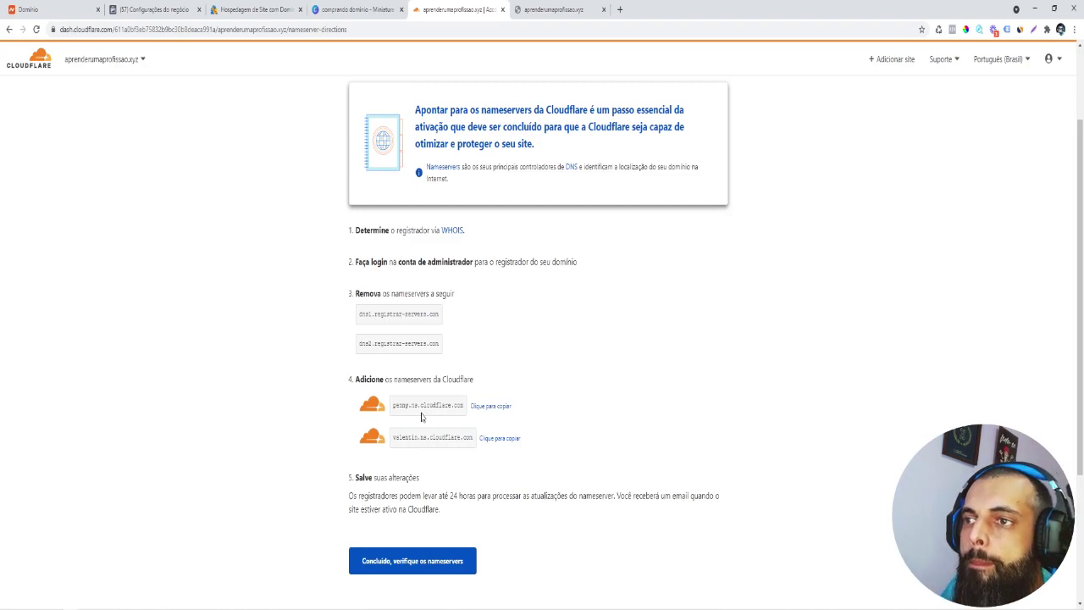
pyautogui.click(486, 407)
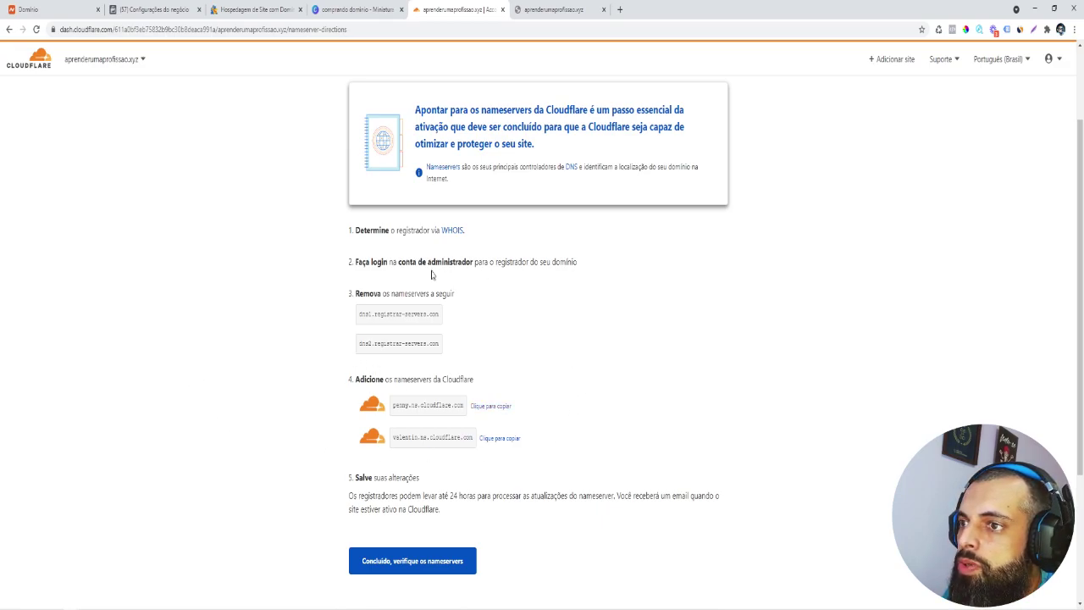
pyautogui.click(491, 407)
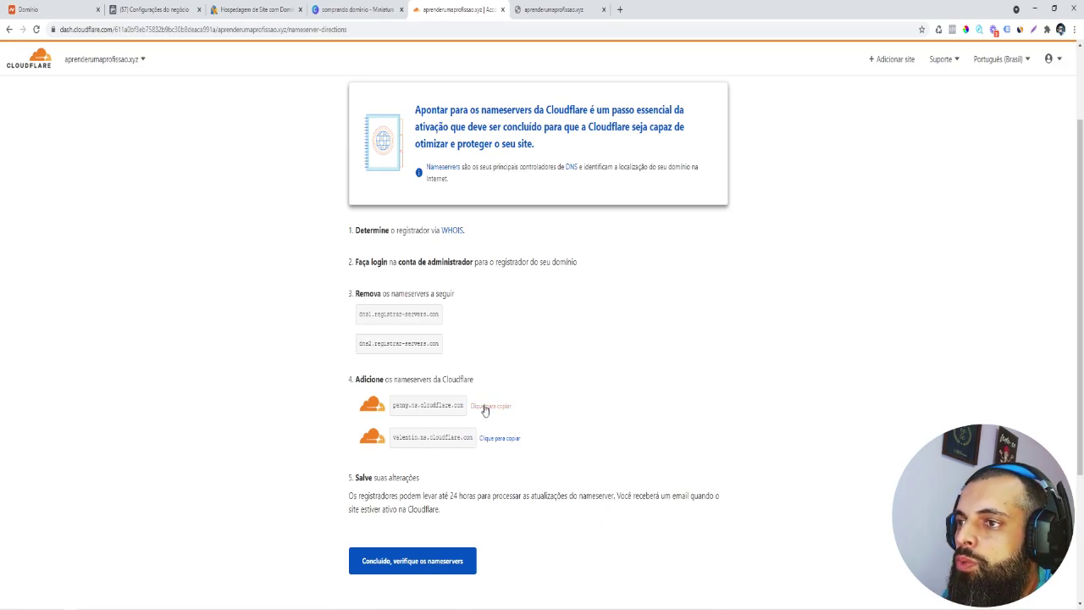
pyautogui.tripleClick(406, 406)
pyautogui.hotkey('ctrl', 'c')
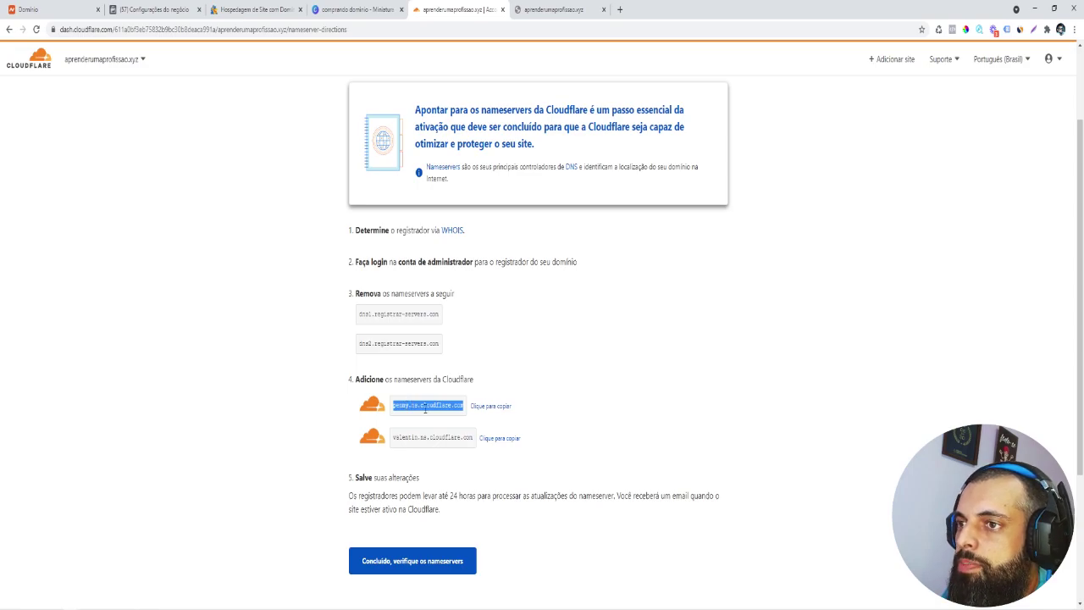
# In Namecheap, switch the domain's nameservers to custom DNS and enter penny.ns.cloudflare.com as the first nameserver.
pyautogui.click(56, 8)
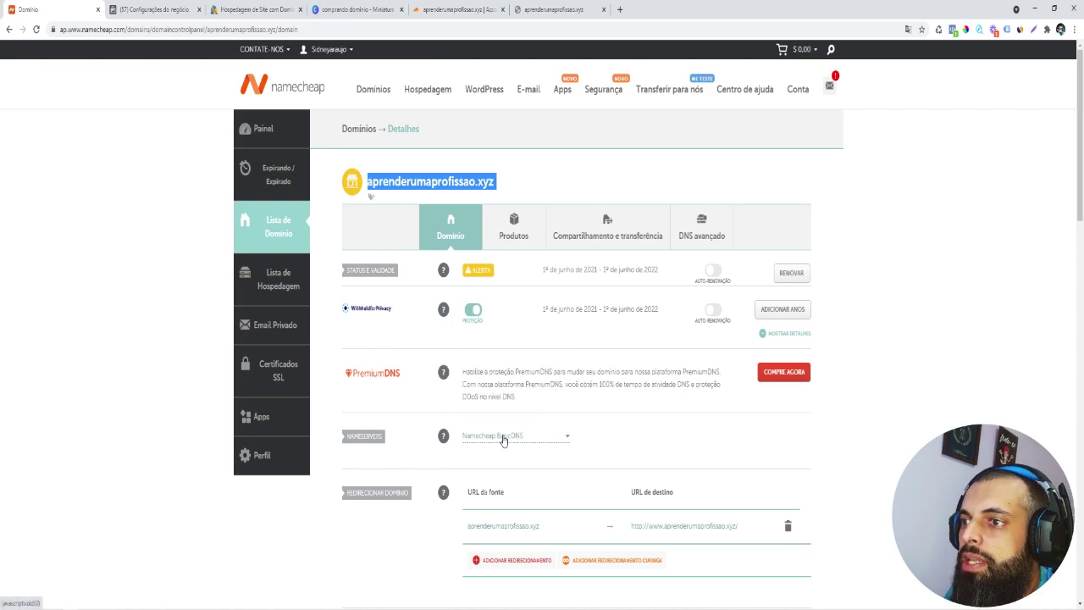
pyautogui.click(503, 439)
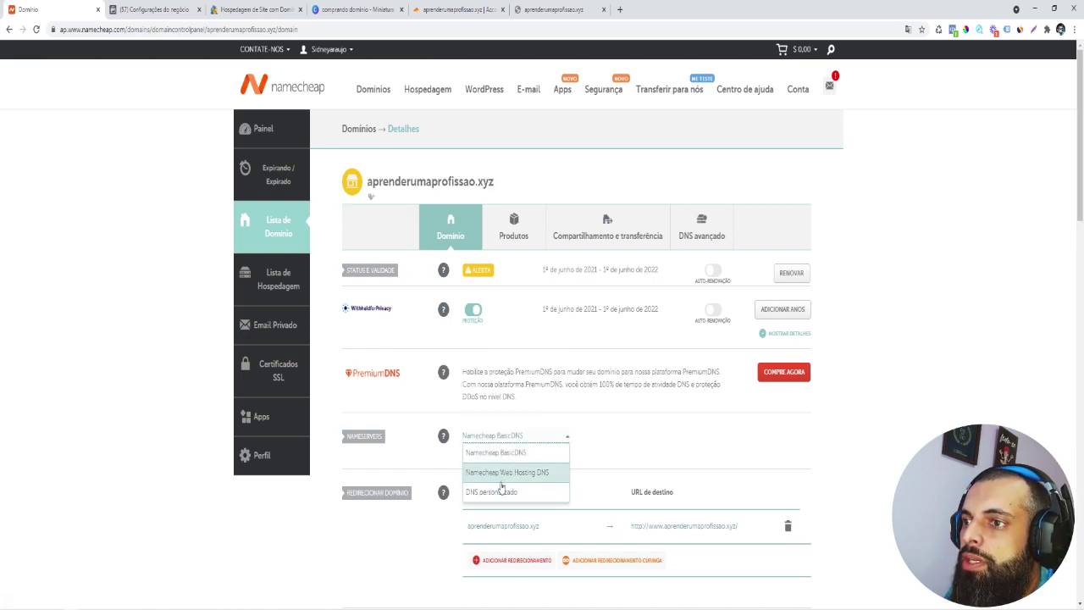
pyautogui.click(491, 495)
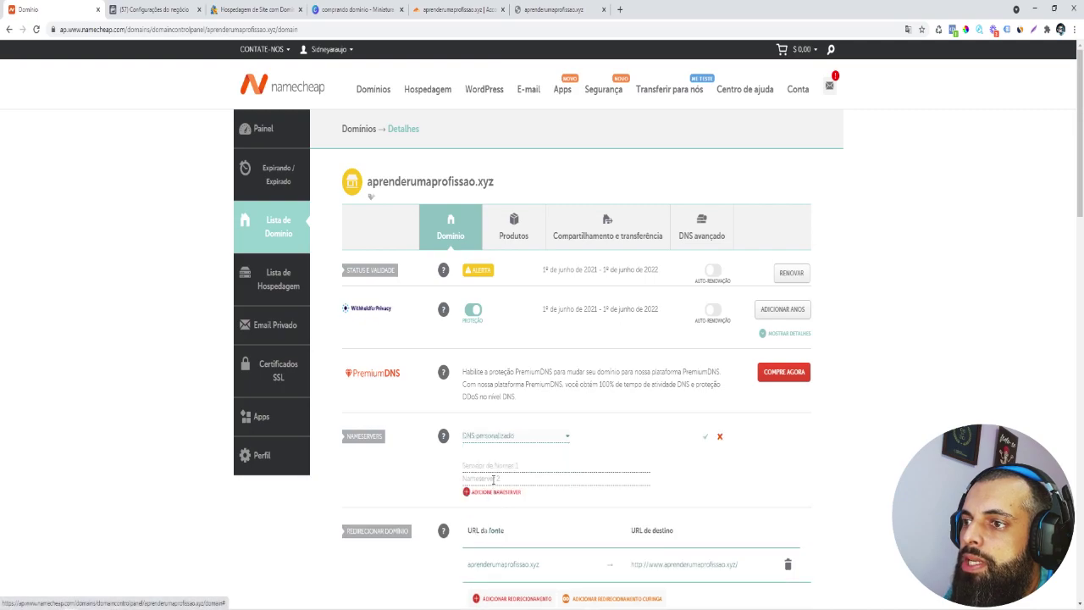
pyautogui.hotkey('ctrl', 'v')
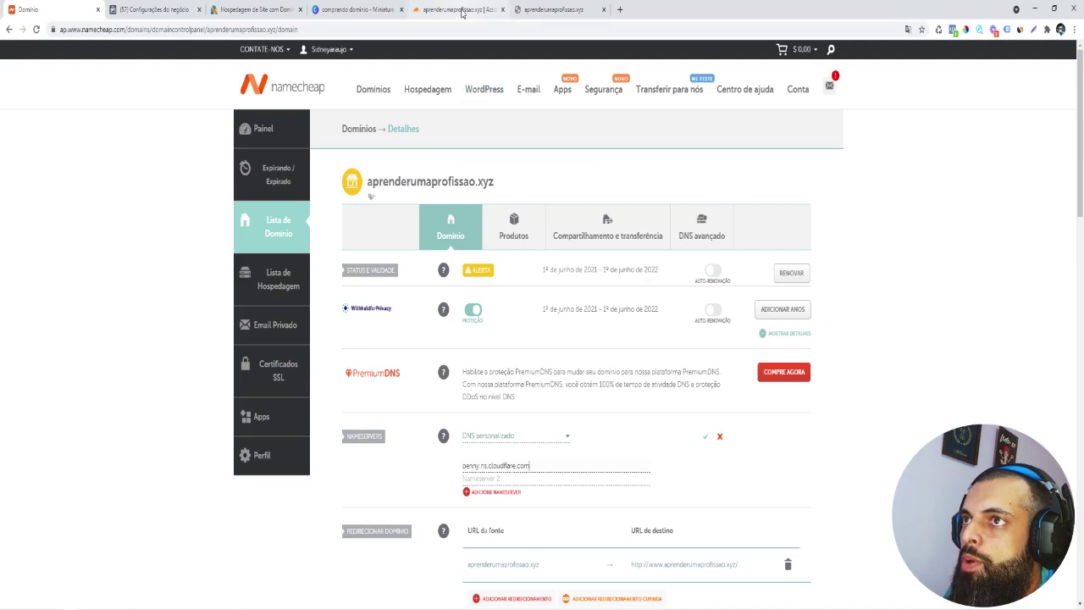
# Copy valentin.ns.cloudflare.com from Cloudflare, enter it as the second nameserver in Namecheap, and save the nameserver change.
pyautogui.click(457, 10)
pyautogui.click(429, 436)
pyautogui.hotkey('ctrl', 'c')
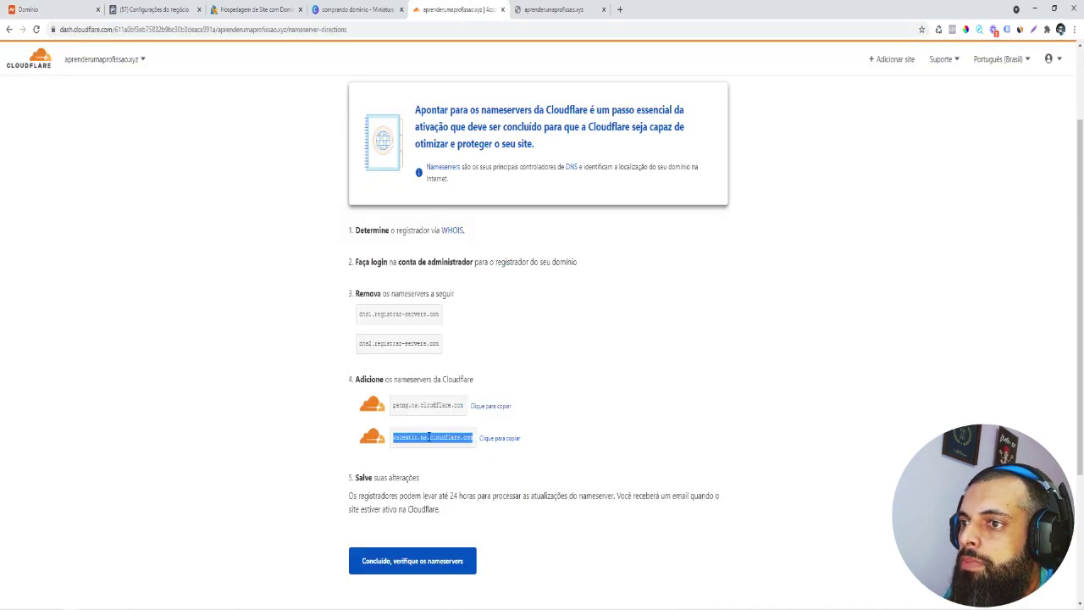
pyautogui.click(68, 12)
pyautogui.click(488, 481)
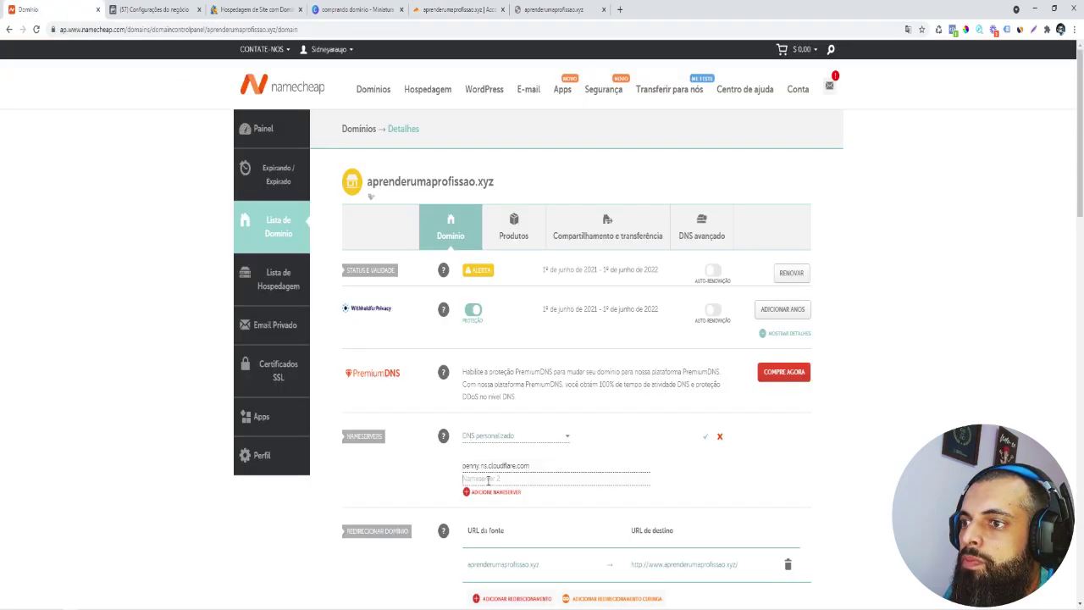
pyautogui.hotkey('ctrl', 'v')
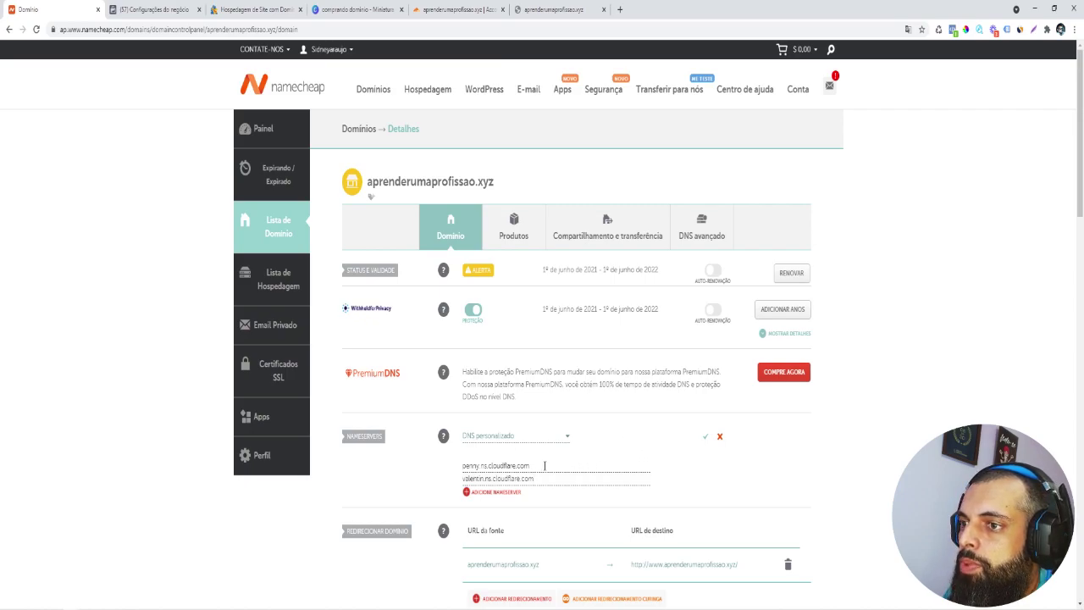
pyautogui.click(706, 440)
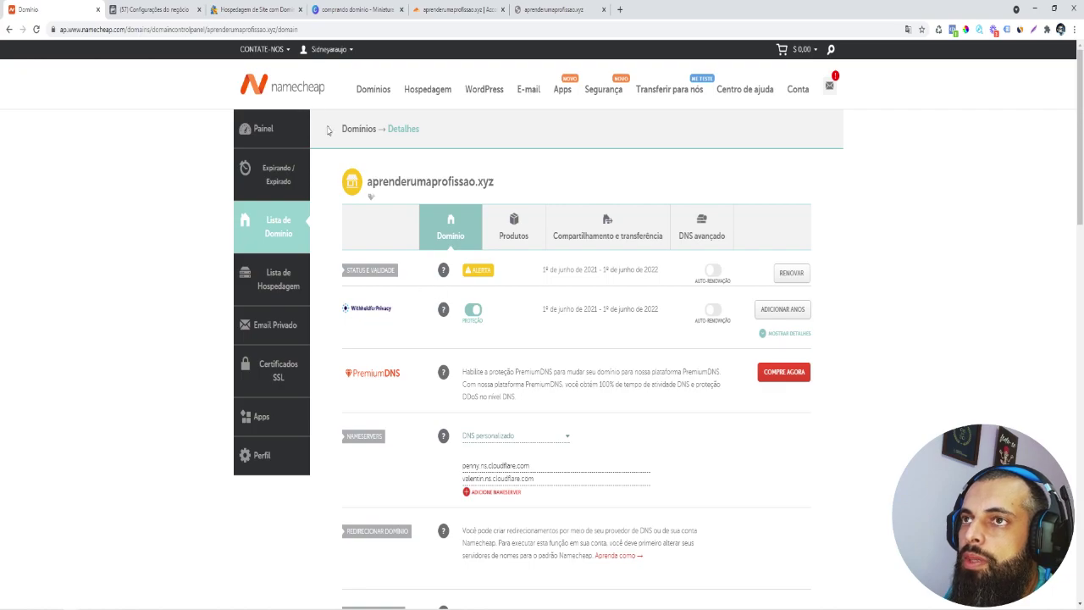
# Switch to the HostGator site, sign in to the client portal and open the account's domain list.
pyautogui.click(242, 12)
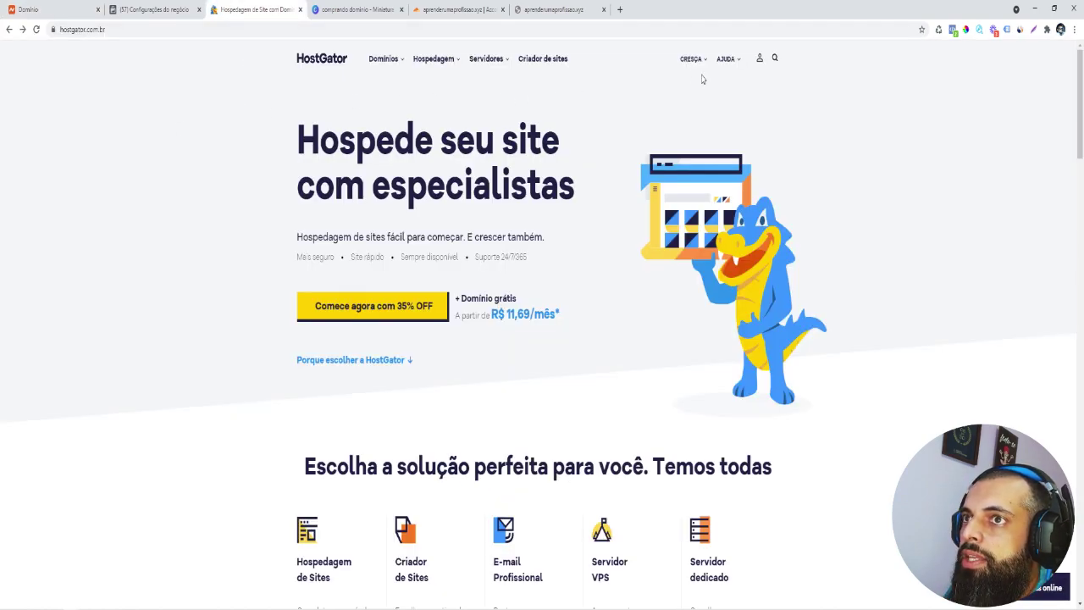
pyautogui.click(761, 63)
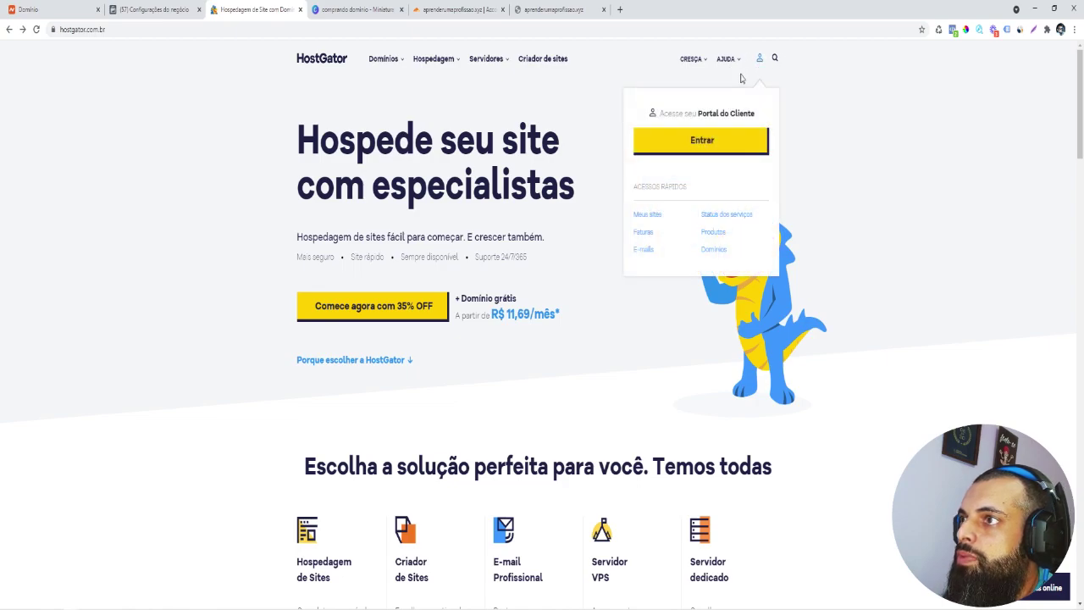
pyautogui.click(698, 142)
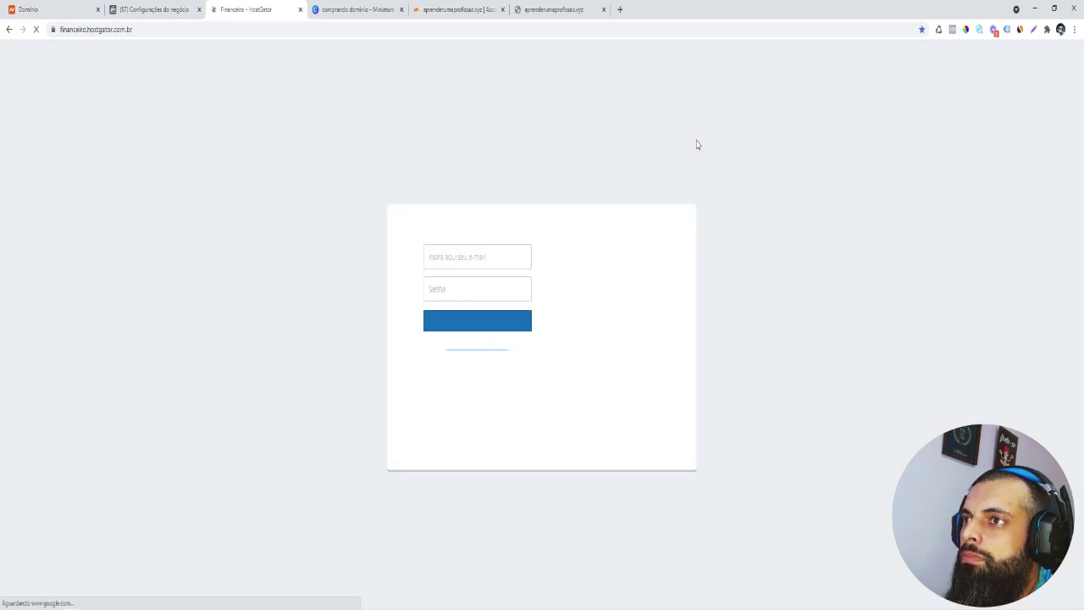
pyautogui.click(433, 344)
pyautogui.click(465, 388)
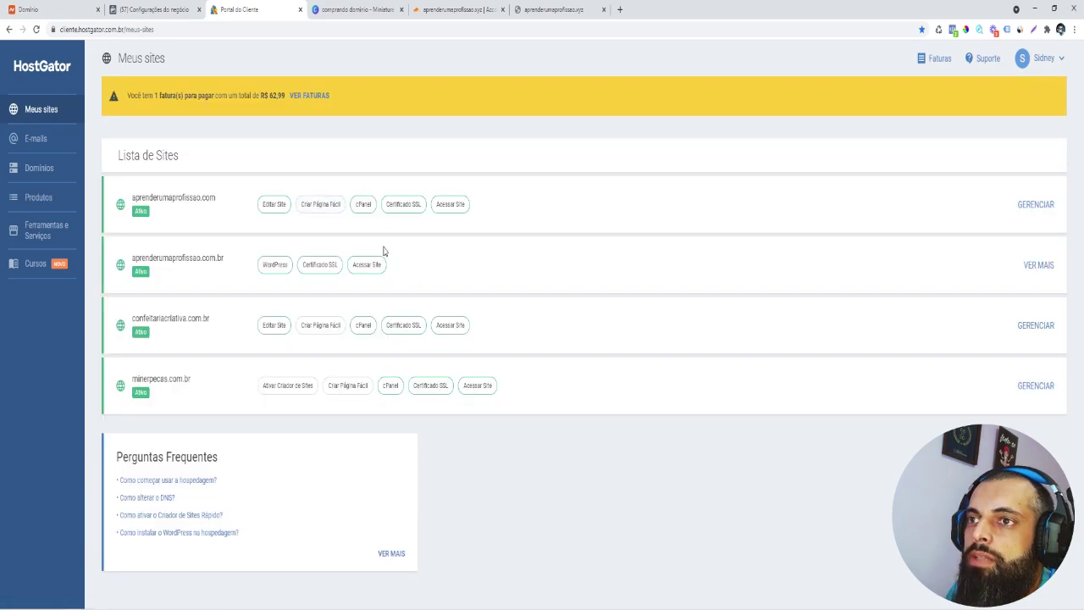
pyautogui.click(40, 171)
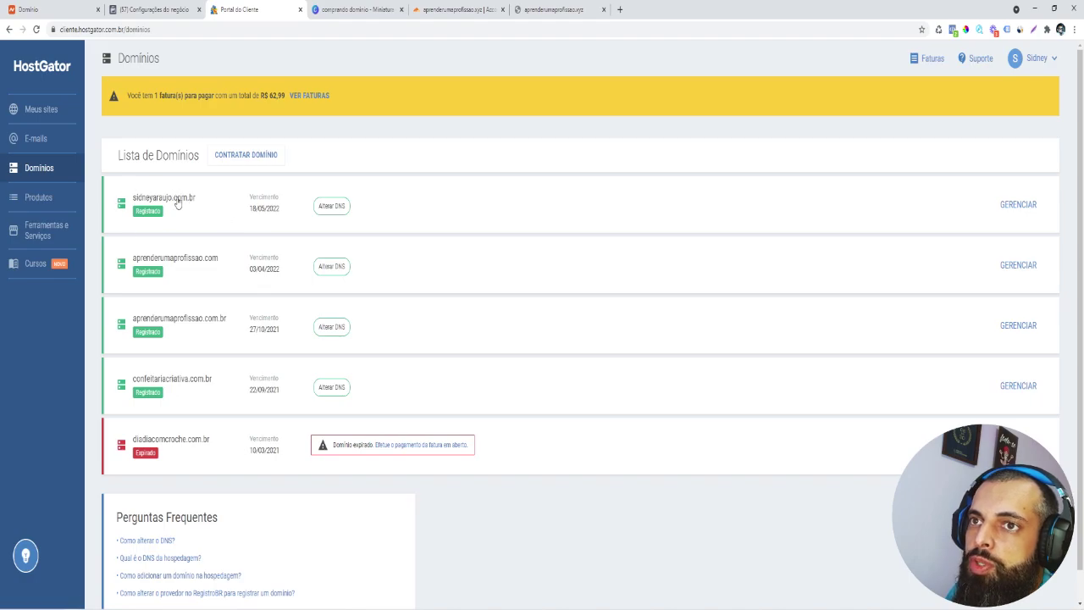
# Open DNS settings for the first domain in HostGator and enter penny.ns.cloudflare.com, copied from Cloudflare, as its master nameserver.
pyautogui.click(327, 208)
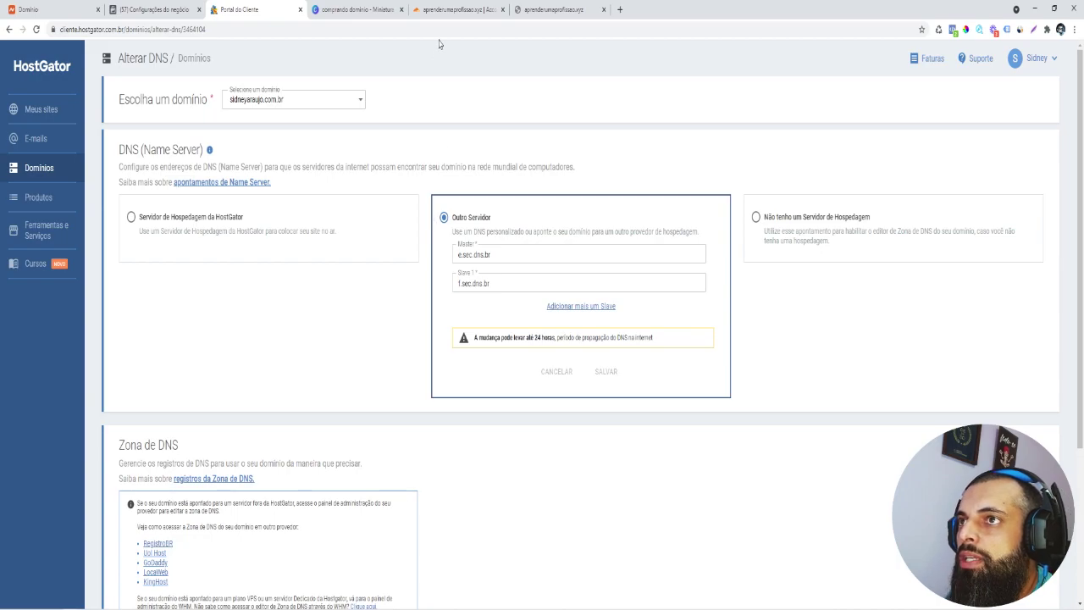
pyautogui.click(444, 10)
pyautogui.click(440, 406)
pyautogui.hotkey('ctrl', 'c')
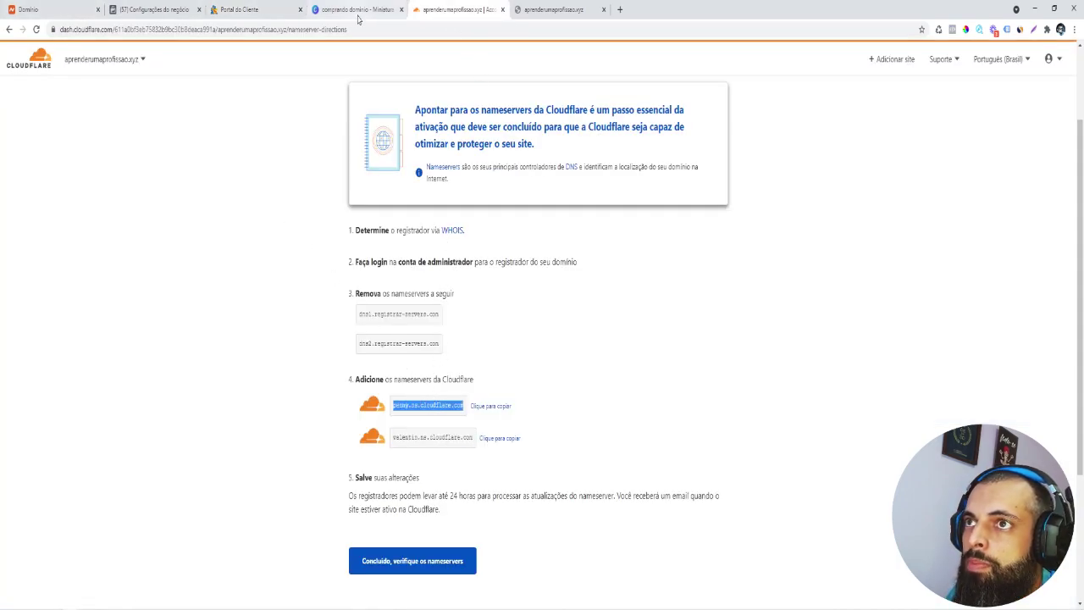
pyautogui.click(239, 9)
pyautogui.click(509, 255)
pyautogui.hotkey('ctrl', 'a')
pyautogui.hotkey('ctrl', 'v')
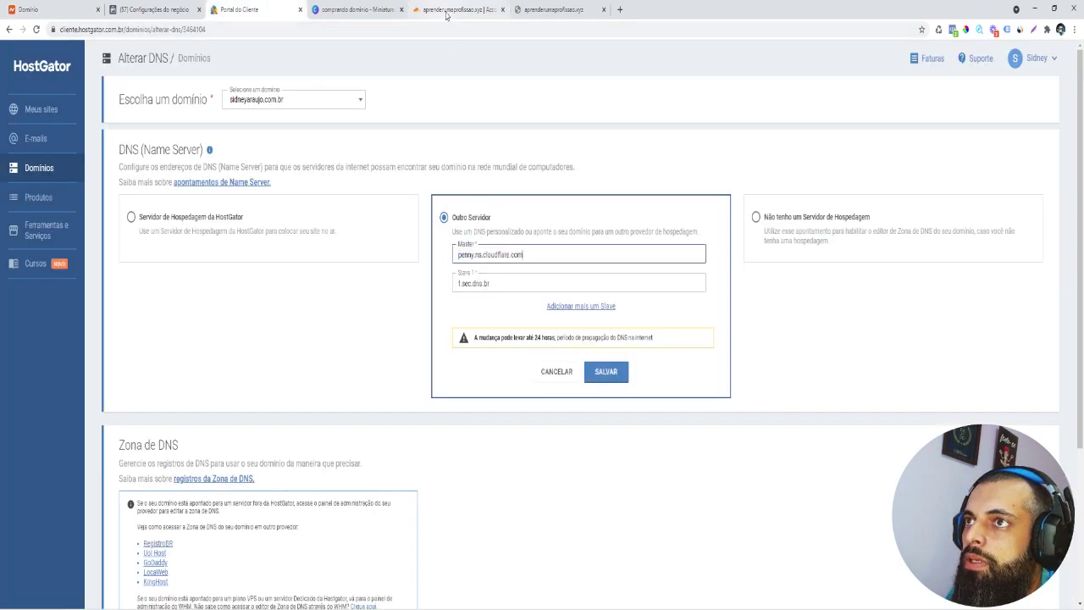
# Copy valentin.ns.cloudflare.com from Cloudflare and enter it as the Slave 1 nameserver in HostGator.
pyautogui.click(455, 9)
pyautogui.click(424, 439)
pyautogui.hotkey('ctrl', 'c')
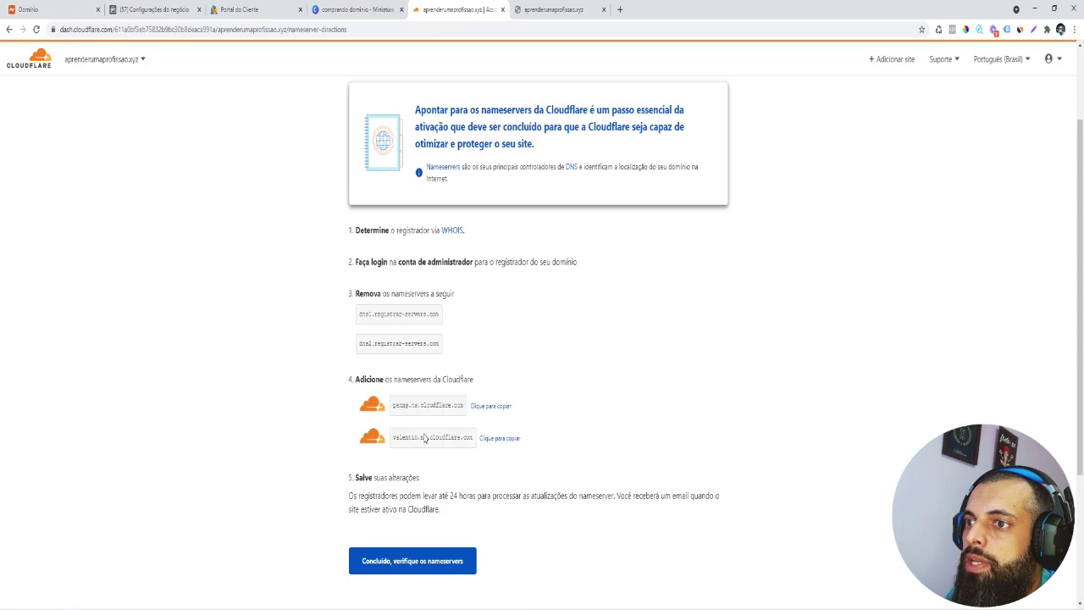
pyautogui.click(246, 9)
pyautogui.click(474, 284)
pyautogui.tripleClick(479, 285)
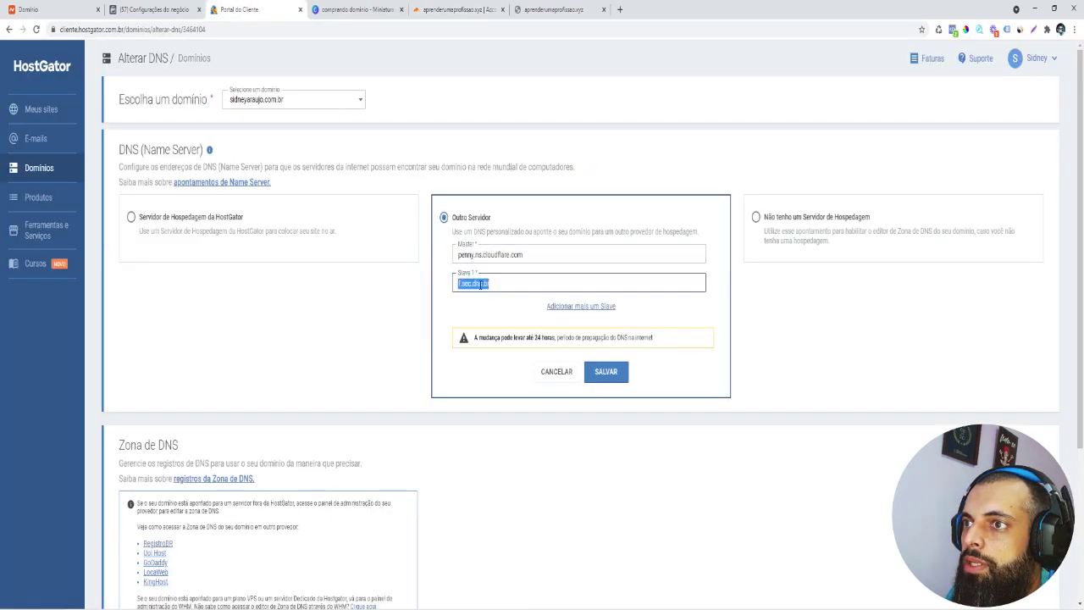
pyautogui.hotkey('ctrl', 'v')
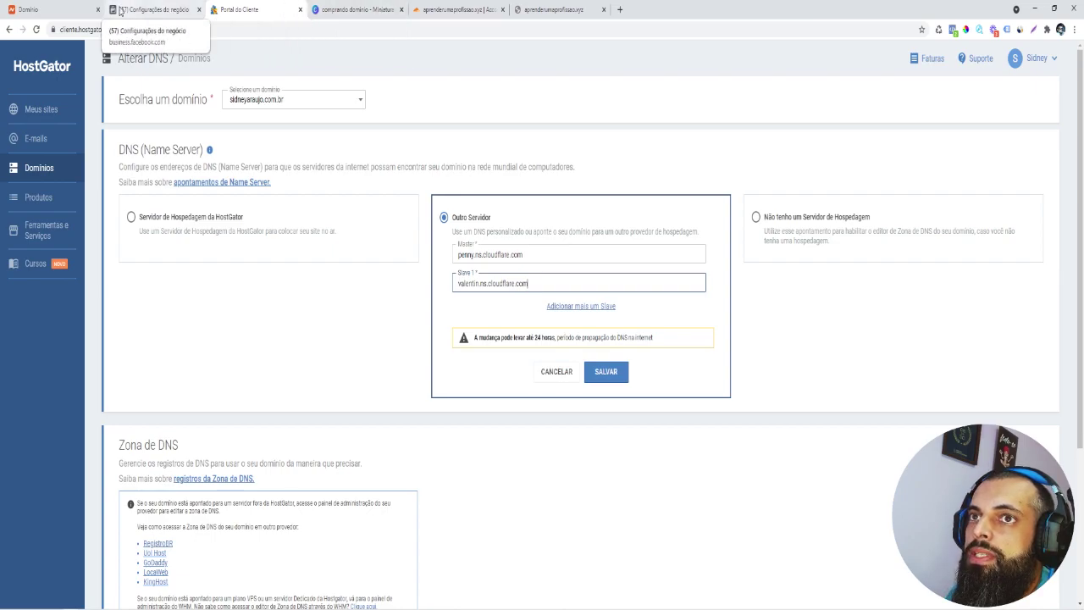
# Check the custom nameservers in Namecheap and confirm in Cloudflare that the nameserver update is done.
pyautogui.click(447, 10)
pyautogui.scroll(-1, 314, 288)
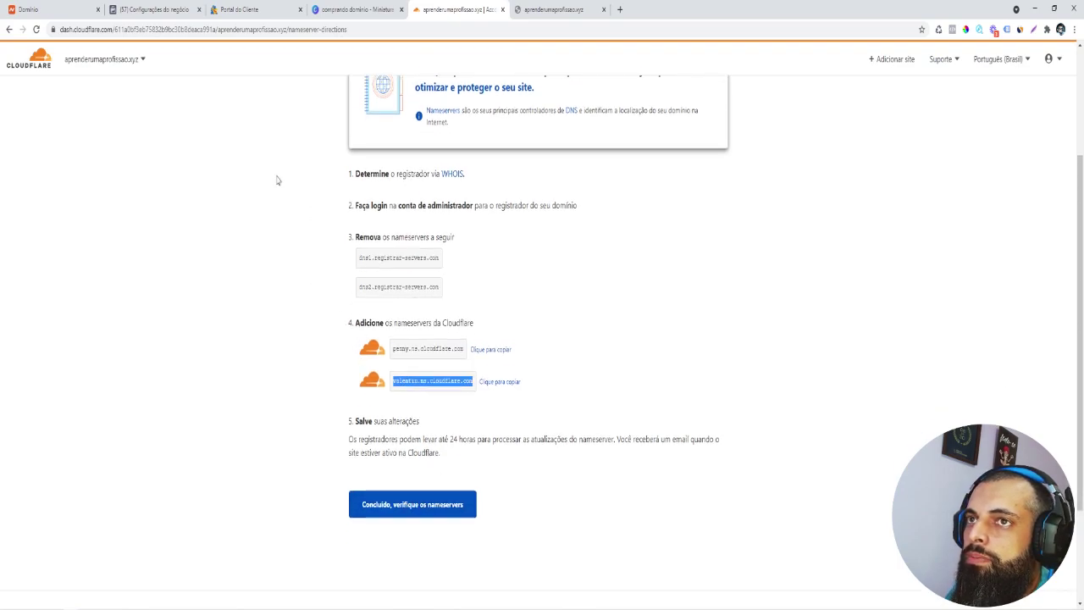
pyautogui.click(59, 11)
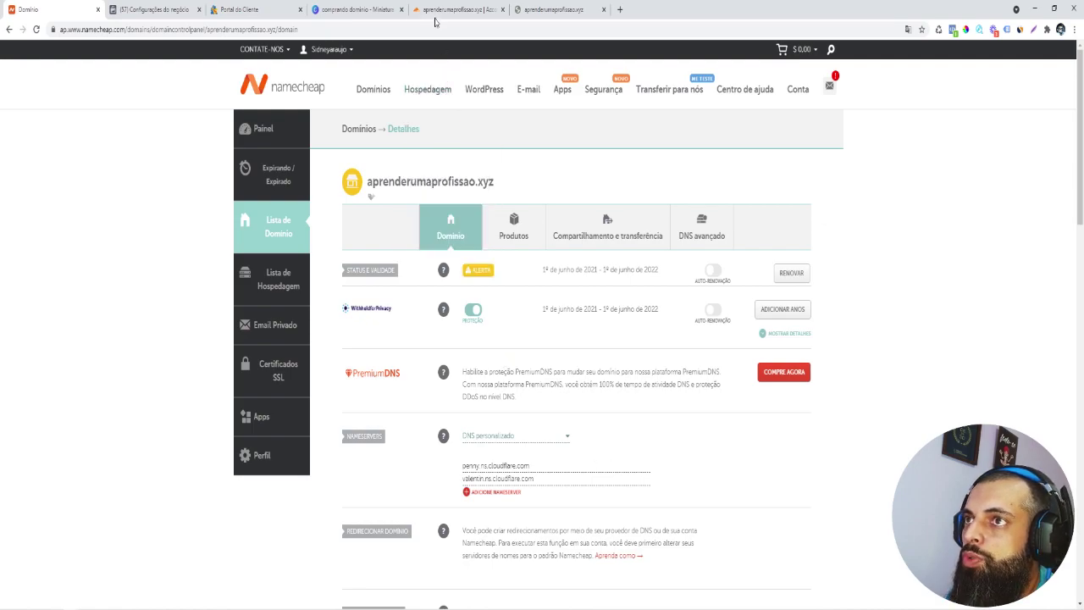
pyautogui.click(437, 12)
pyautogui.click(391, 501)
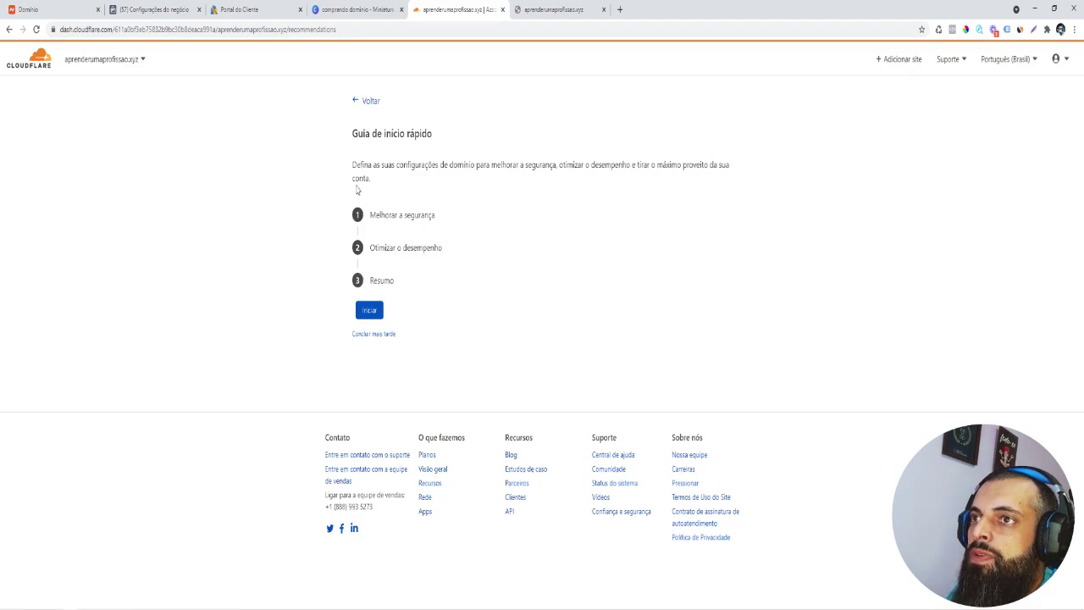
# Start the quick start guide and save Automatic HTTPS Rewrites and Always Use HTTPS as on.
pyautogui.click(368, 313)
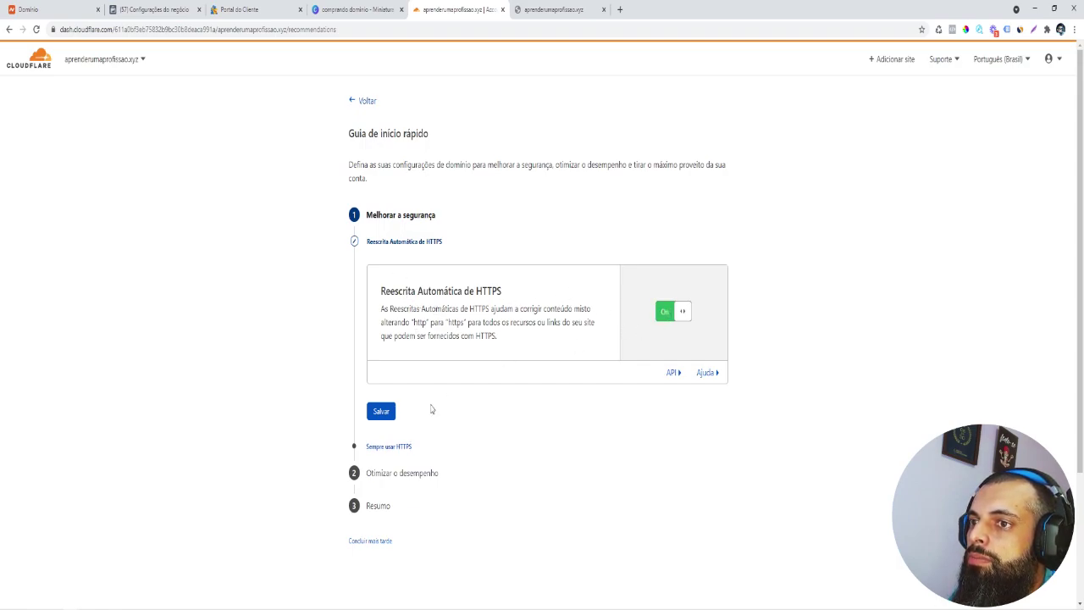
pyautogui.click(384, 412)
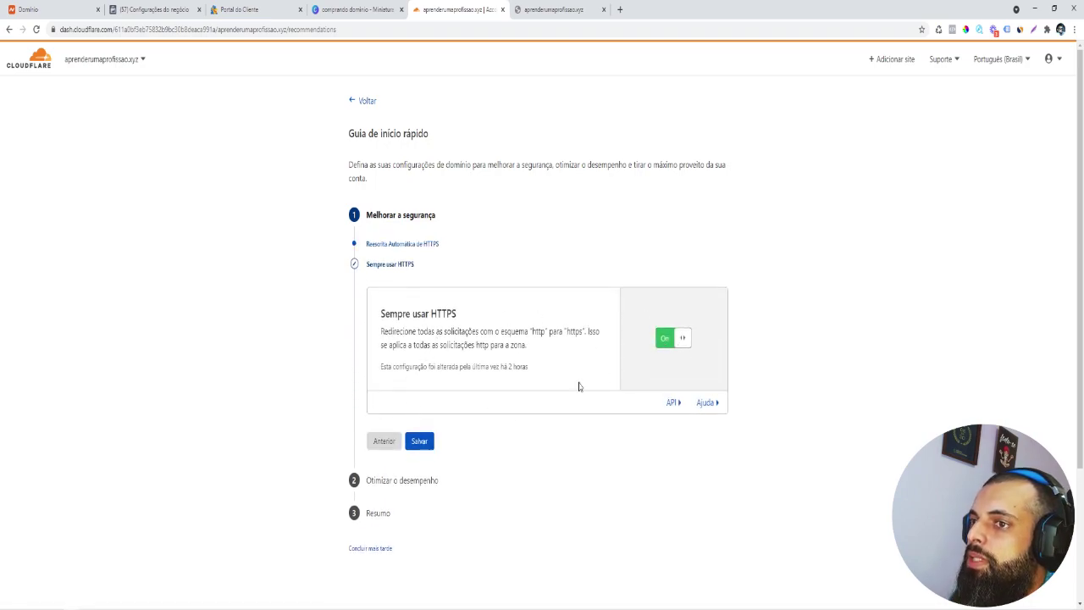
pyautogui.click(419, 444)
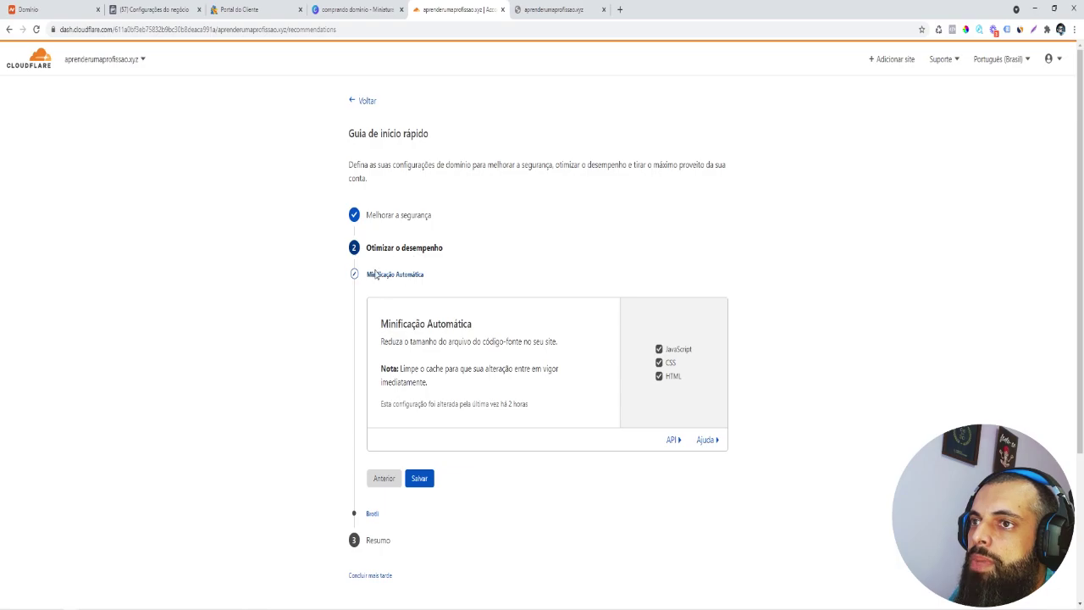
# Finish the quick start guide with automatic minification of JavaScript, CSS and HTML and Brotli compression enabled.
pyautogui.click(659, 349)
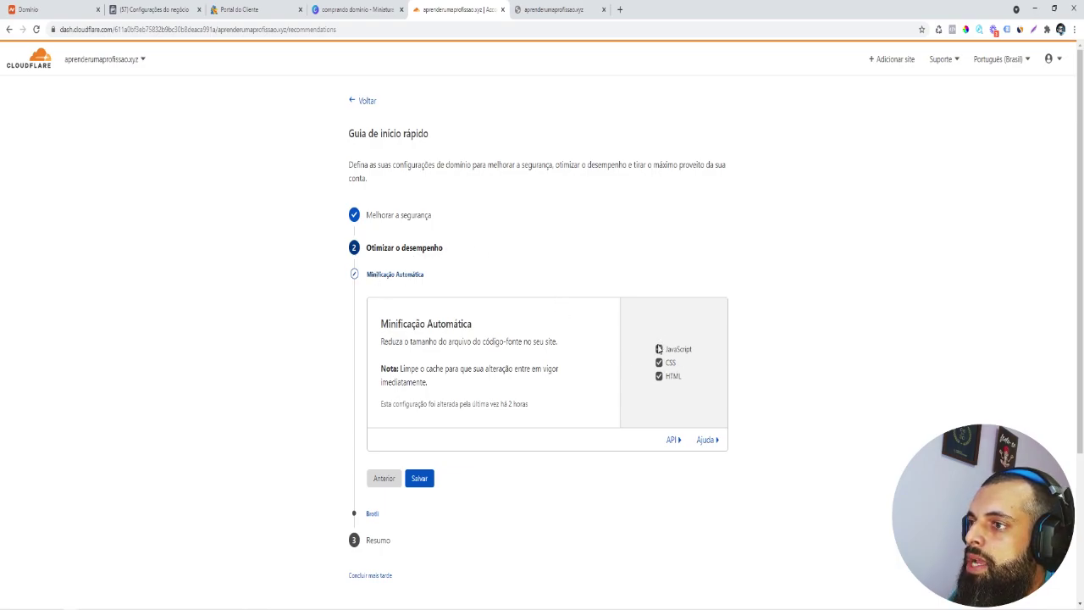
pyautogui.click(659, 363)
pyautogui.click(659, 376)
pyautogui.click(659, 349)
pyautogui.click(658, 362)
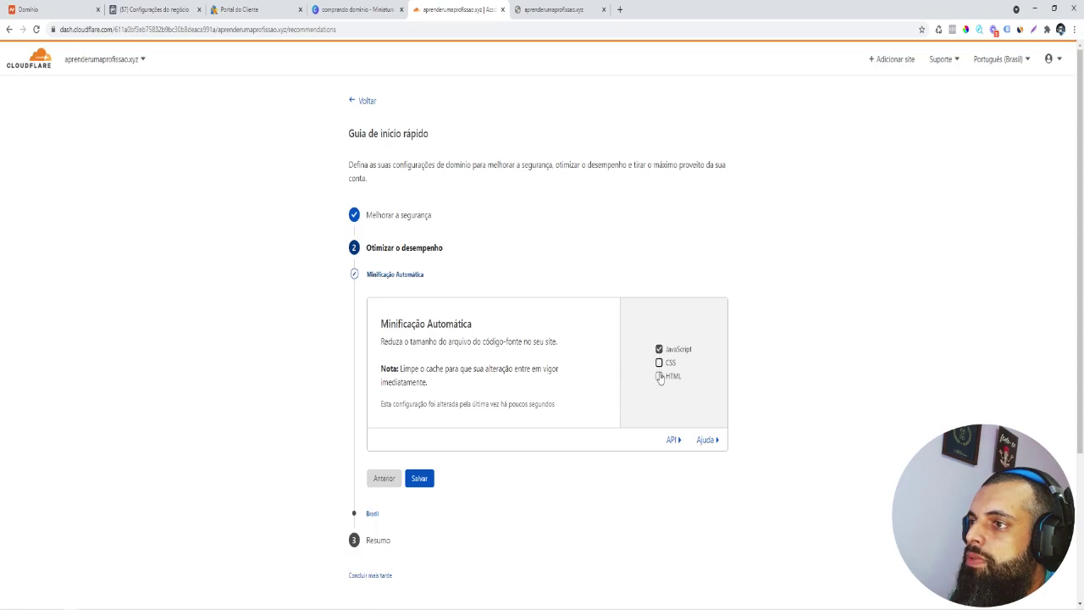
pyautogui.click(659, 376)
pyautogui.click(659, 363)
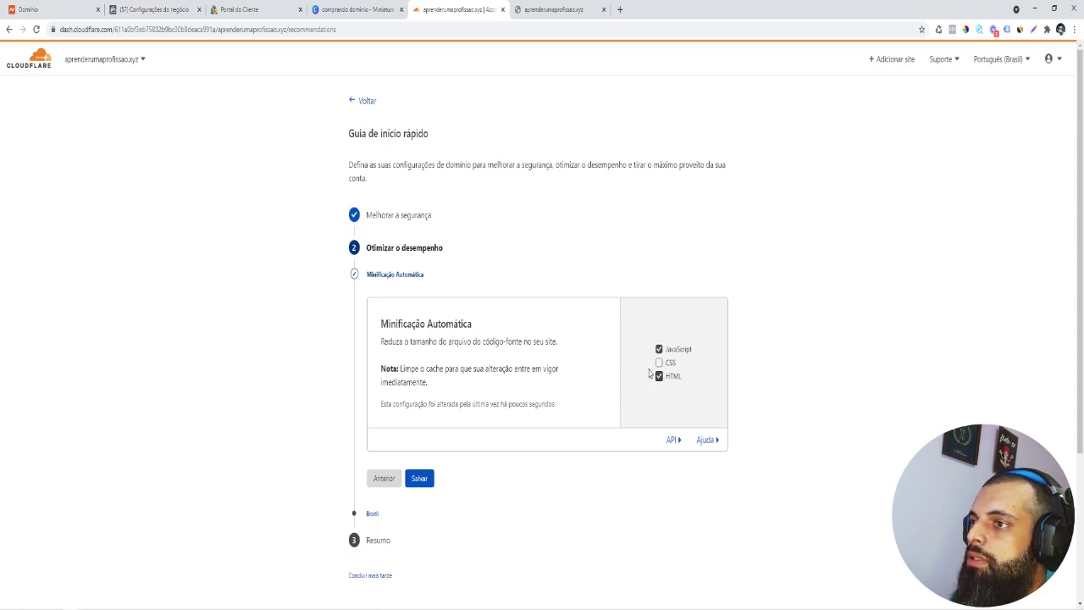
pyautogui.click(659, 363)
pyautogui.click(422, 477)
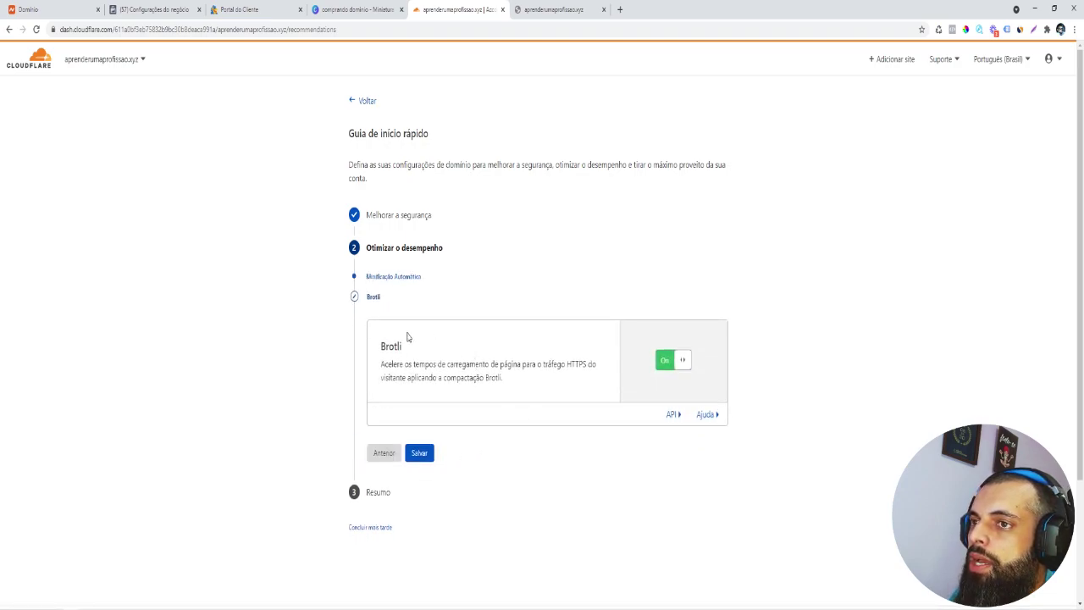
pyautogui.click(423, 454)
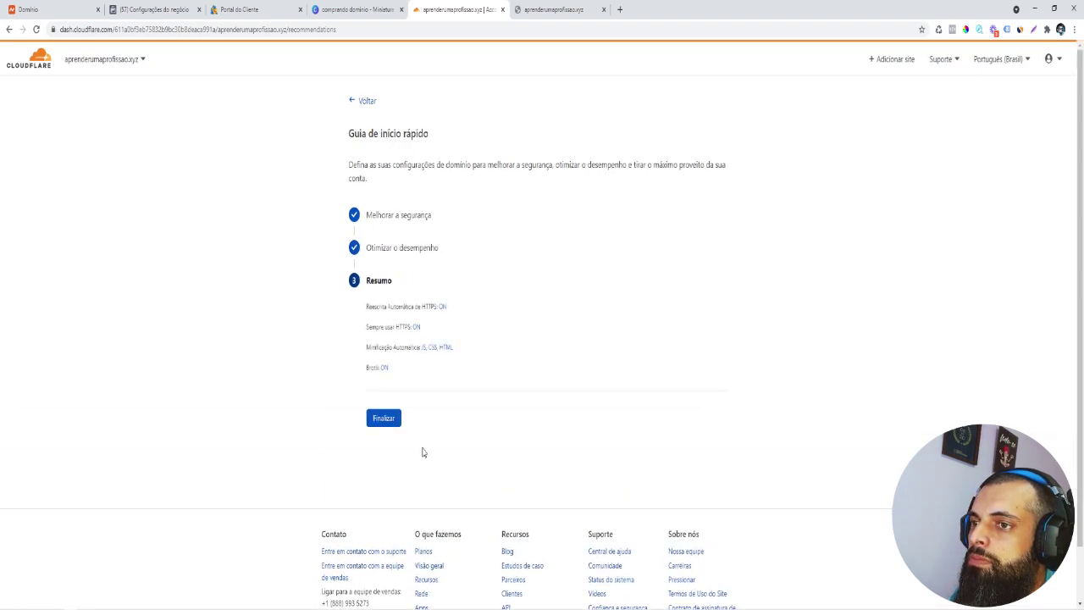
pyautogui.click(384, 418)
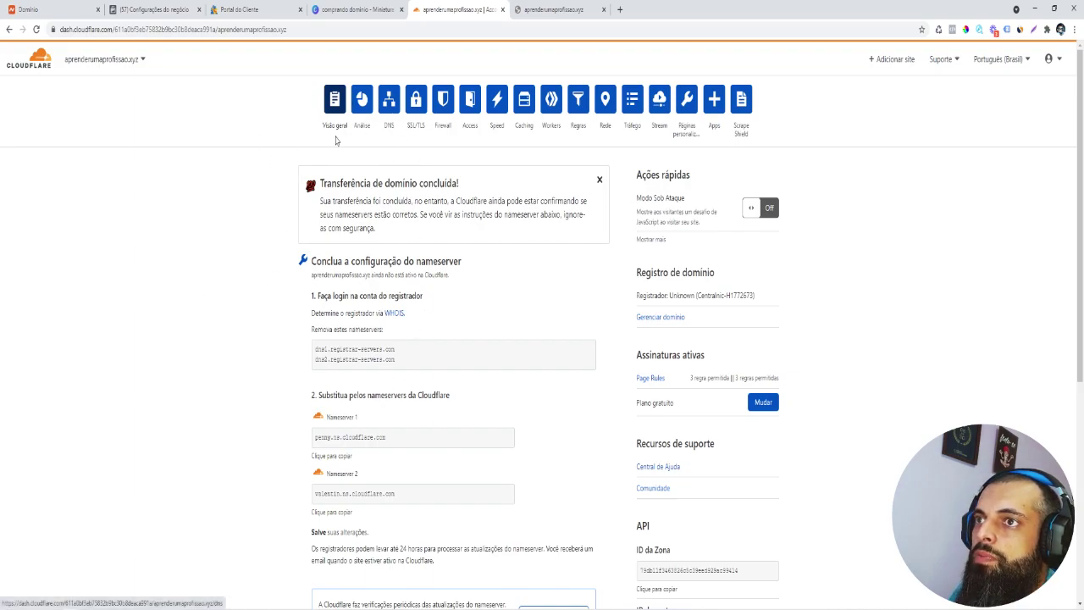
# Open the domain's SSL/TLS settings, try the Completo encryption mode, and return it to Flexível.
pyautogui.click(414, 100)
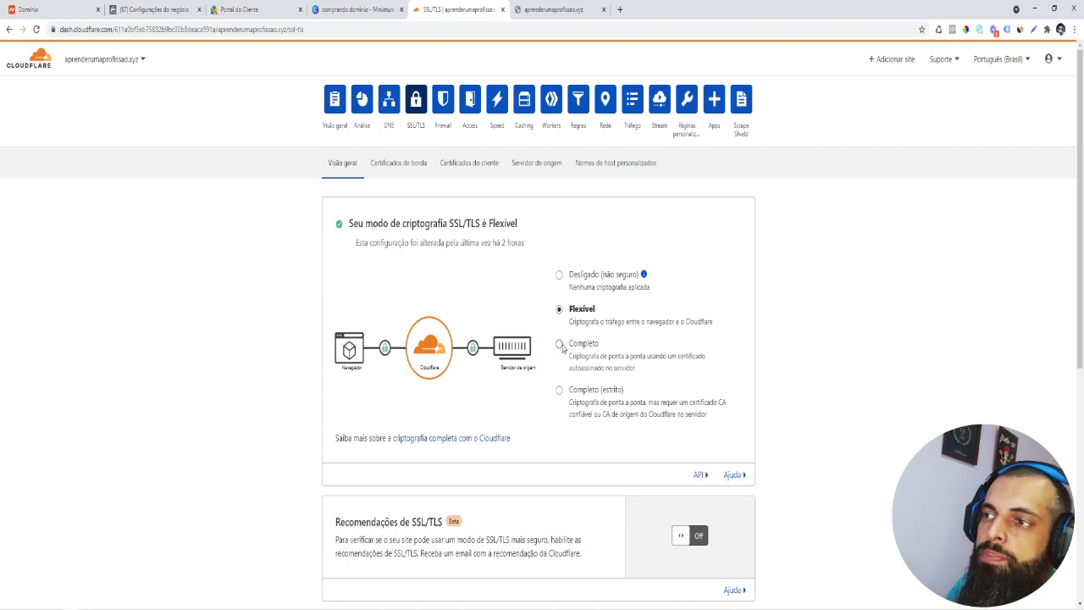
pyautogui.click(558, 345)
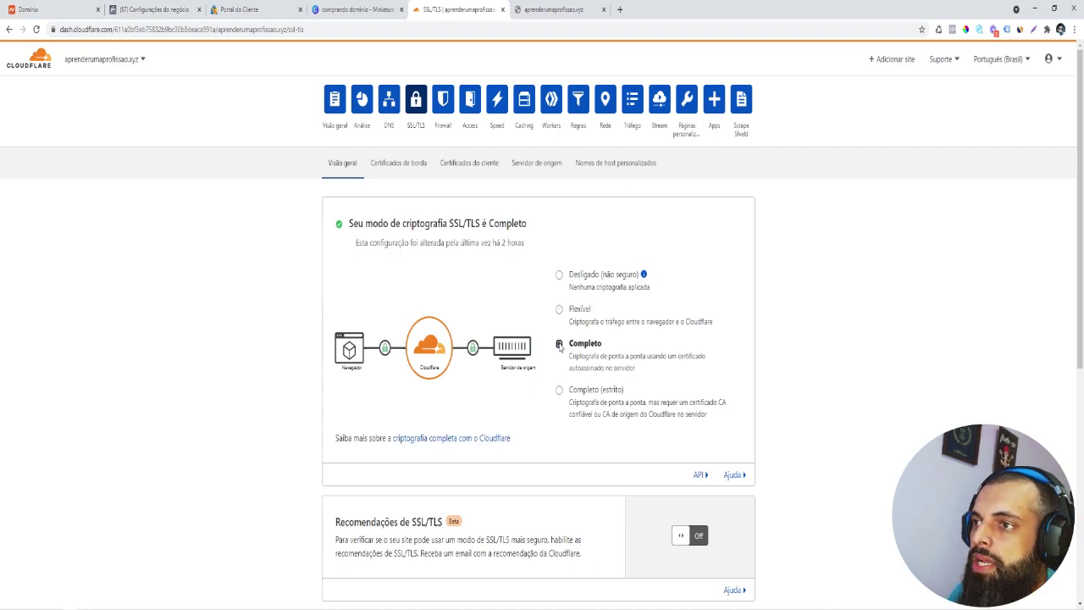
pyautogui.click(559, 310)
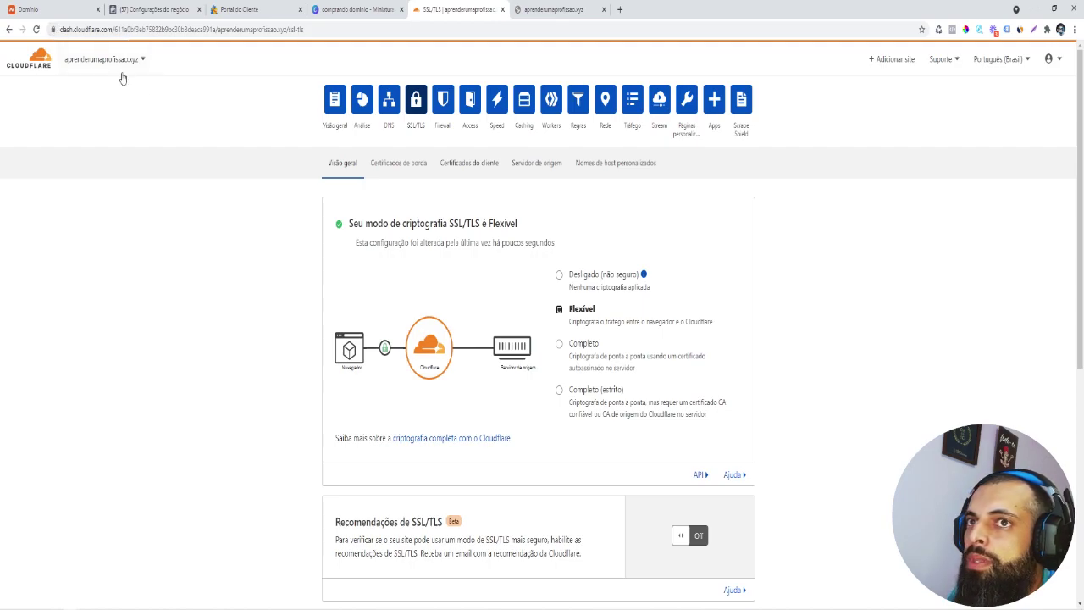
pyautogui.scroll(-2, 557, 313)
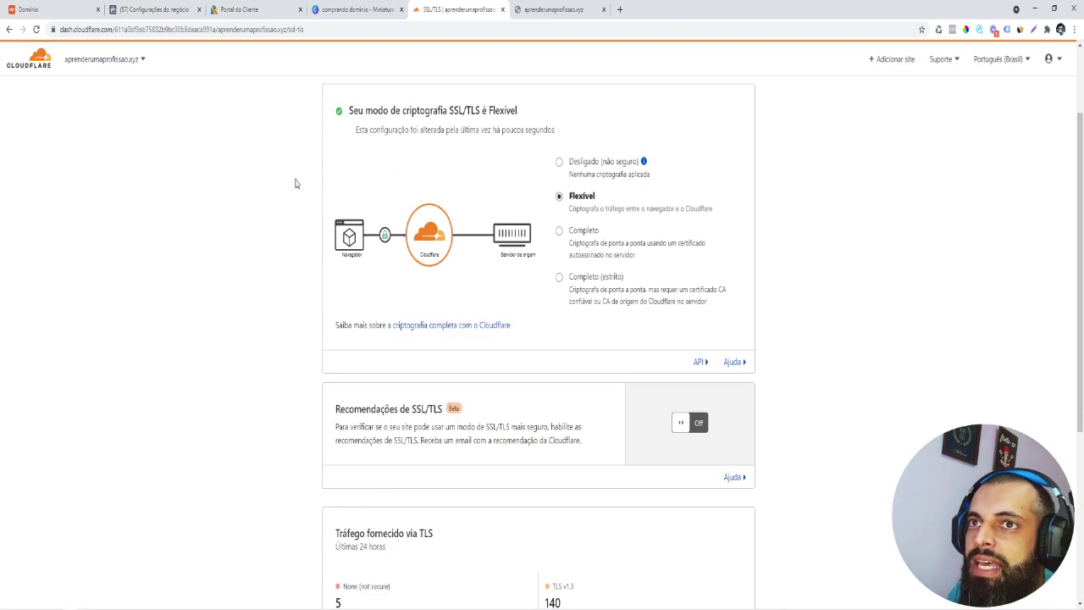
pyautogui.scroll(1, 414, 219)
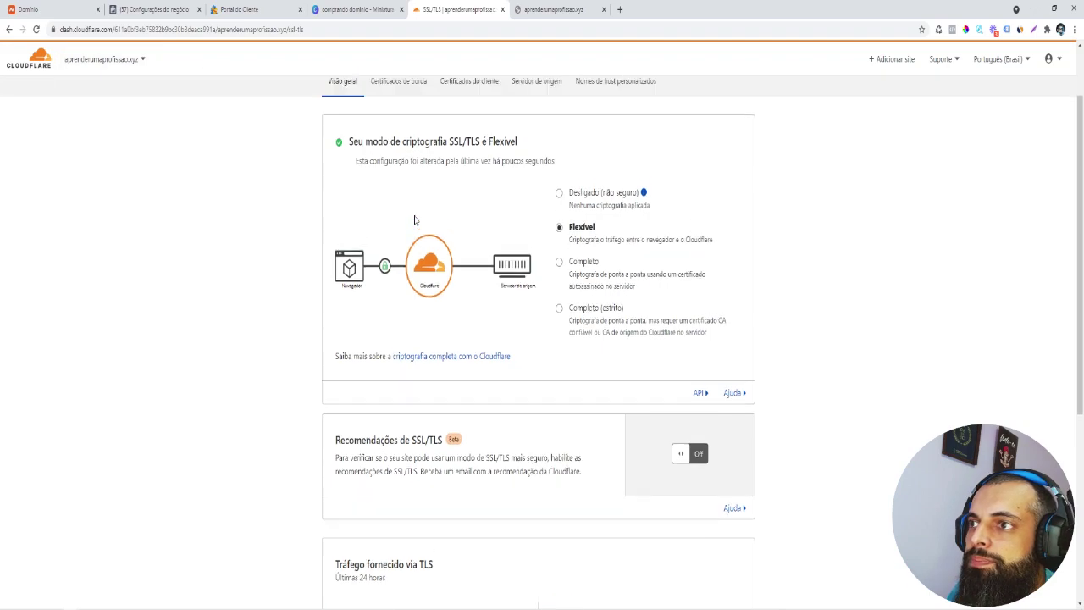
pyautogui.scroll(1, 414, 220)
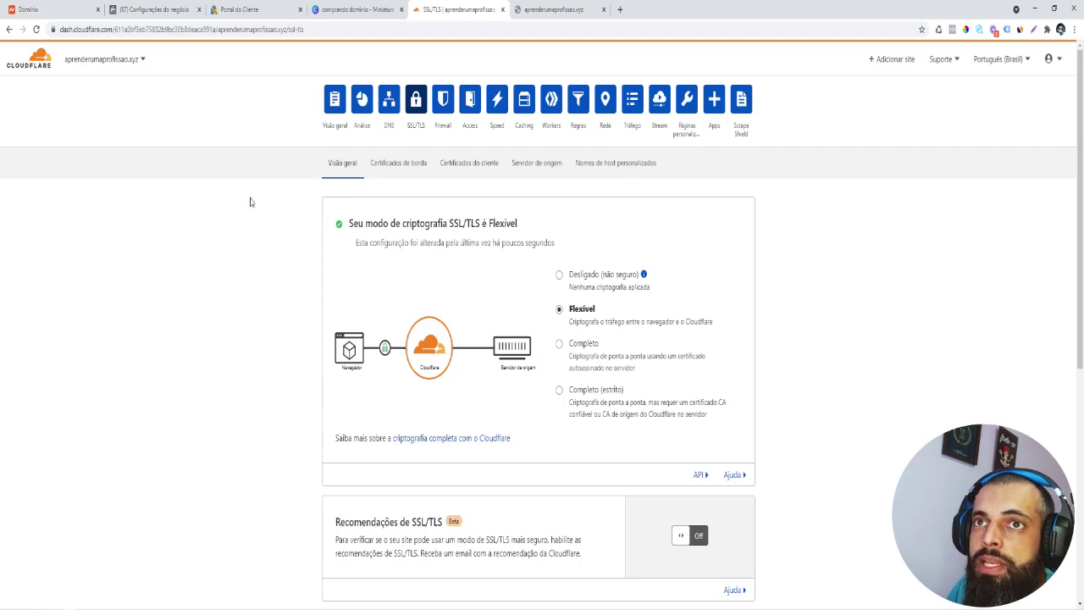
# Inspect the Cloudflare page's connection security details and load aprenderumaprofissao.xyz again in its own tab.
pyautogui.click(54, 31)
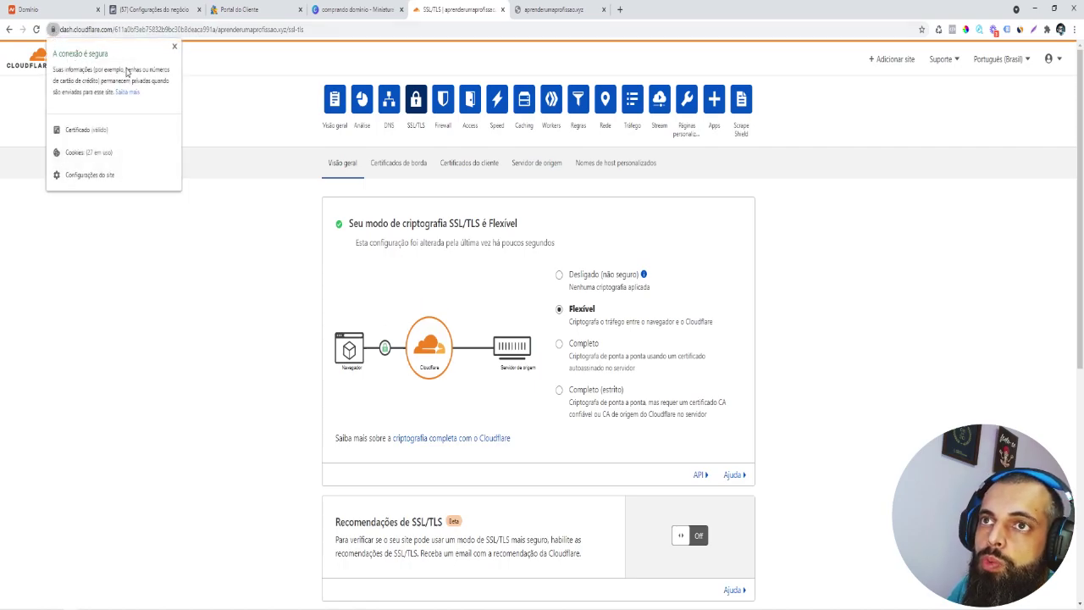
pyautogui.click(174, 46)
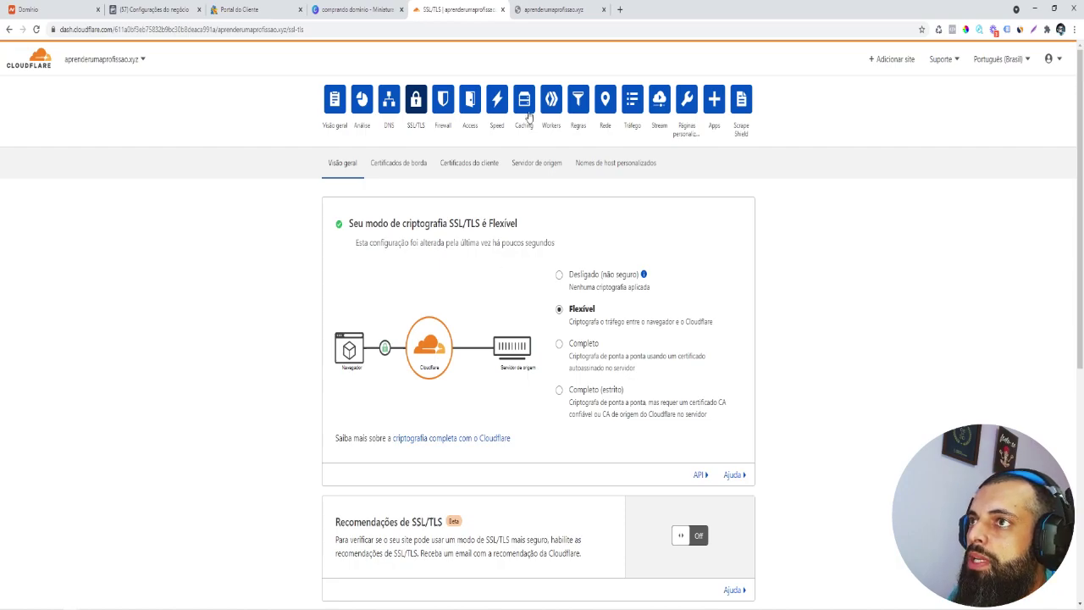
pyautogui.click(539, 14)
pyautogui.click(165, 30)
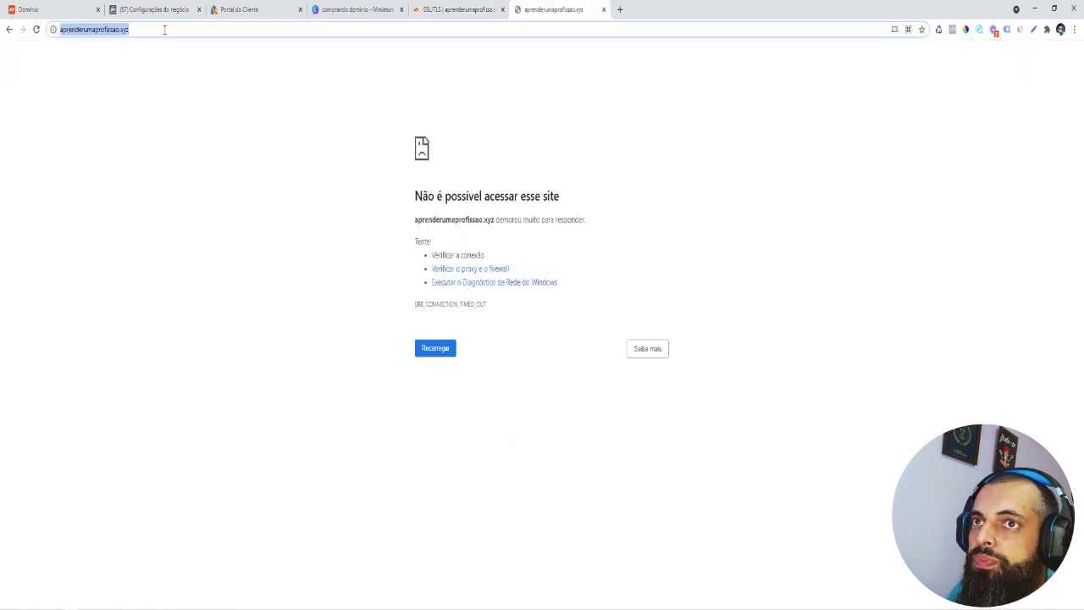
pyautogui.press('Return')
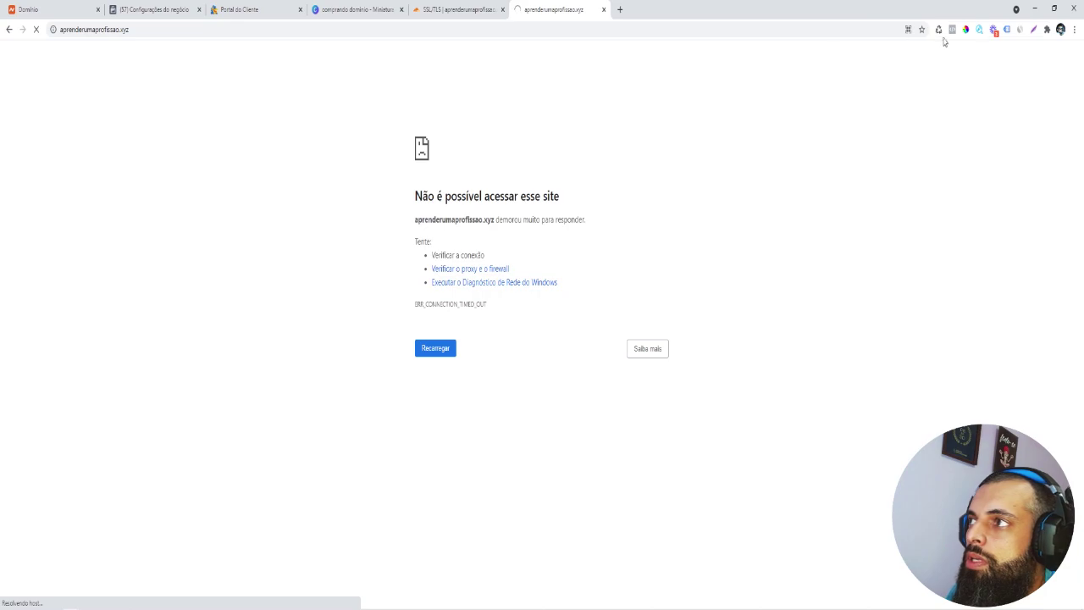
# Copy the aprenderumaprofissao.xyz address and arrange the affiliate portal's browser window beside the reduced main one.
pyautogui.click(143, 30)
pyautogui.hotkey('ctrl', 'c')
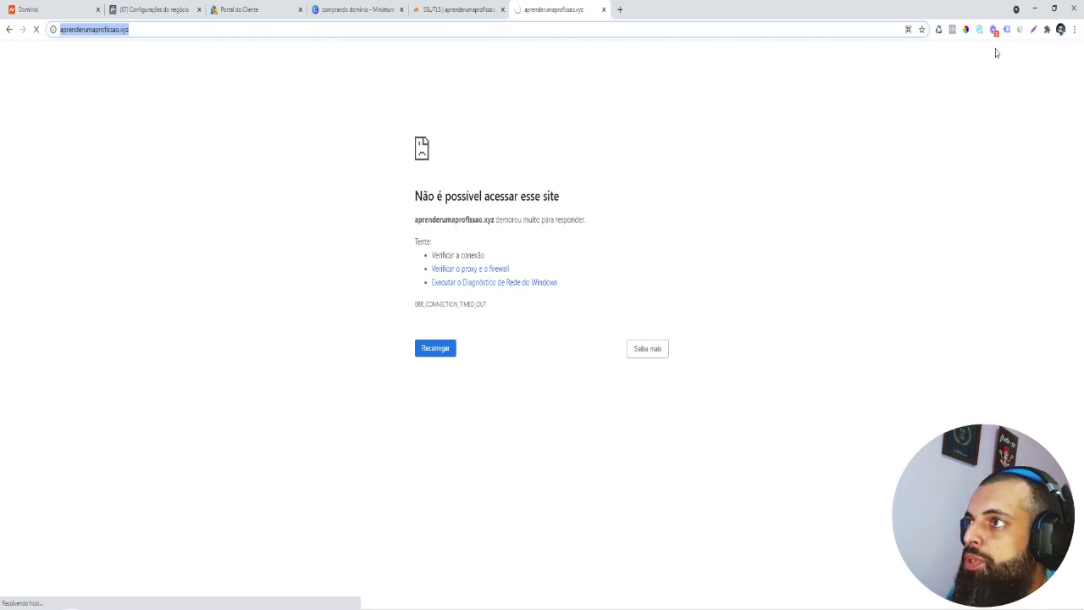
pyautogui.click(1054, 9)
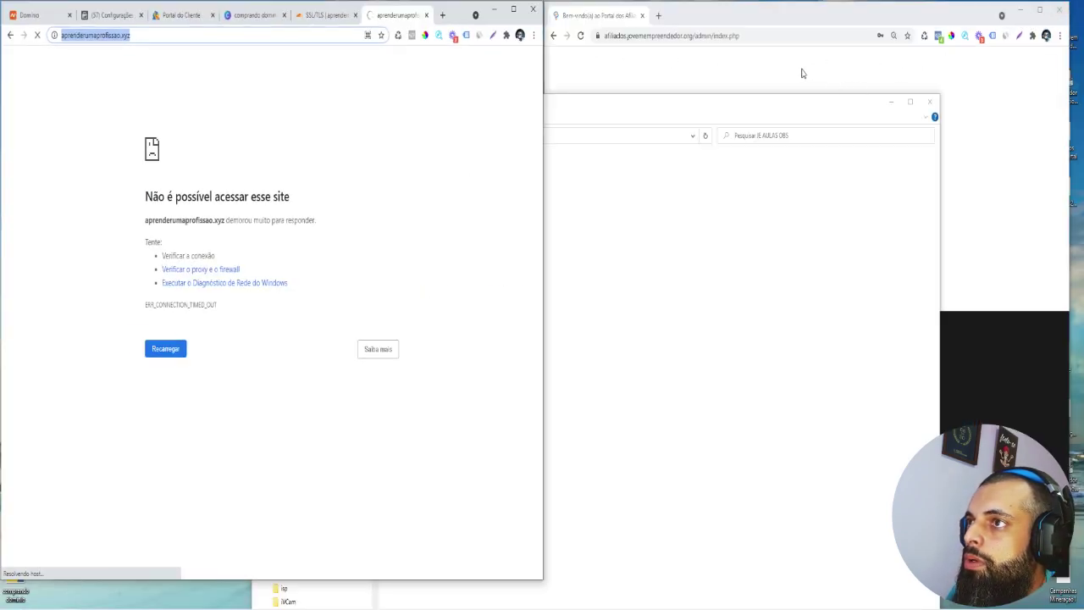
pyautogui.click(890, 102)
pyautogui.moveTo(779, 17); pyautogui.dragTo(742, 30)
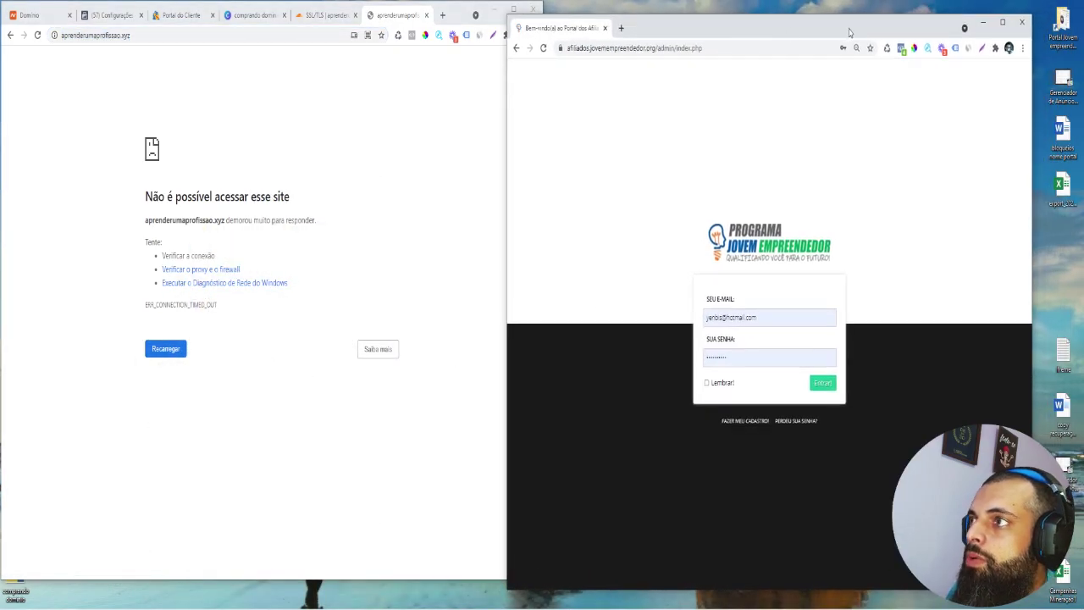
# Load afiliados.jovemempreendedor.org in the affiliate portal window.
pyautogui.click(701, 48)
pyautogui.click(650, 49)
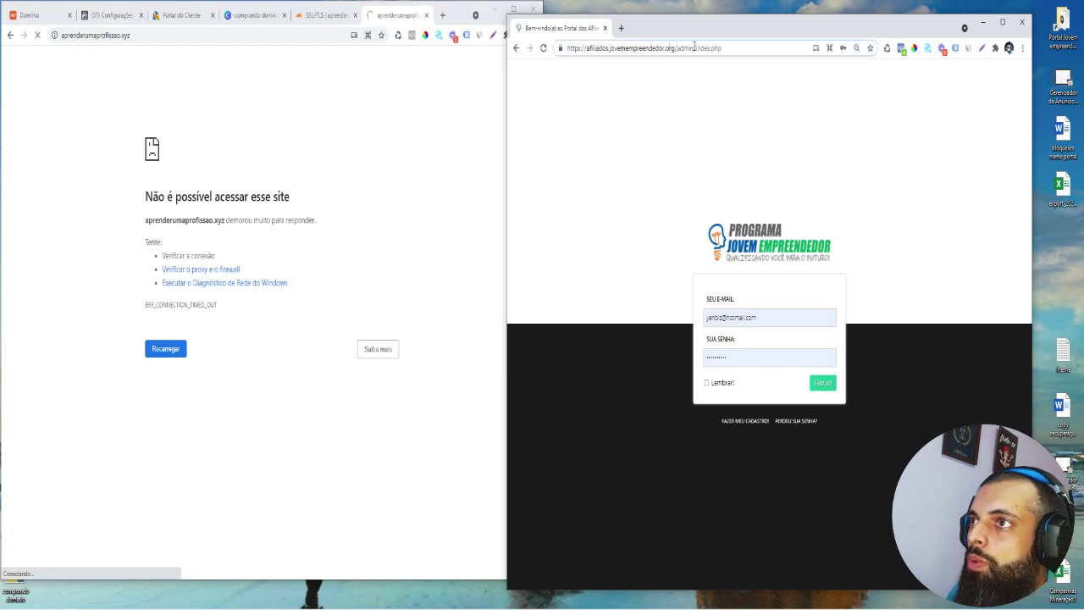
pyautogui.tripleClick(716, 49)
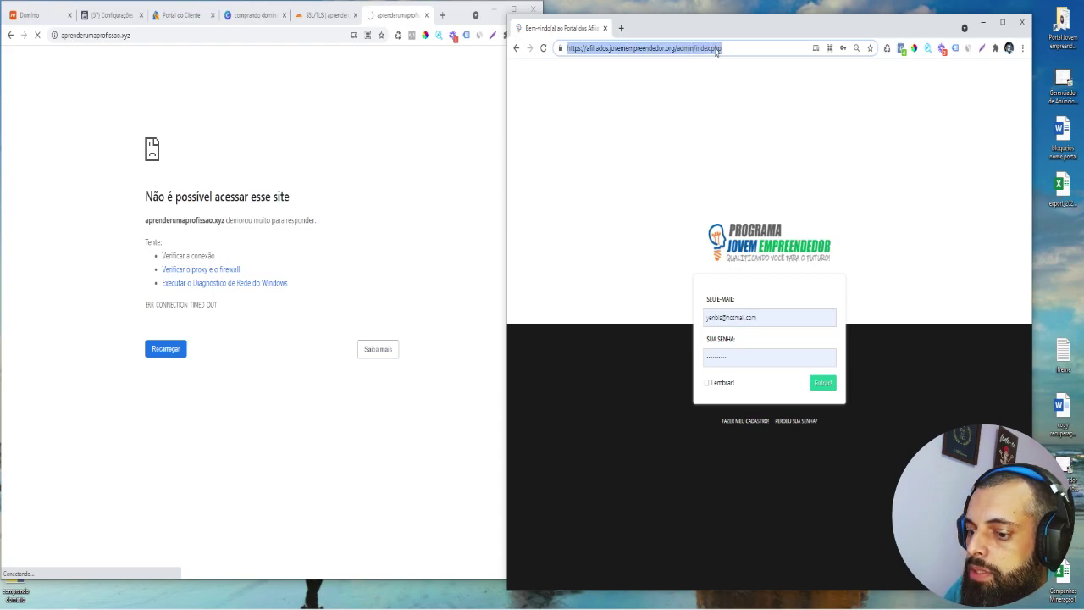
pyautogui.write('afili')
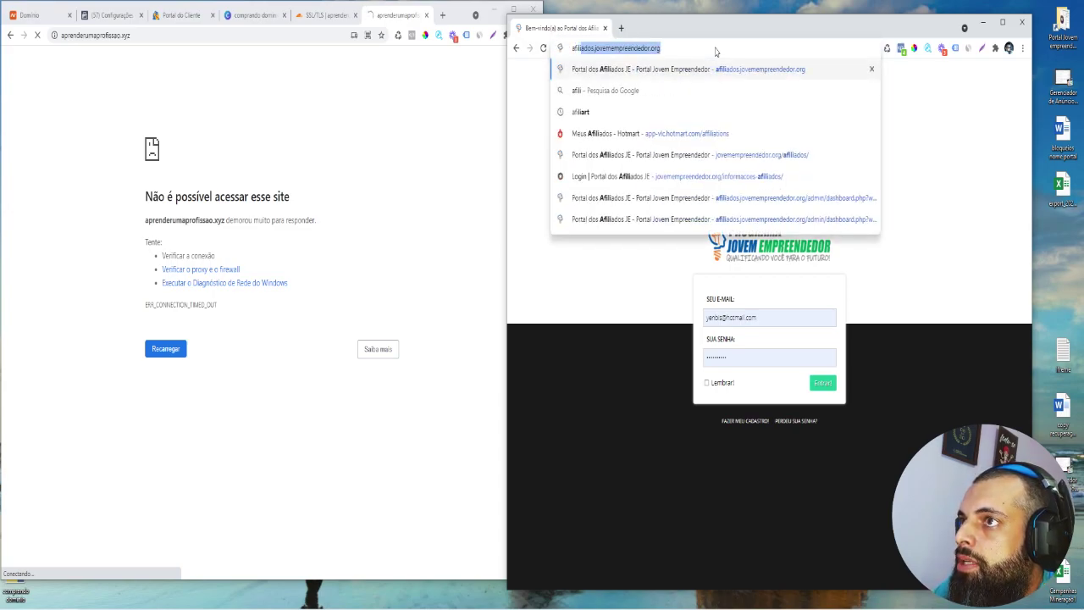
pyautogui.press('Return')
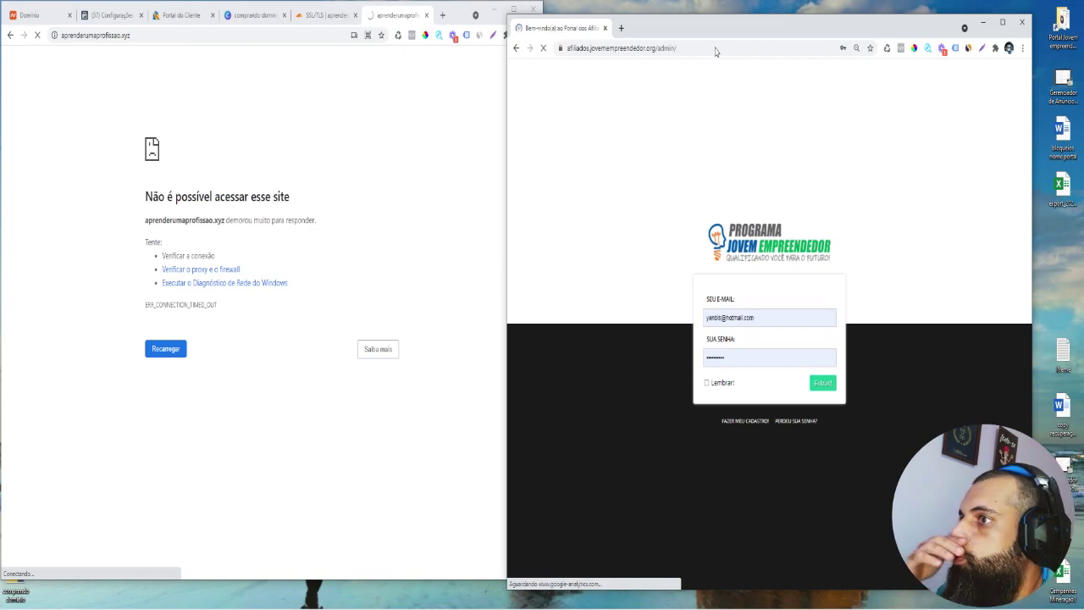
# Log in to the affiliate portal with the prefilled credentials, maximize its window and open the Meu domínio settings.
pyautogui.click(823, 383)
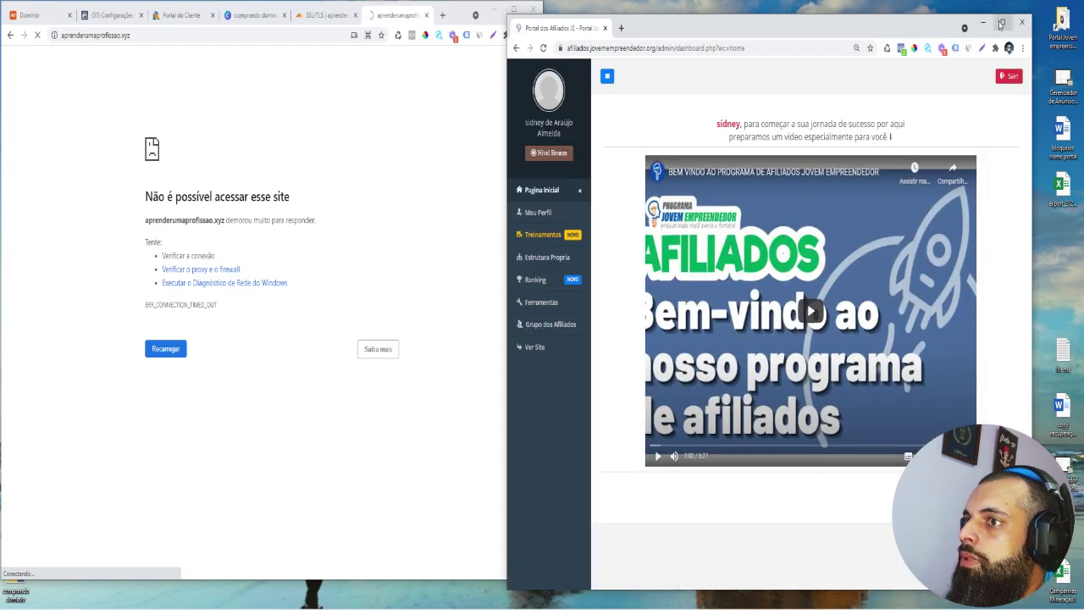
pyautogui.click(1000, 23)
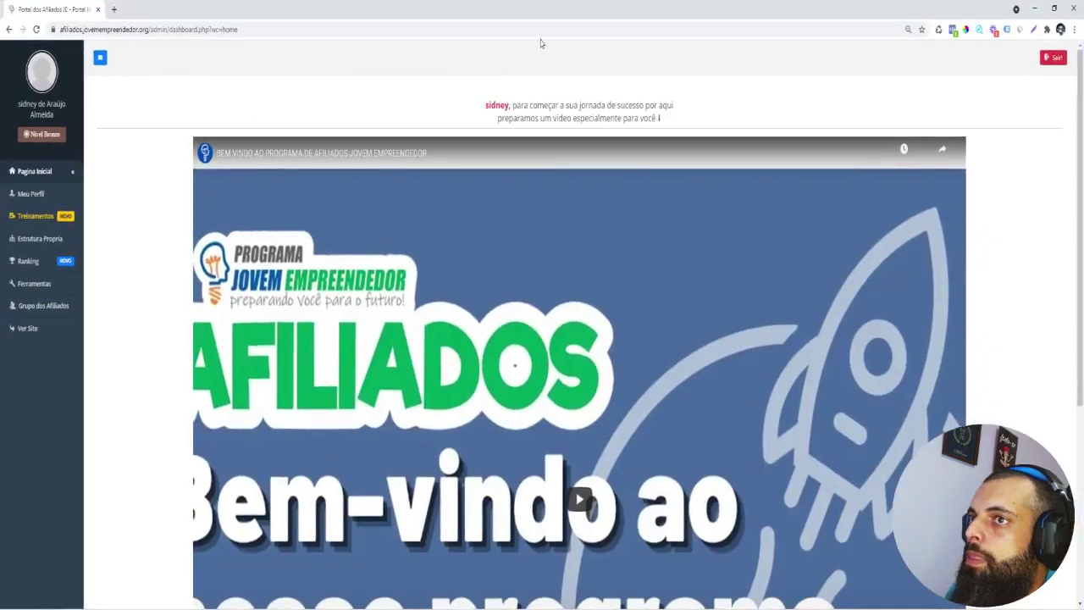
pyautogui.moveTo(50, 239)
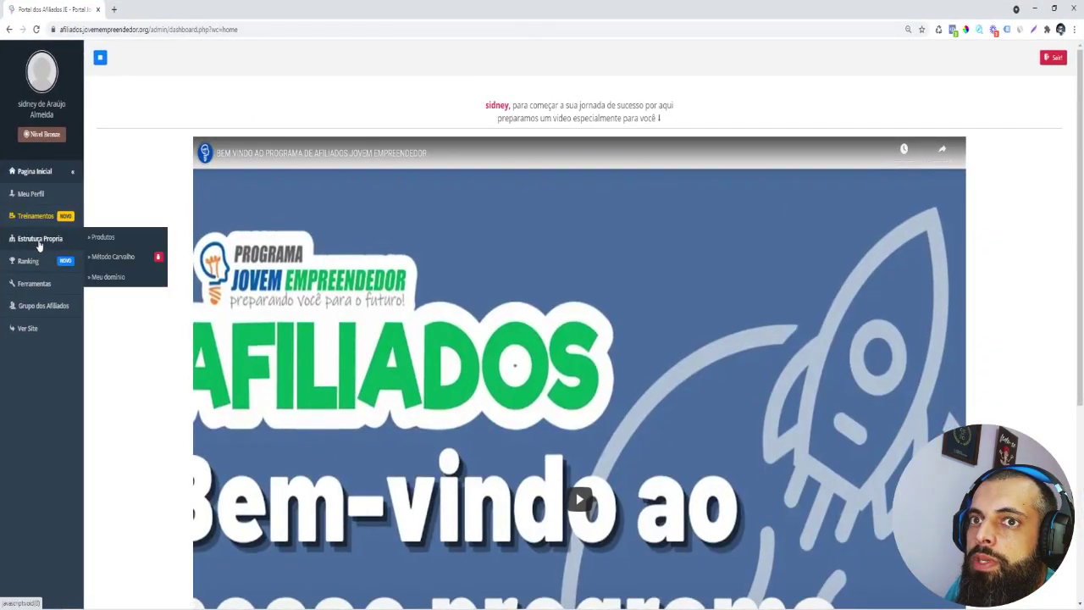
pyautogui.click(107, 276)
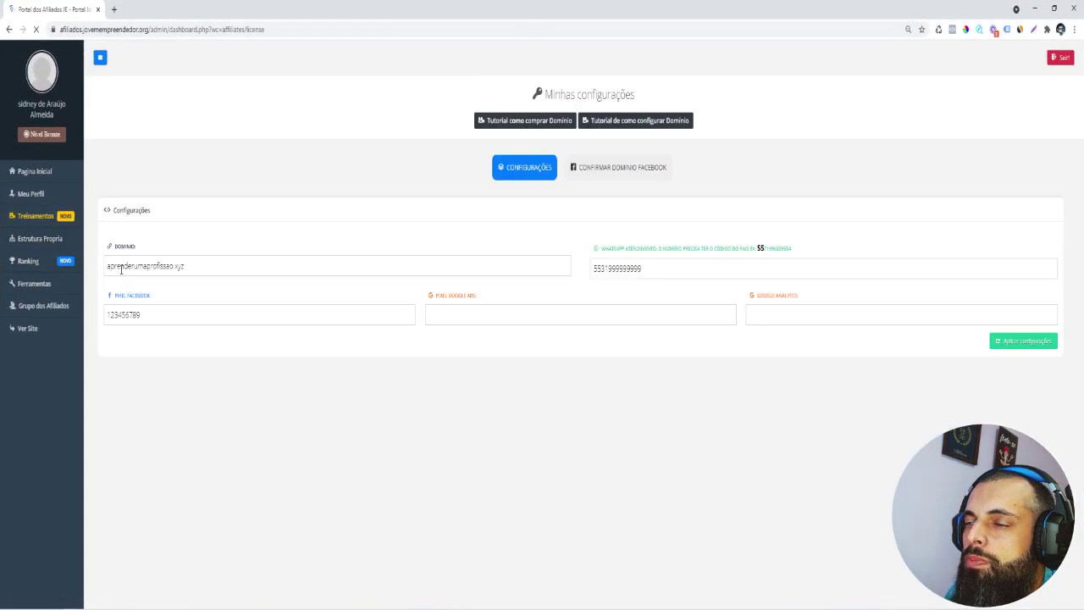
pyautogui.tripleClick(220, 268)
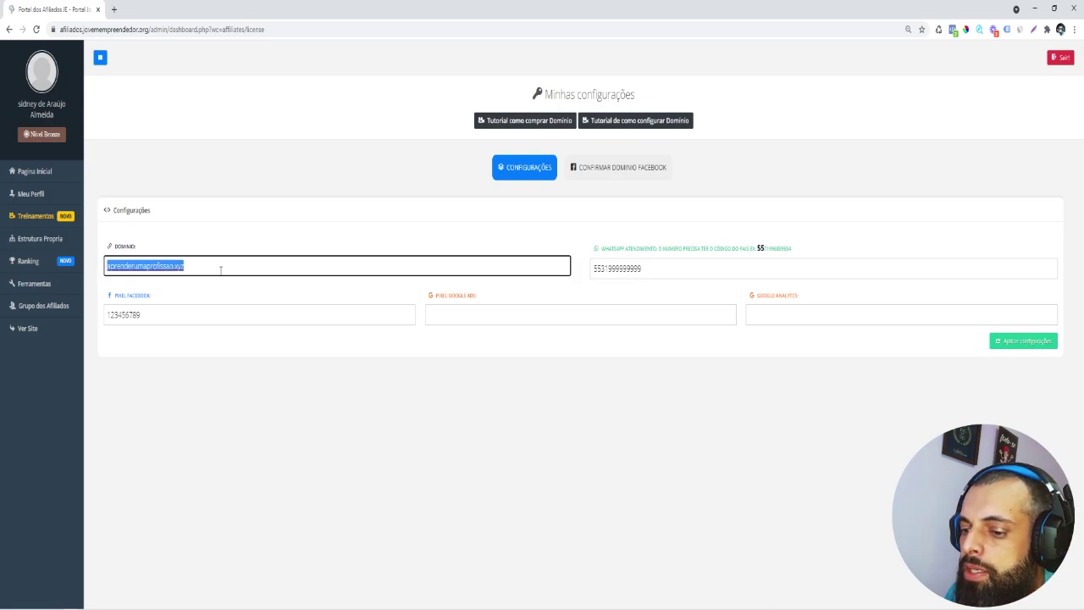
pyautogui.hotkey('ctrl', 'v')
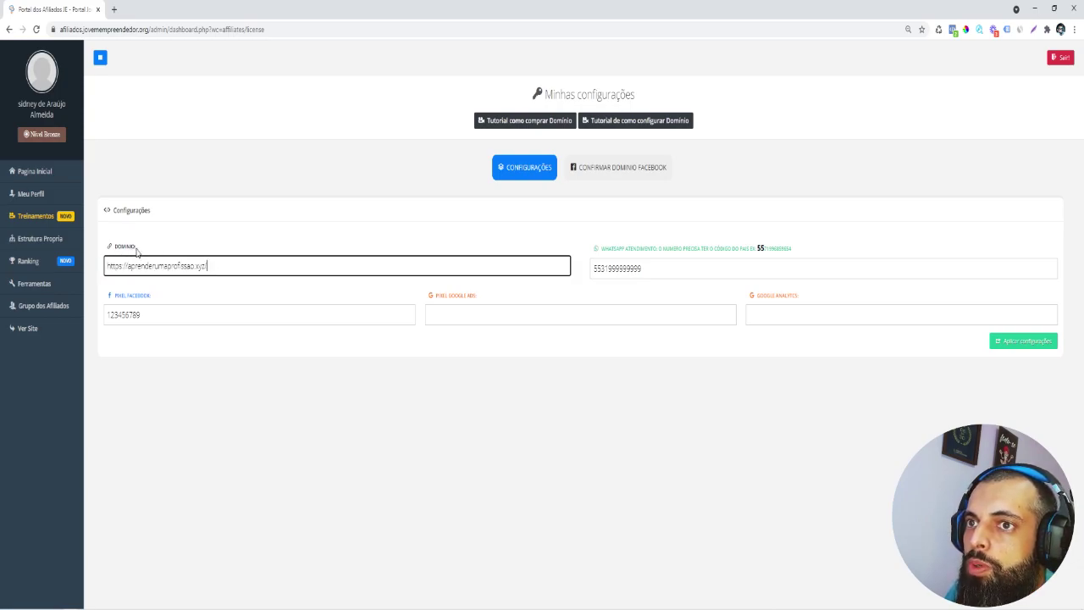
pyautogui.moveTo(129, 266); pyautogui.dragTo(100, 266)
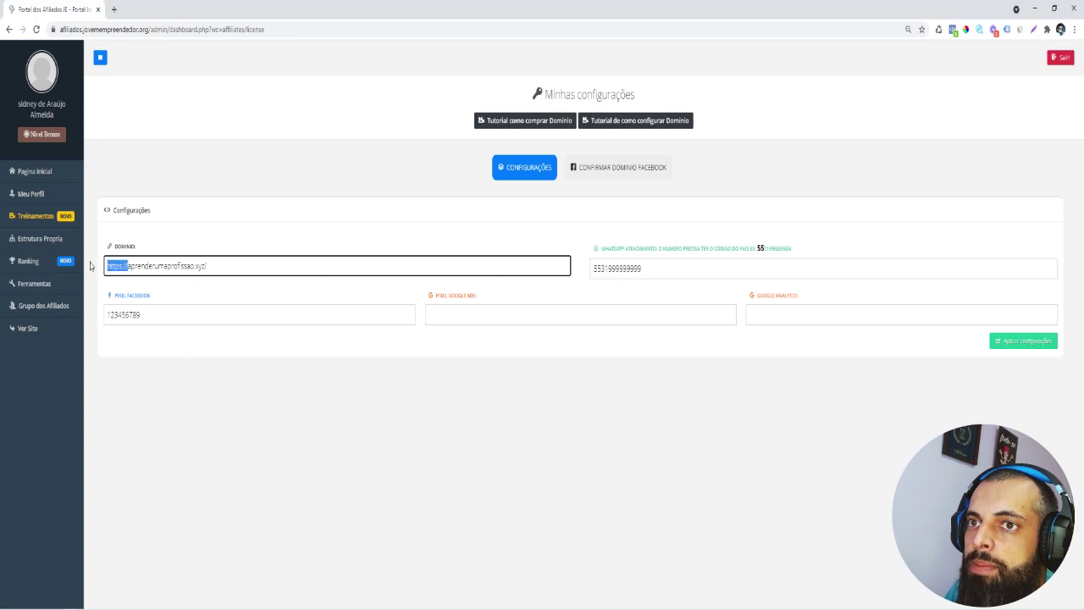
pyautogui.press('BackSpace')
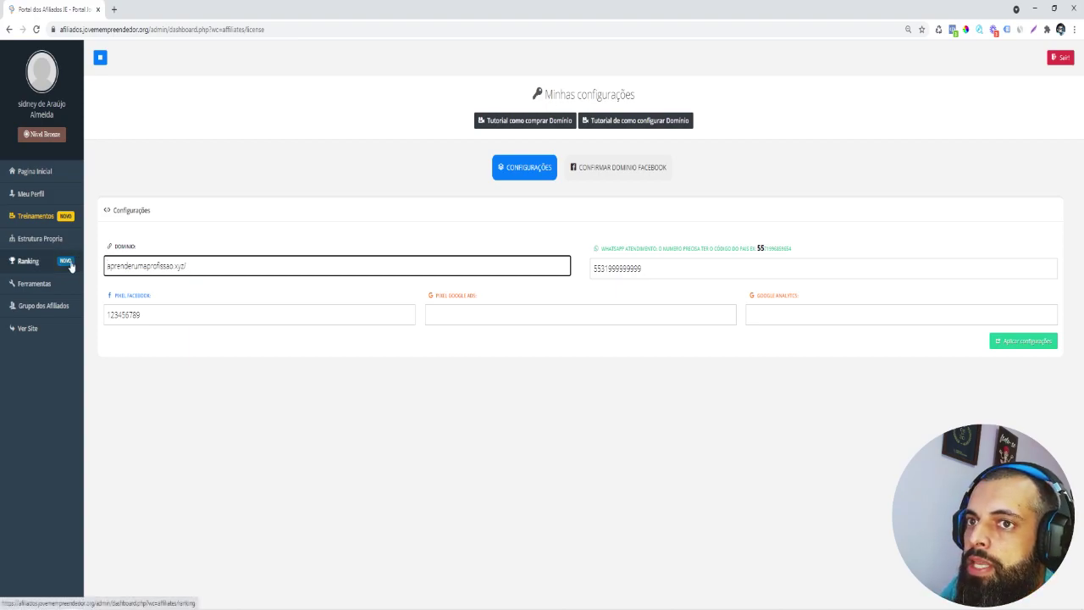
pyautogui.click(216, 267)
pyautogui.press('BackSpace')
pyautogui.click(318, 238)
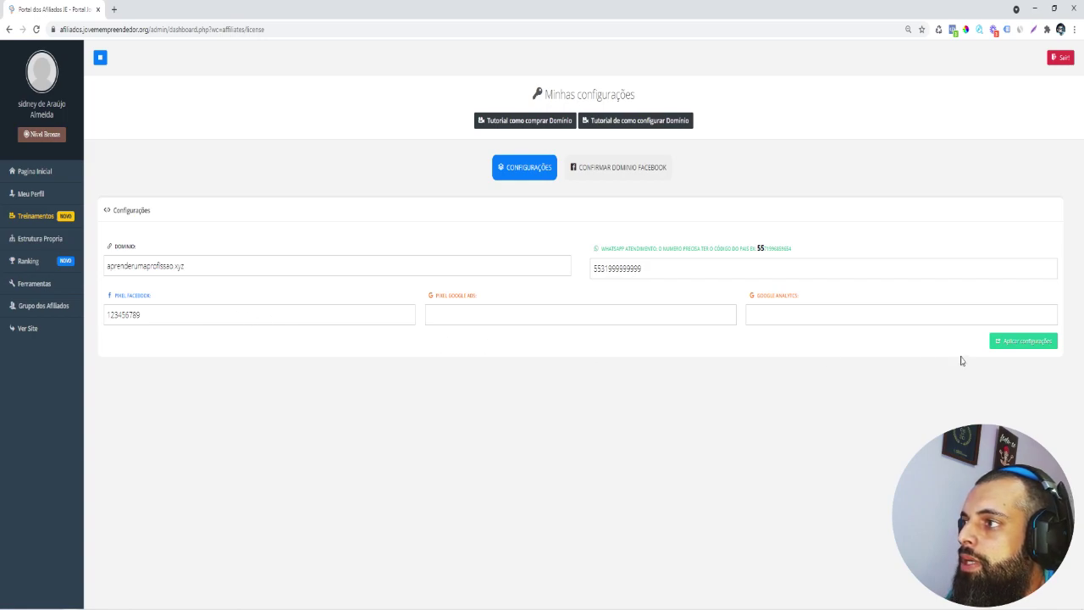
pyautogui.click(1015, 345)
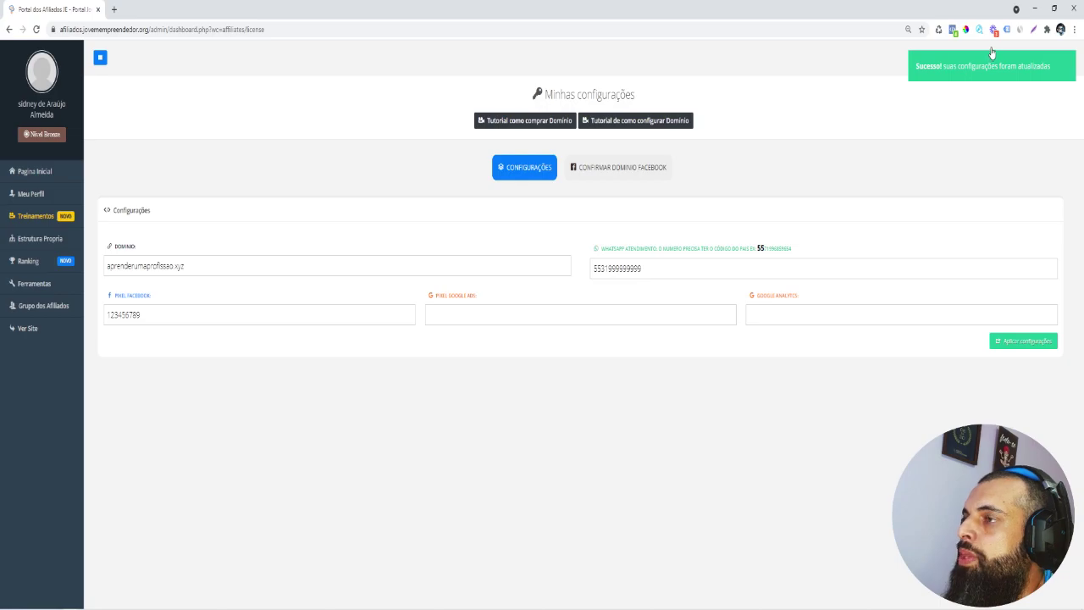
# Reduce the portal window and load aprenderumaprofissao.xyz in the other browser window to check the site.
pyautogui.click(1053, 9)
pyautogui.click(300, 34)
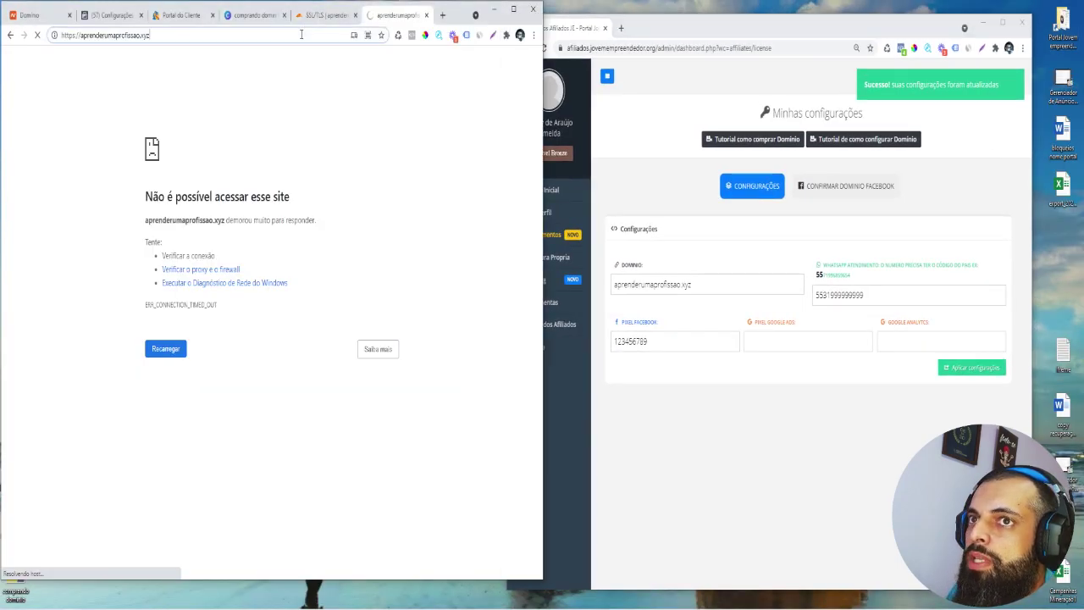
pyautogui.press('Return')
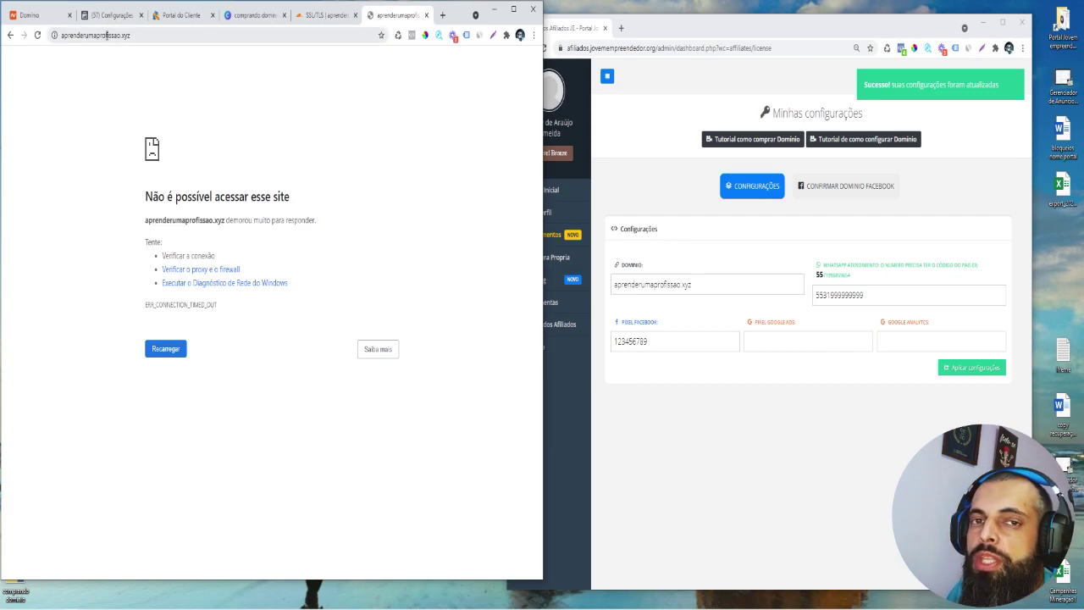
pyautogui.moveTo(592, 326)
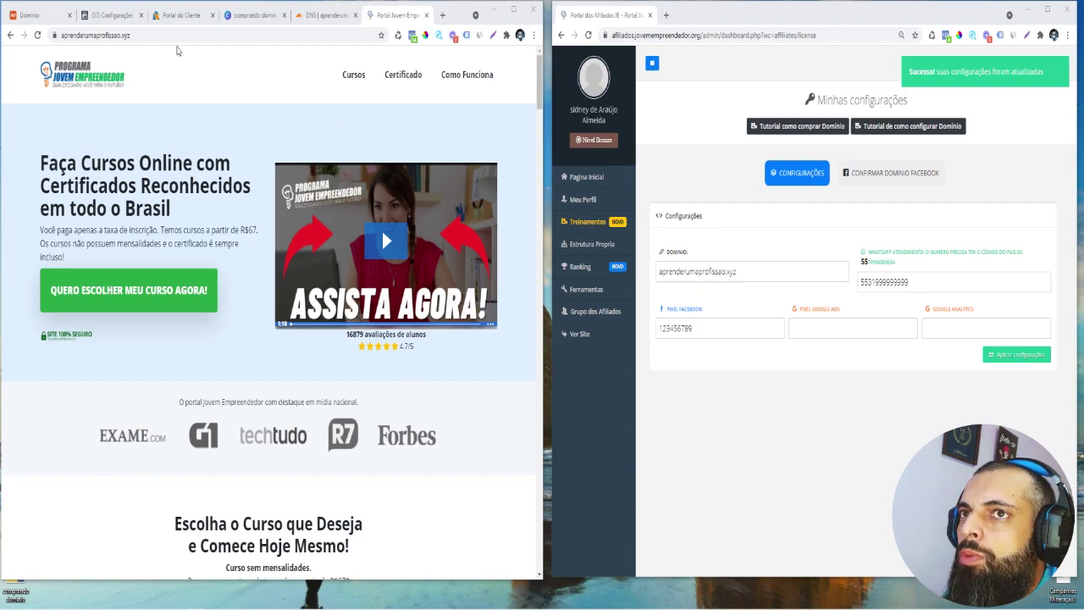
pyautogui.click(170, 35)
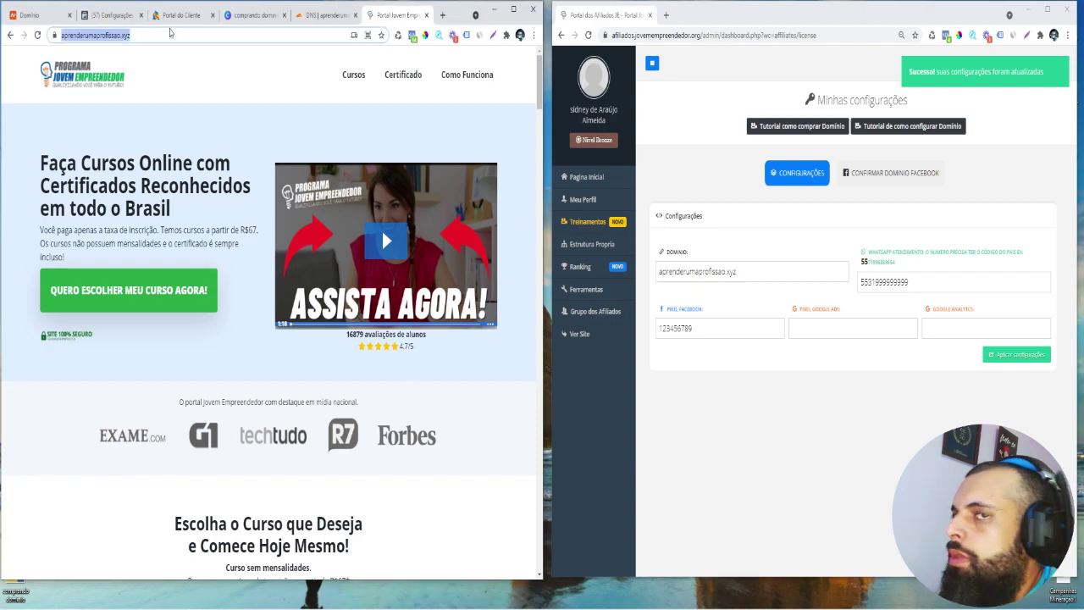
pyautogui.press('Return')
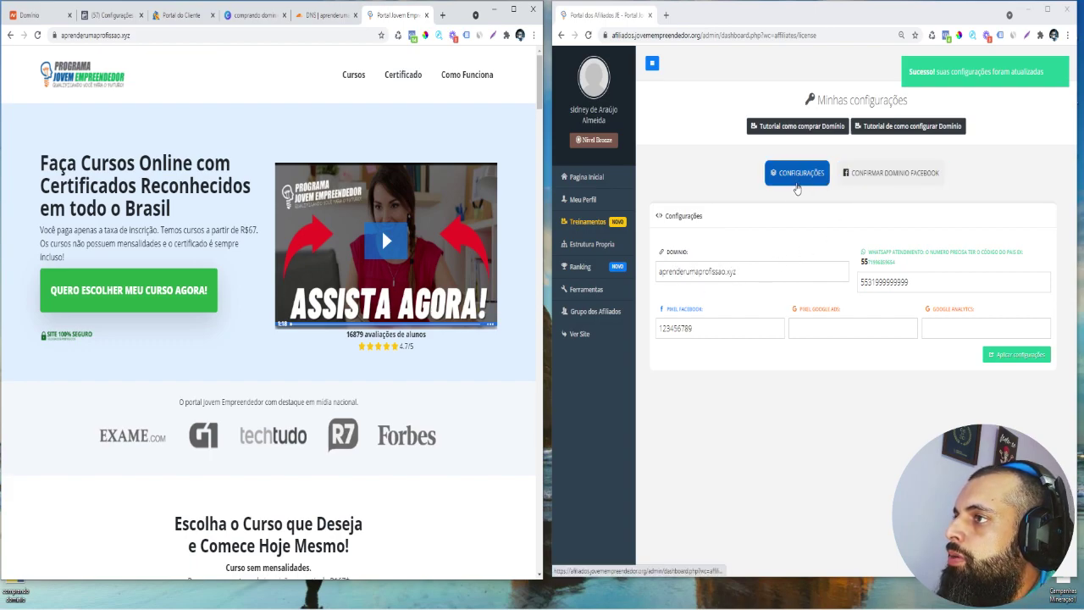
# Open the portal's Facebook domain confirmation section and, in the maximized Facebook business settings window, the Domínios page.
pyautogui.click(873, 178)
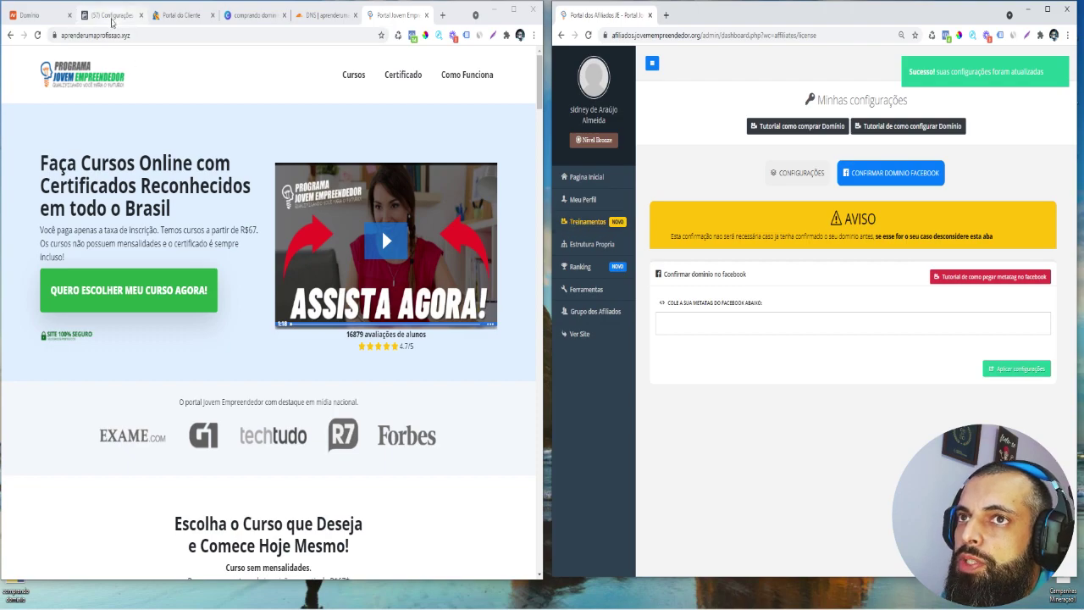
pyautogui.click(111, 17)
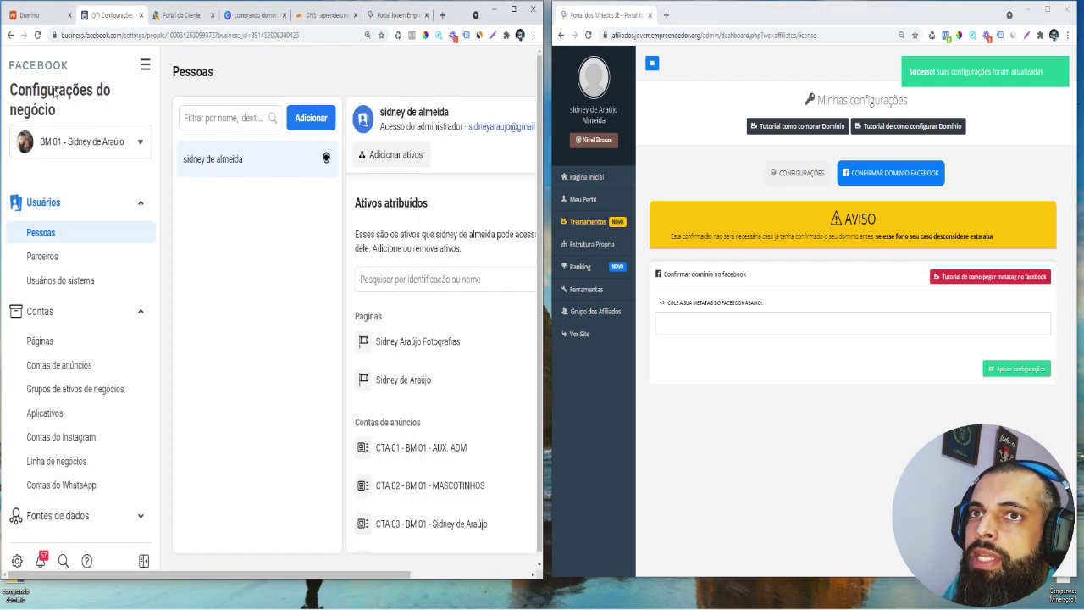
pyautogui.click(512, 8)
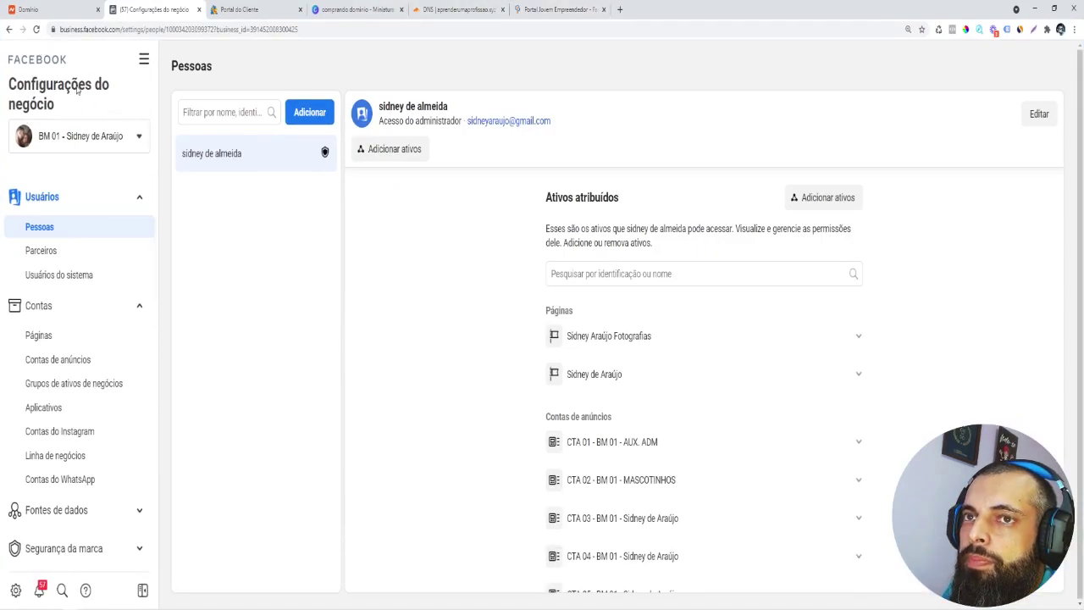
pyautogui.click(144, 63)
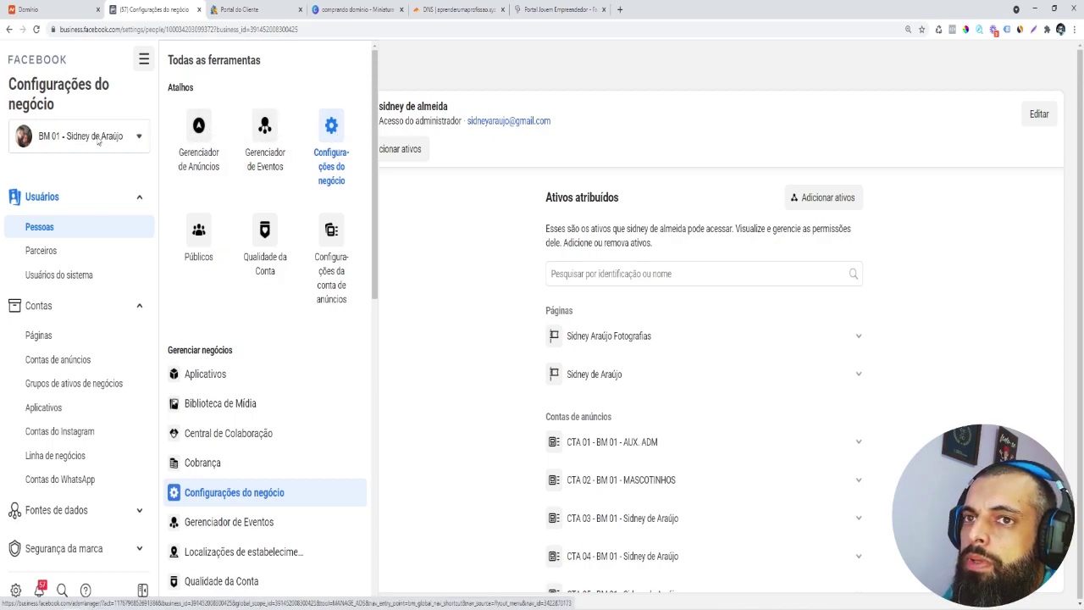
pyautogui.scroll(-3, 85, 197)
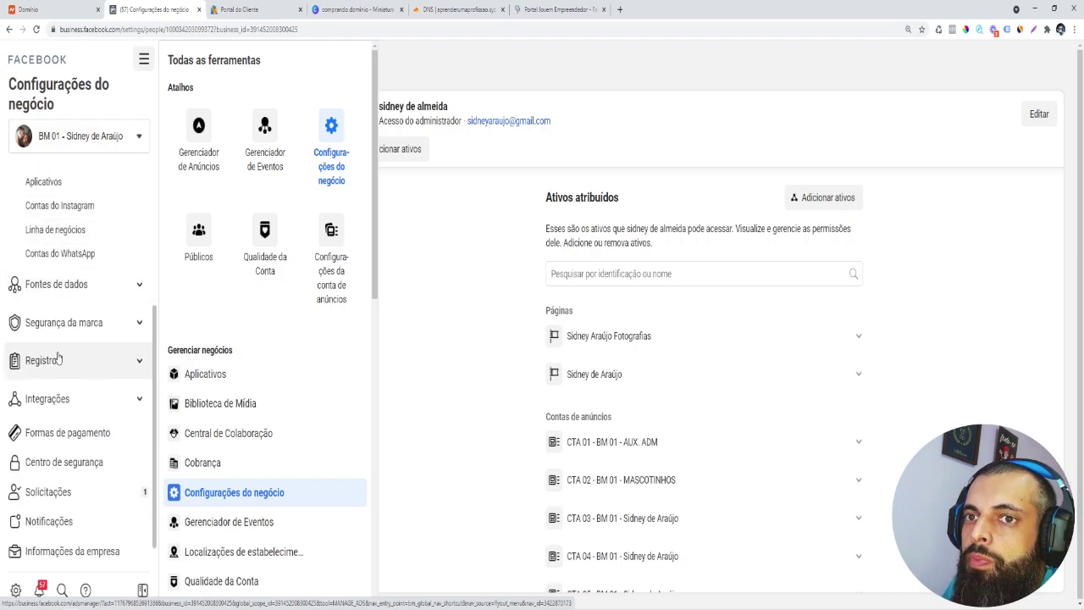
pyautogui.click(76, 326)
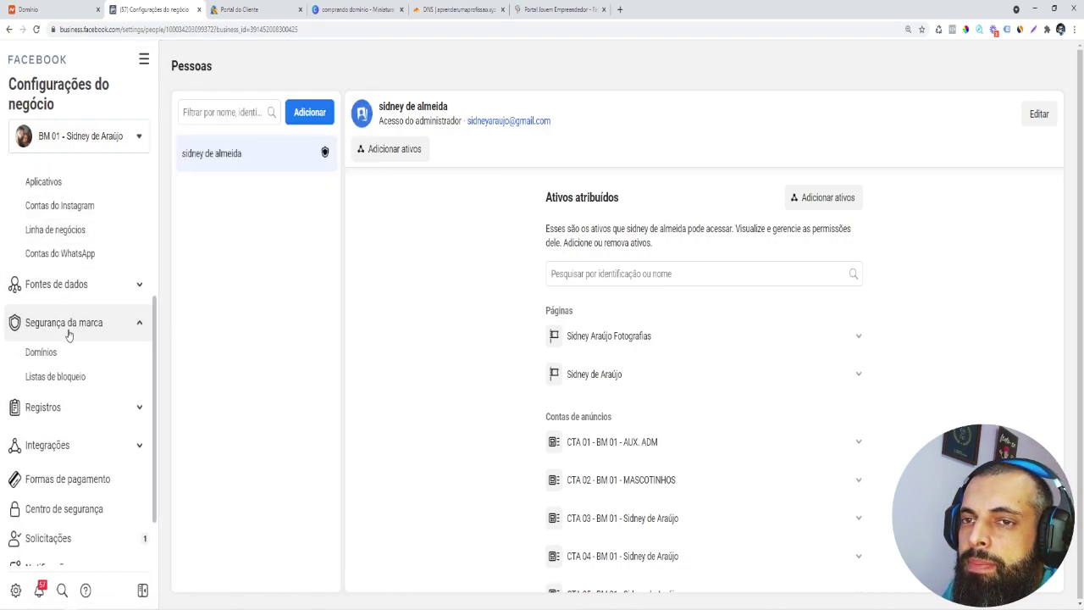
pyautogui.click(48, 353)
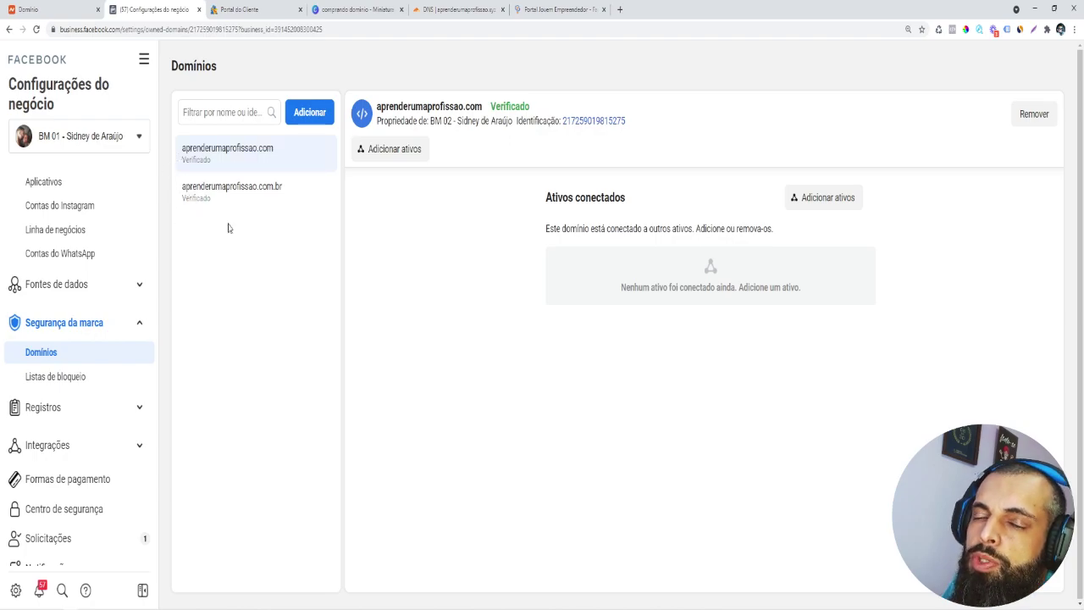
pyautogui.click(300, 115)
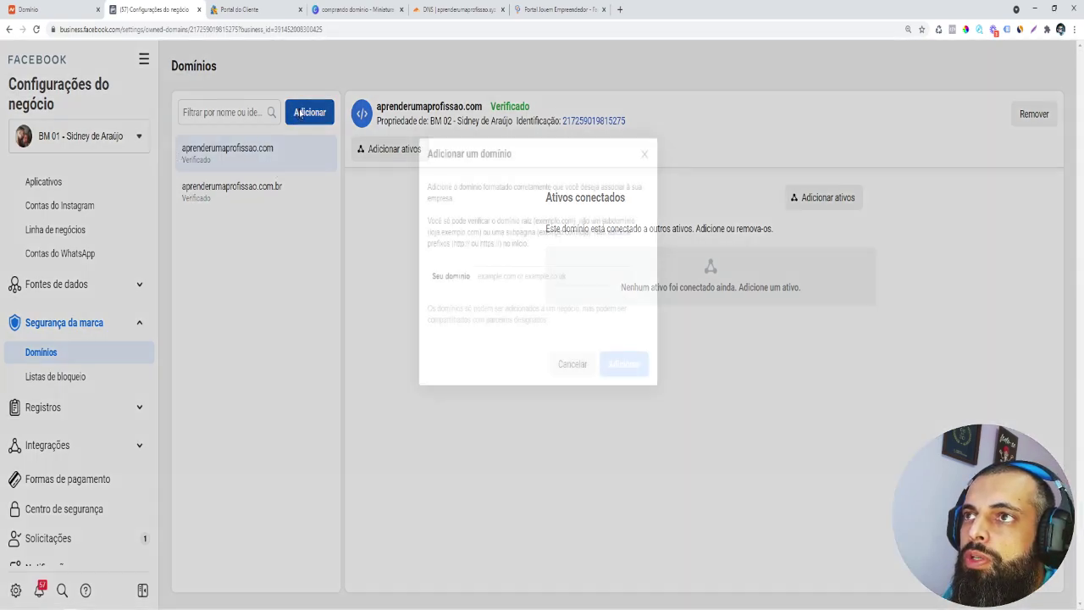
pyautogui.click(546, 12)
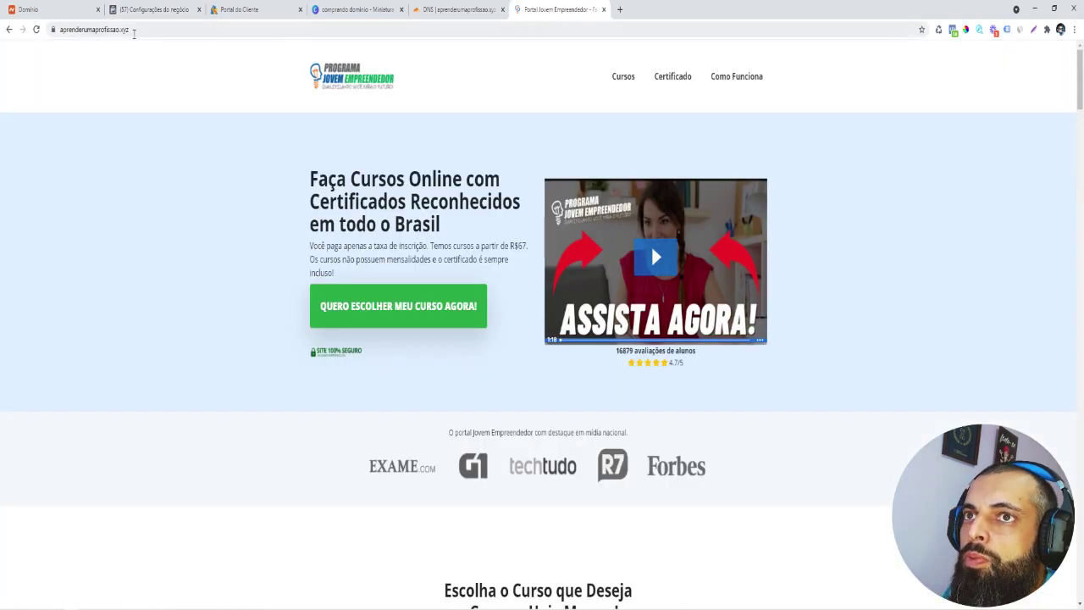
pyautogui.click(133, 30)
pyautogui.hotkey('ctrl', 'c')
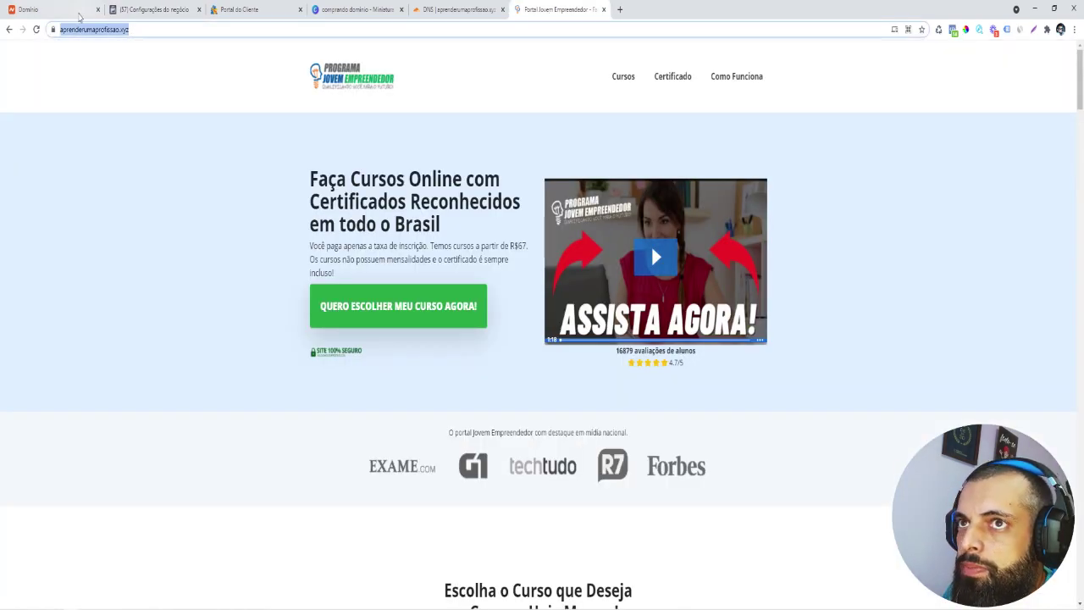
pyautogui.click(134, 9)
pyautogui.click(501, 277)
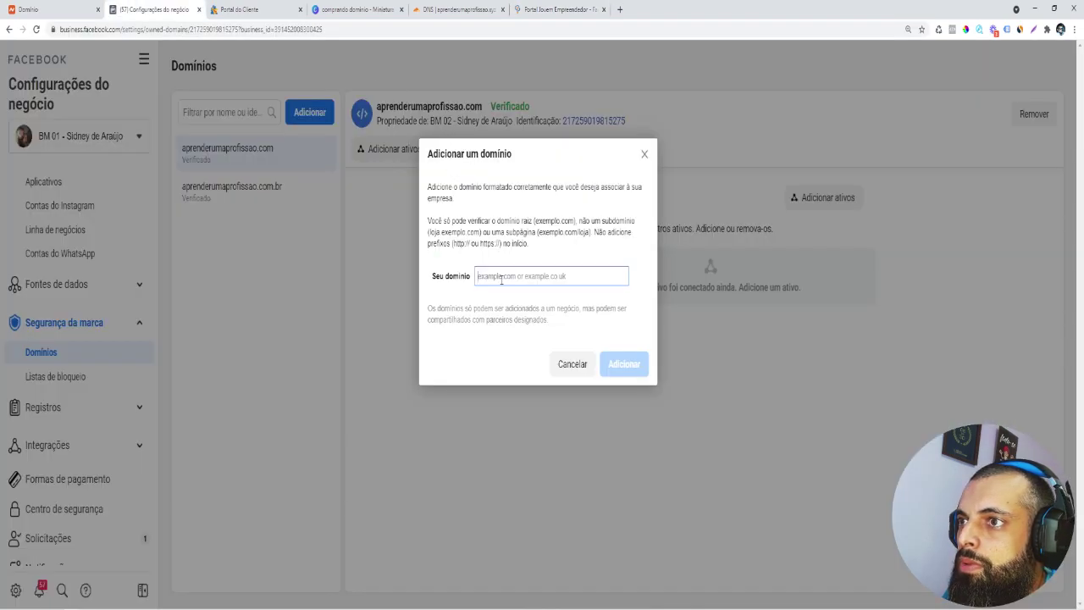
pyautogui.hotkey('ctrl', 'v')
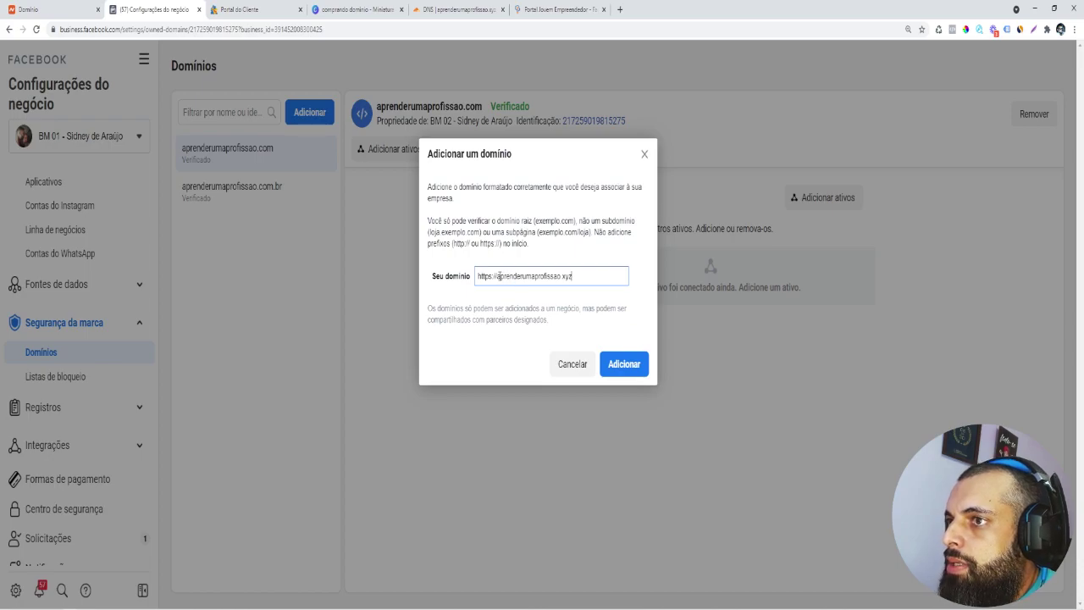
pyautogui.moveTo(497, 276); pyautogui.dragTo(435, 270)
pyautogui.press('BackSpace')
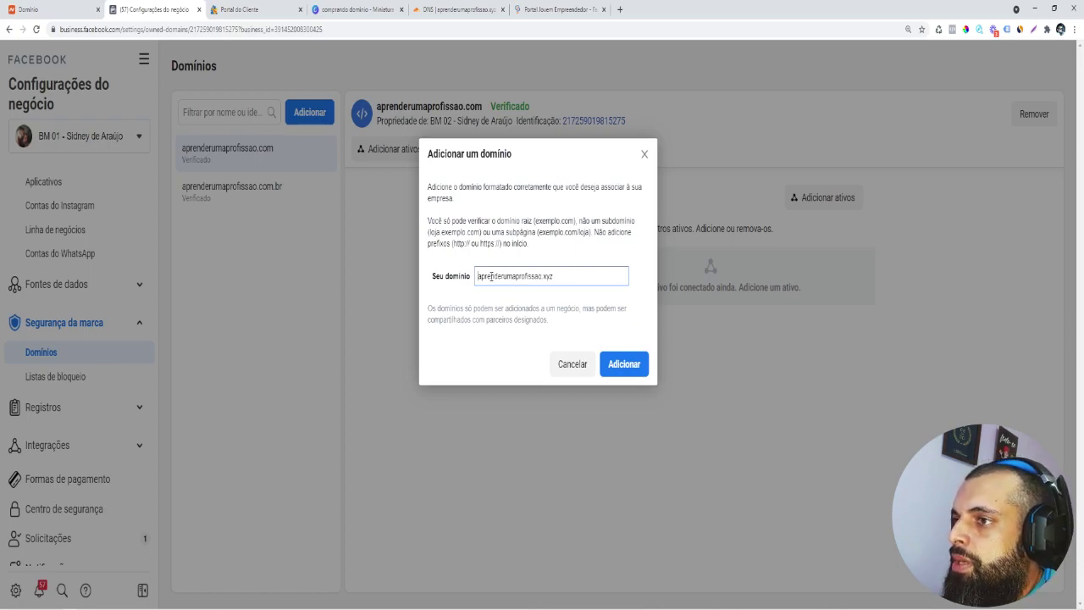
pyautogui.click(624, 364)
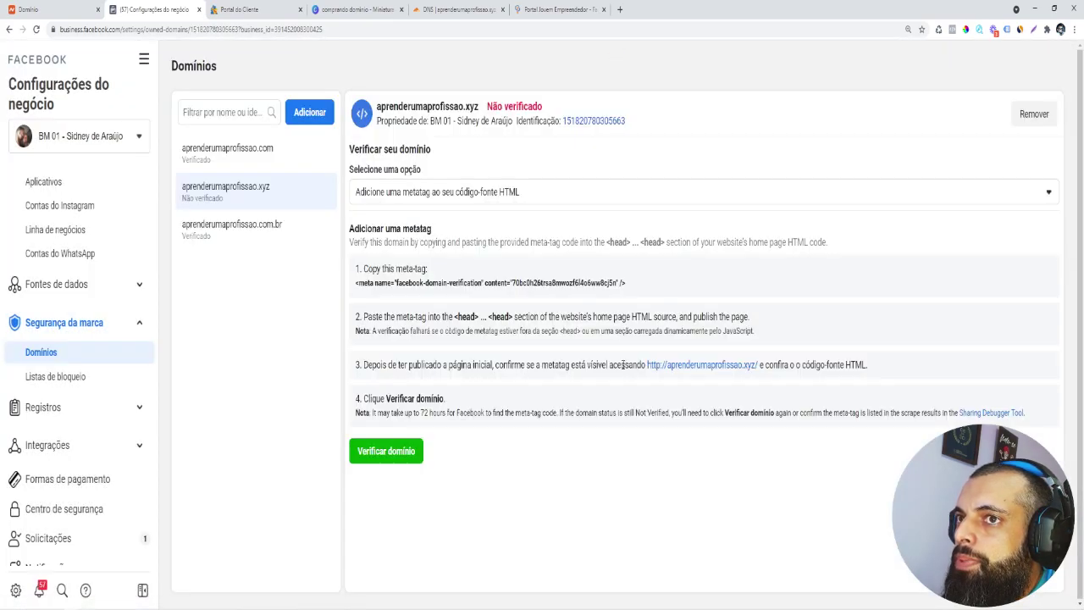
# Copy the HTML meta tag that Facebook provides for verifying aprenderumaprofissao.xyz.
pyautogui.click(241, 195)
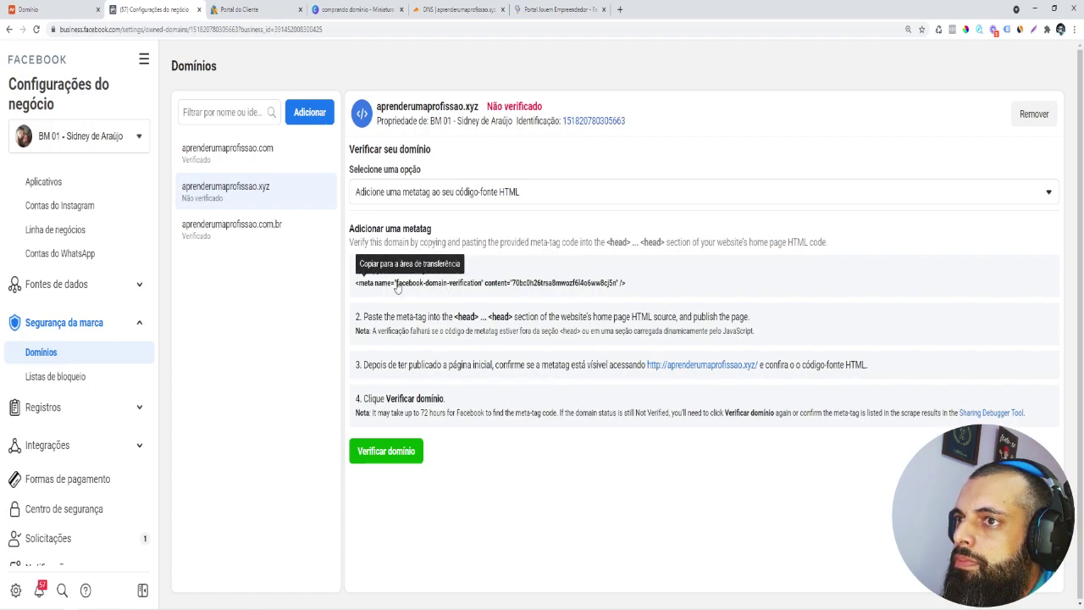
pyautogui.click(435, 288)
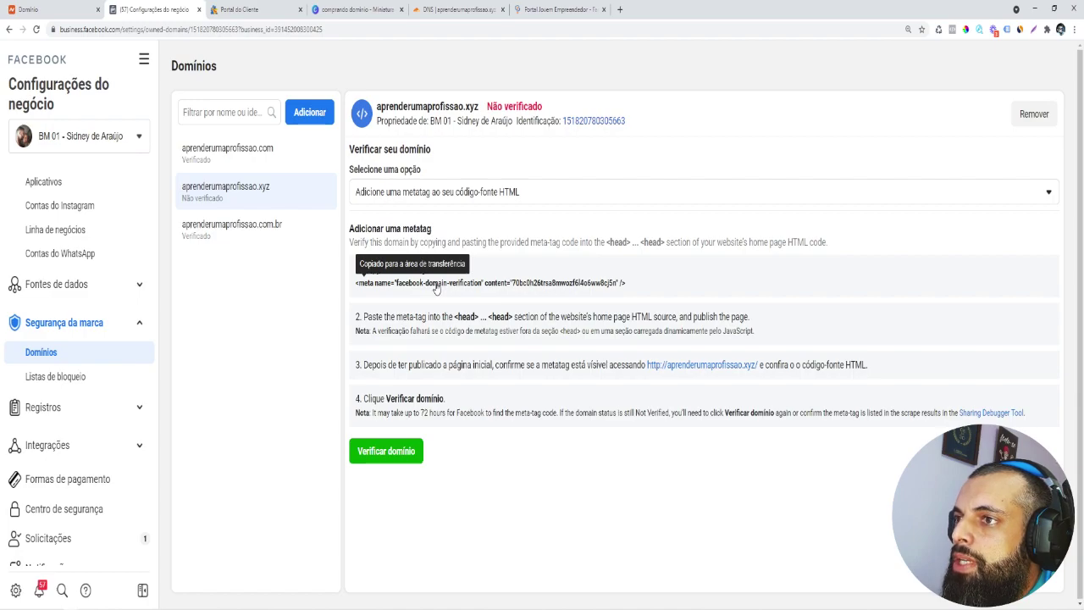
pyautogui.click(389, 288)
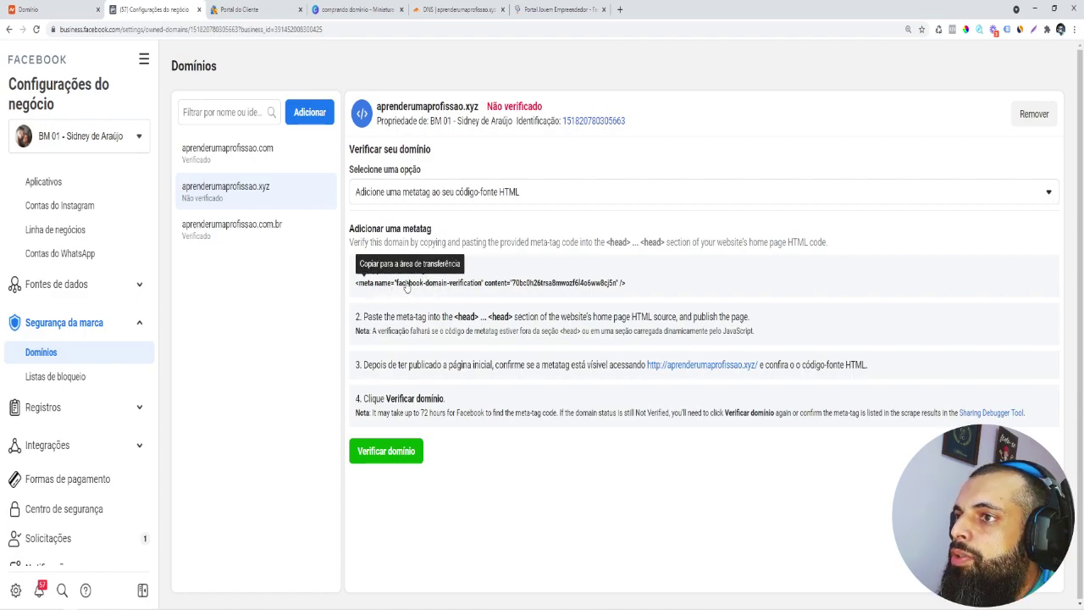
# Reduce the Facebook window and paste the copied domain-verification meta tag into the portal's Facebook meta tag field.
pyautogui.click(1053, 8)
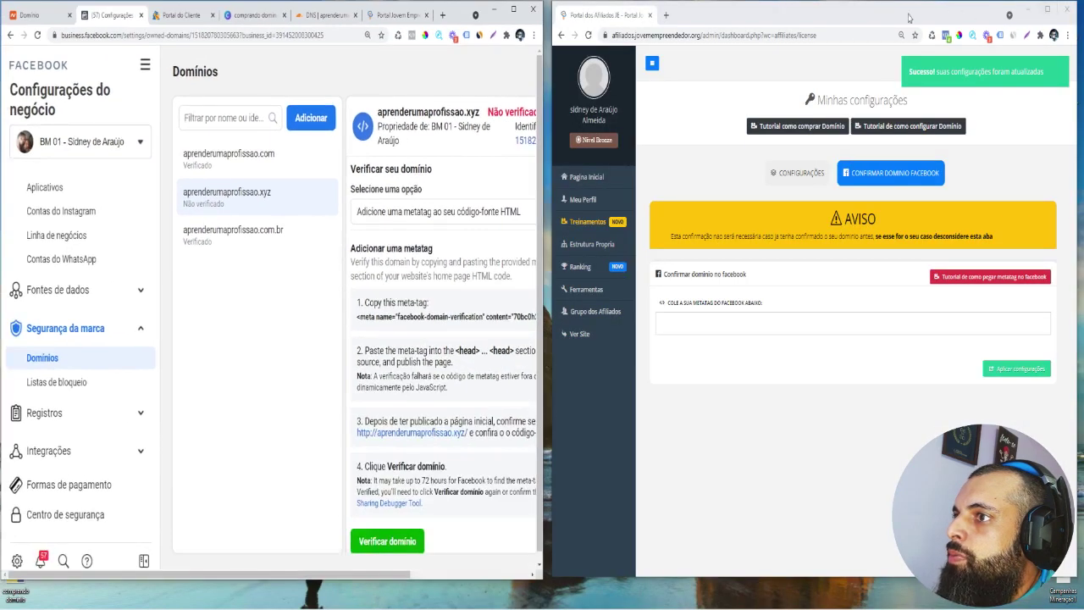
pyautogui.click(699, 325)
pyautogui.write('<meta name="facebook-domain-verification" content="70bc0h26trsa8mwozf6l4o6wv8cj5n" />')
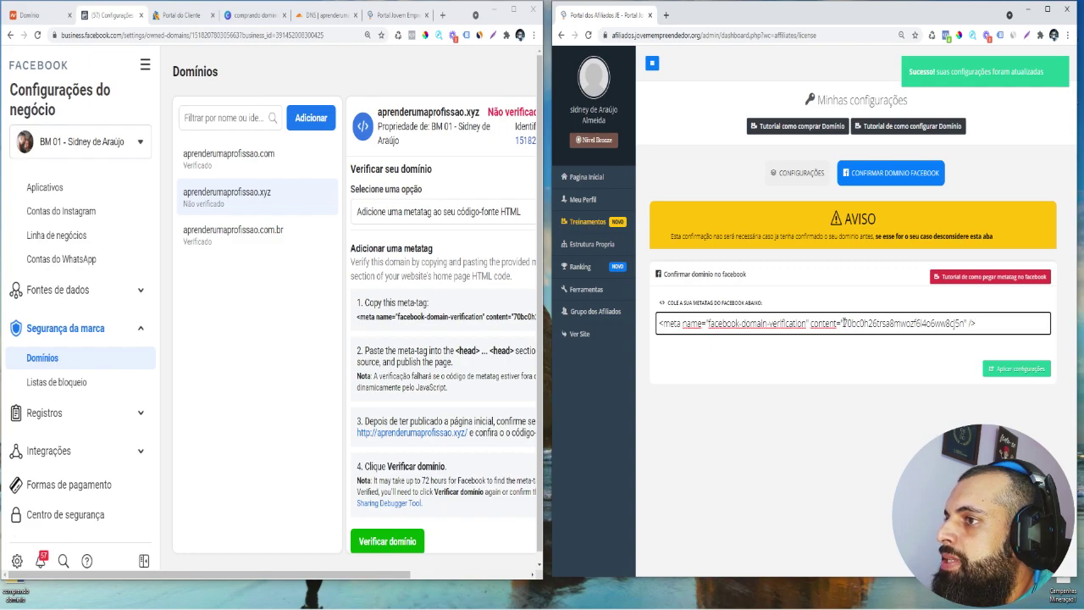
# Replace the full meta tag in the portal's field with only the verification code from its content attribute, and apply the settings.
pyautogui.moveTo(843, 322); pyautogui.dragTo(649, 319)
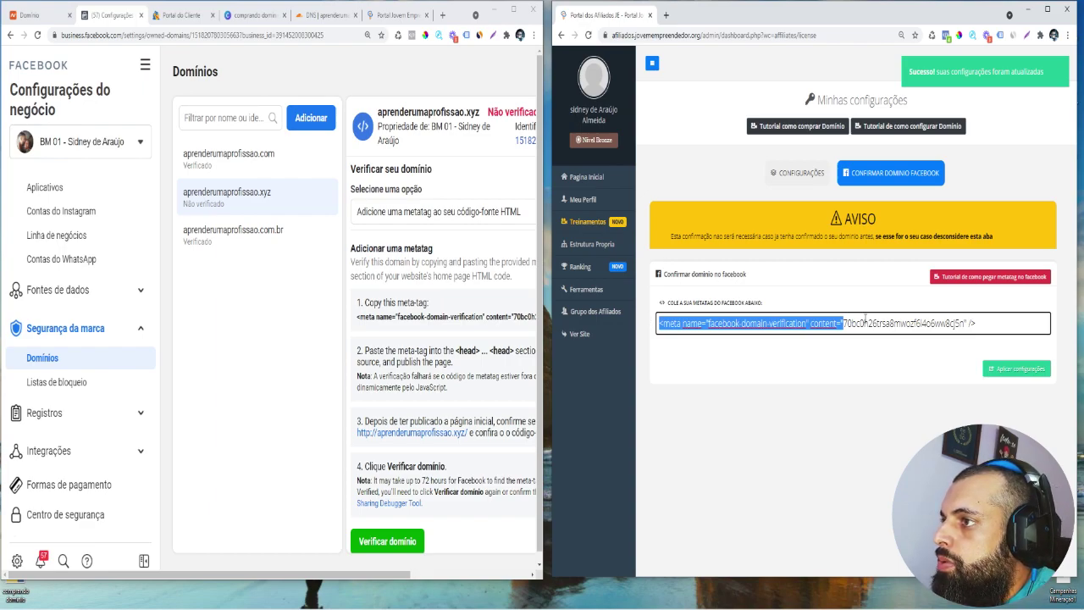
pyautogui.click(846, 322)
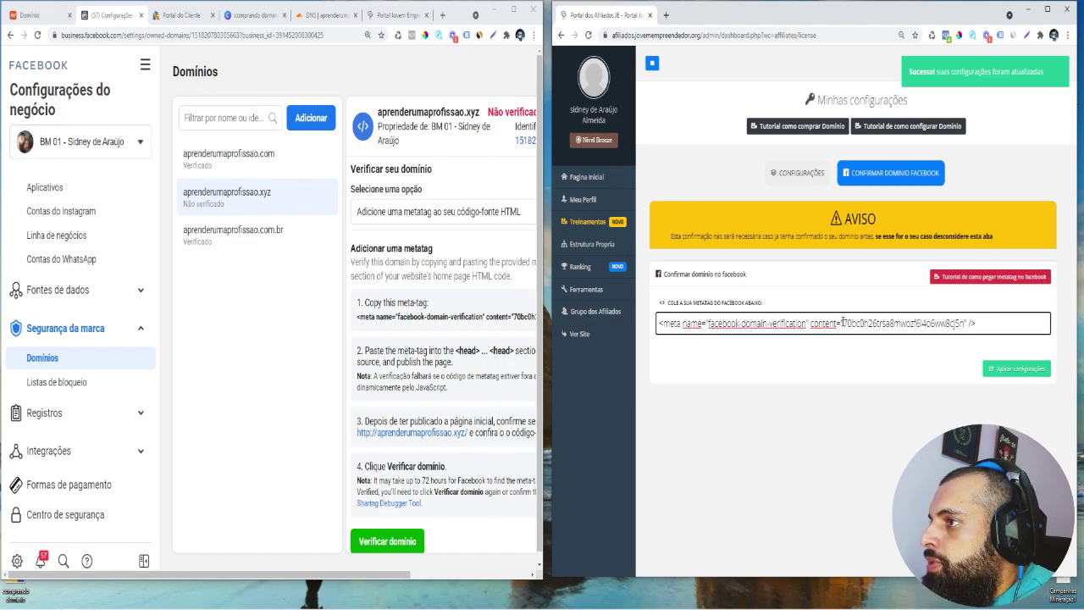
pyautogui.moveTo(843, 322); pyautogui.dragTo(964, 323)
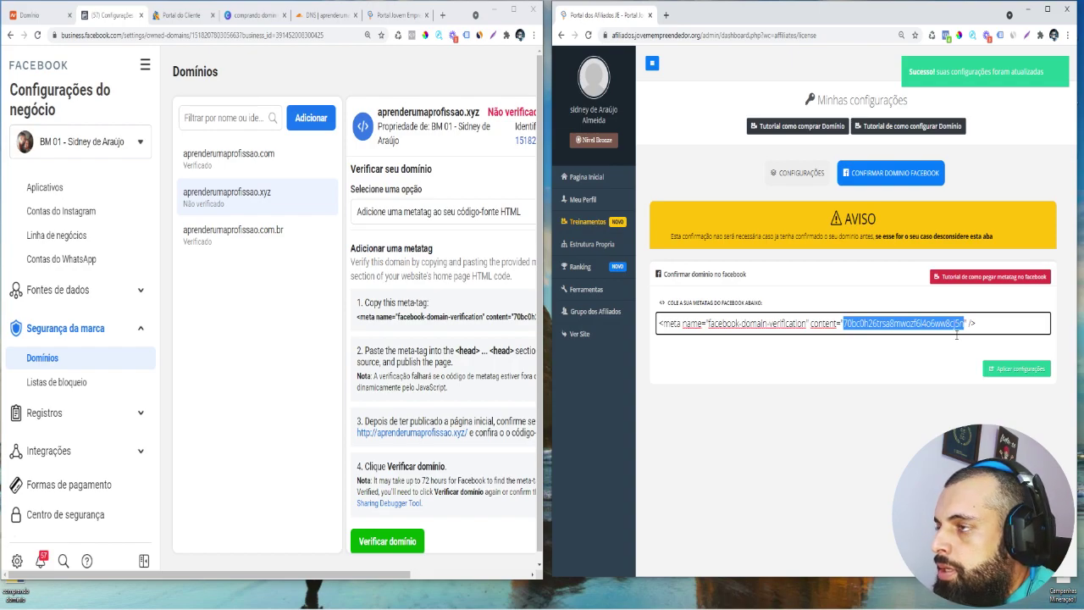
pyautogui.press('BackSpace')
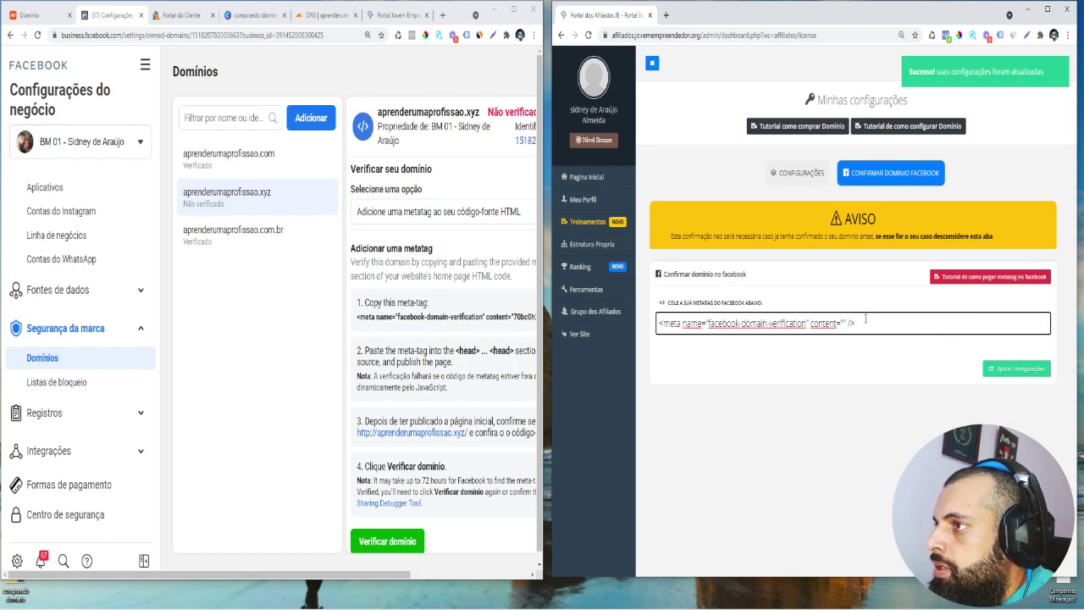
pyautogui.moveTo(869, 323); pyautogui.dragTo(657, 312)
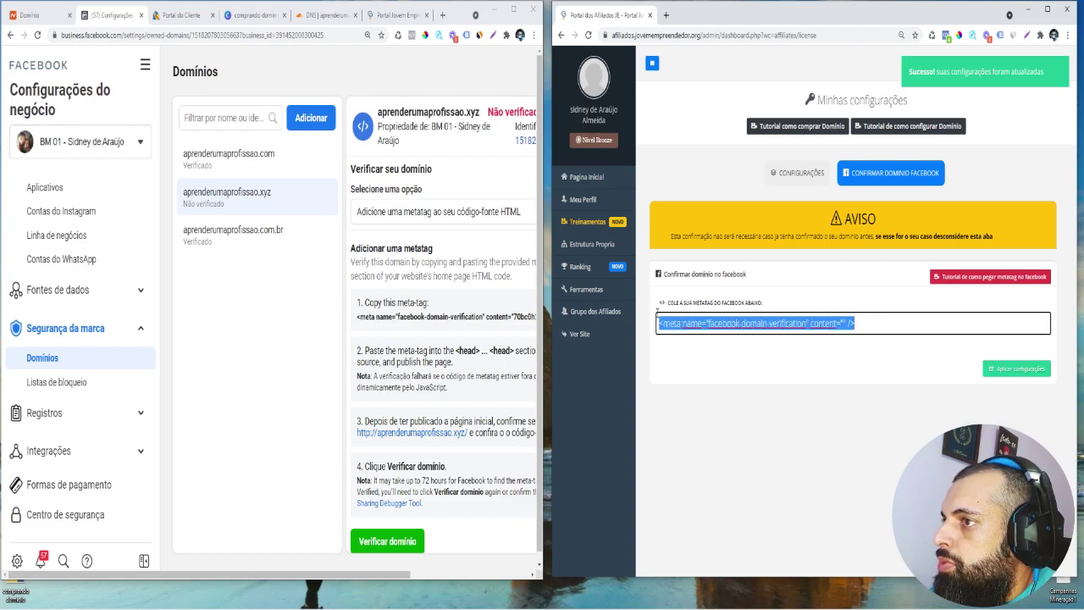
pyautogui.press('BackSpace')
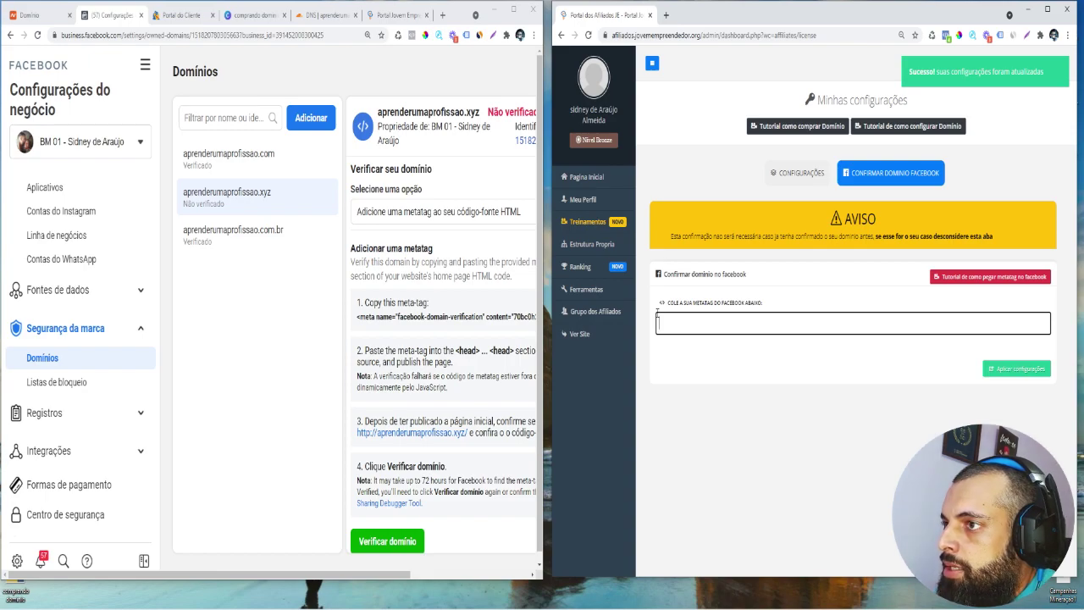
pyautogui.hotkey('ctrl', 'v')
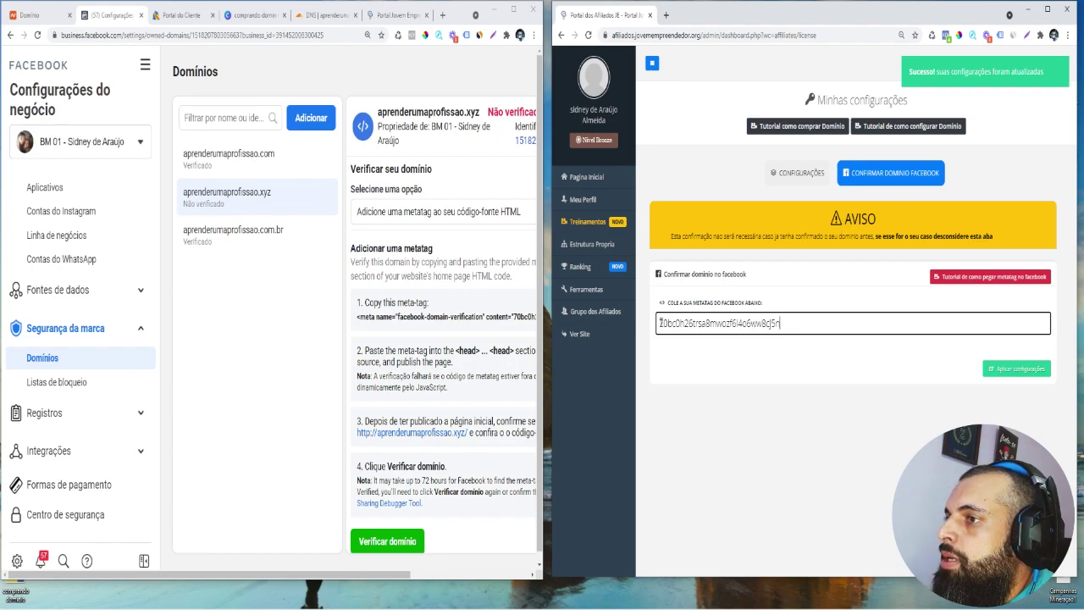
pyautogui.moveTo(780, 322); pyautogui.dragTo(667, 322)
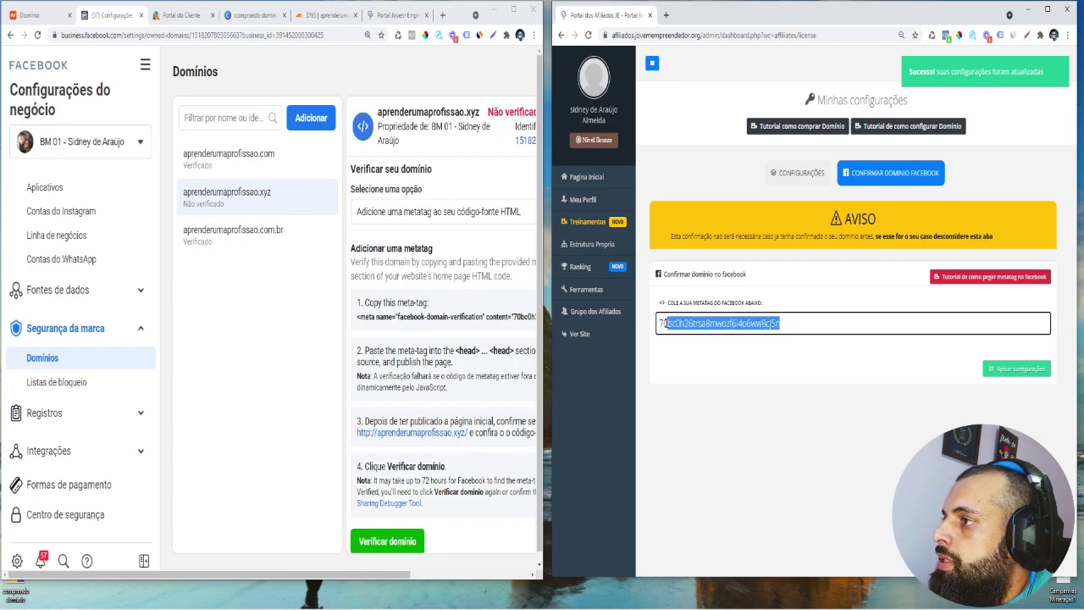
pyautogui.click(998, 375)
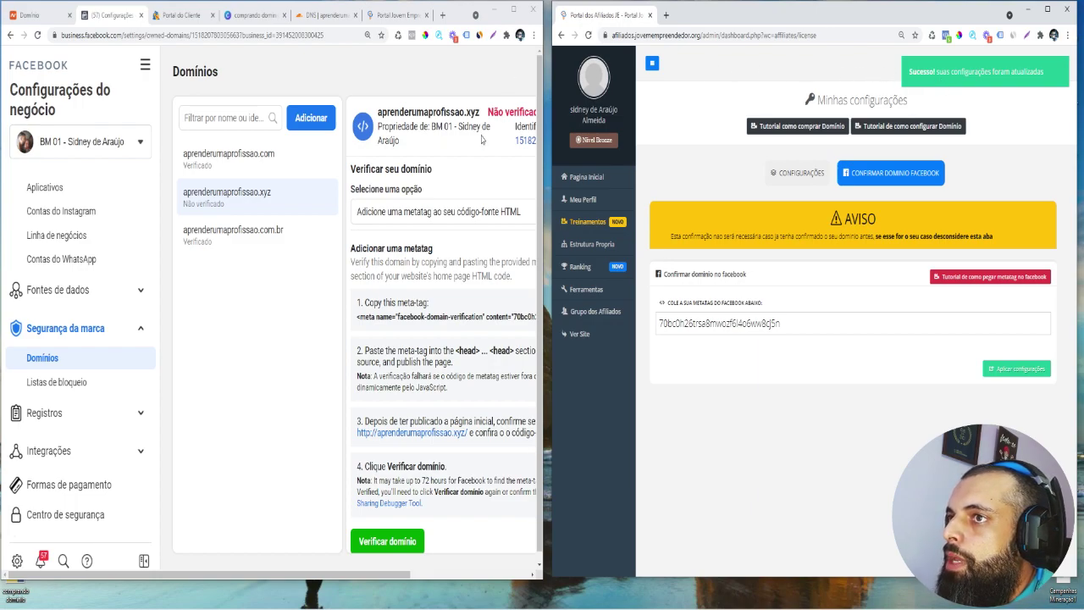
# Verify the domain aprenderumaprofissao.xyz in the maximized Facebook business settings window and close the confirmation dialog.
pyautogui.click(327, 307)
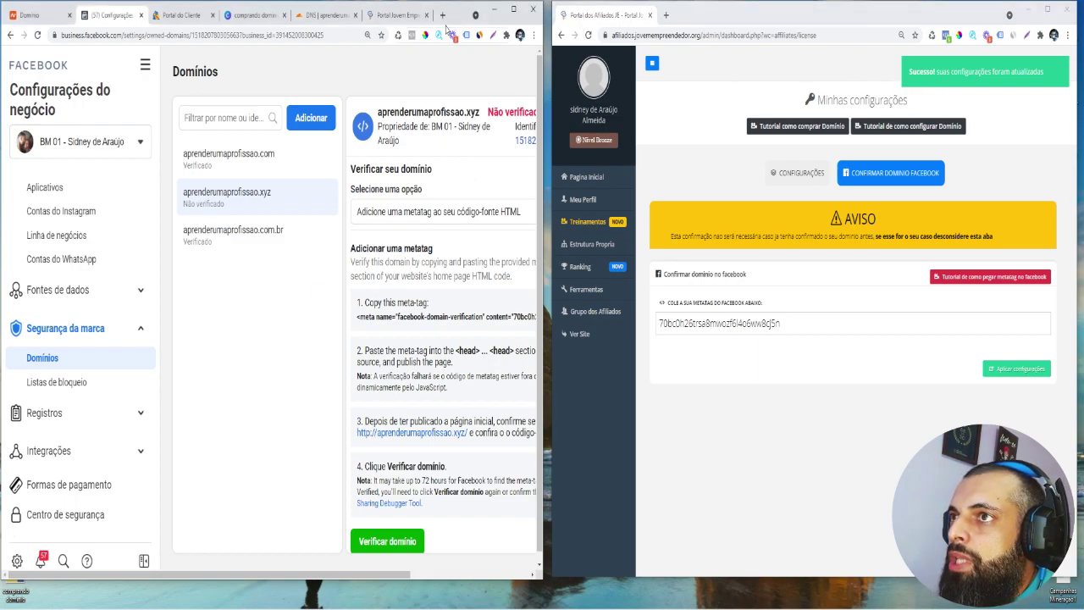
pyautogui.click(513, 9)
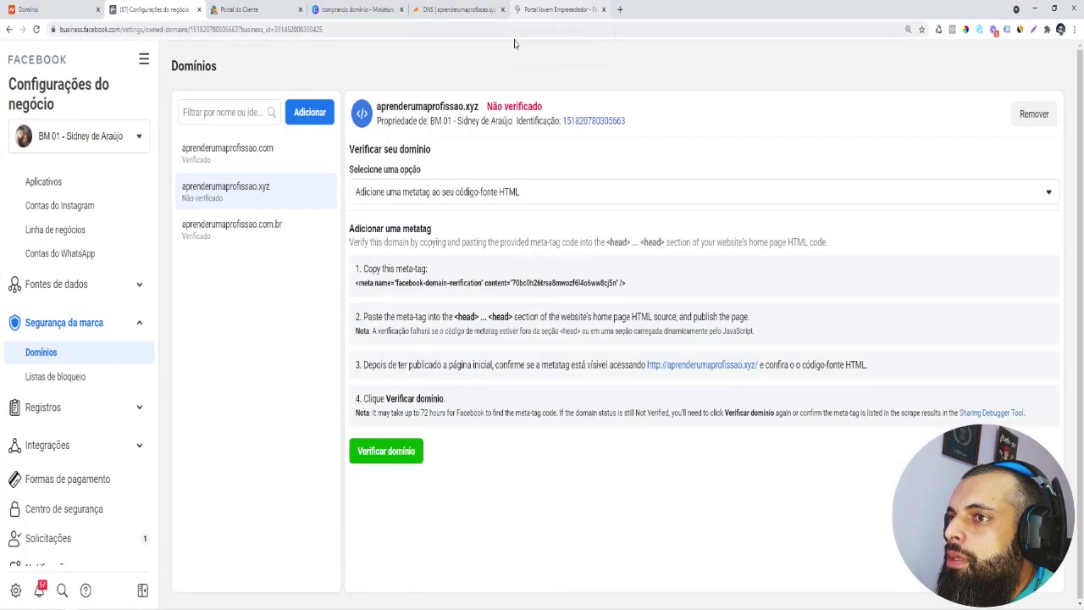
pyautogui.click(387, 458)
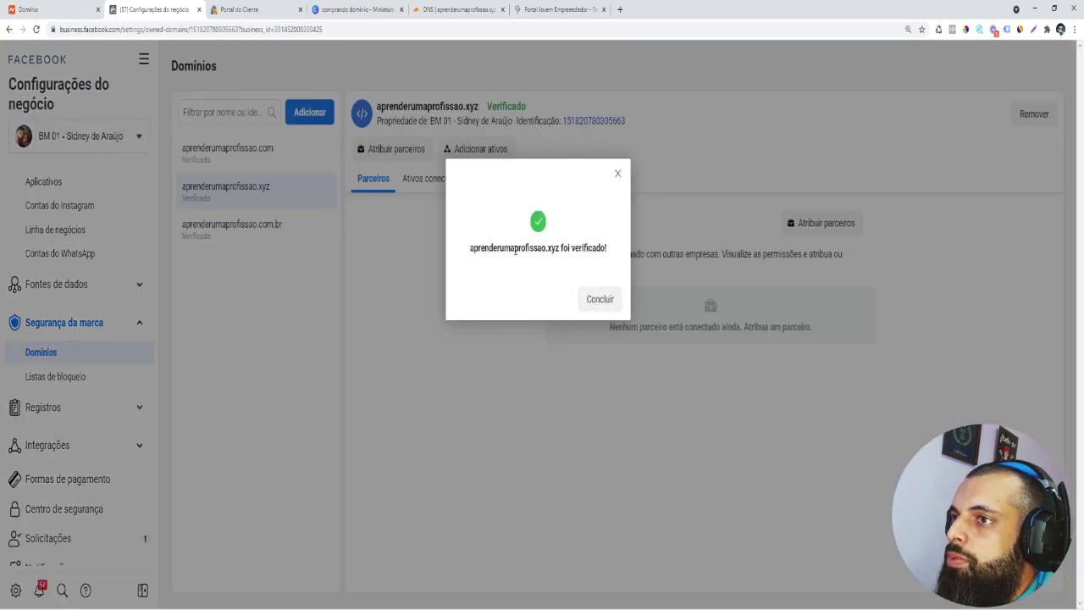
pyautogui.moveTo(470, 249); pyautogui.dragTo(608, 254)
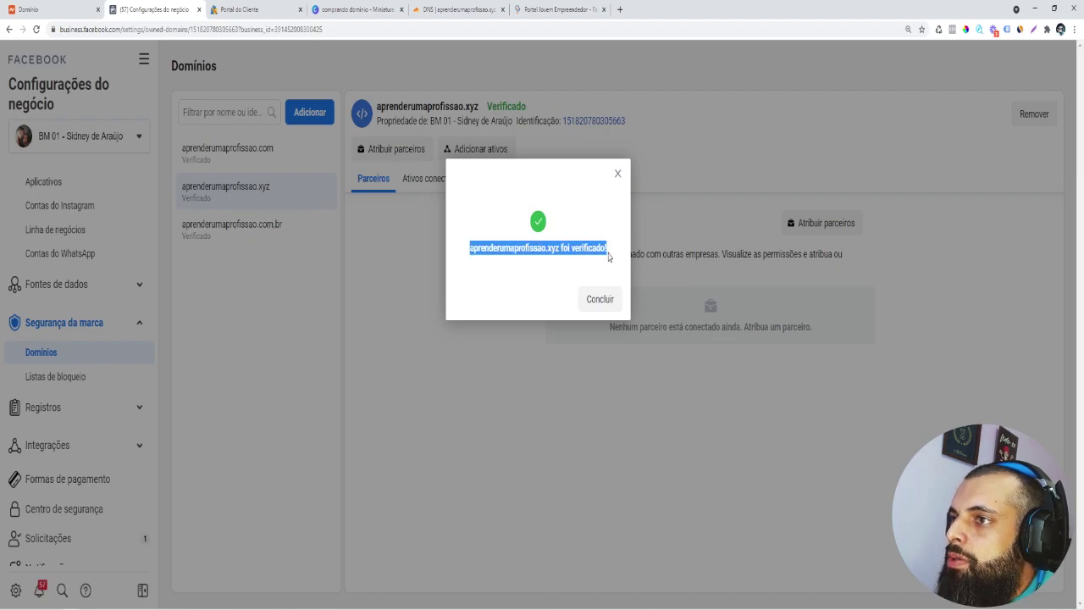
pyautogui.click(599, 299)
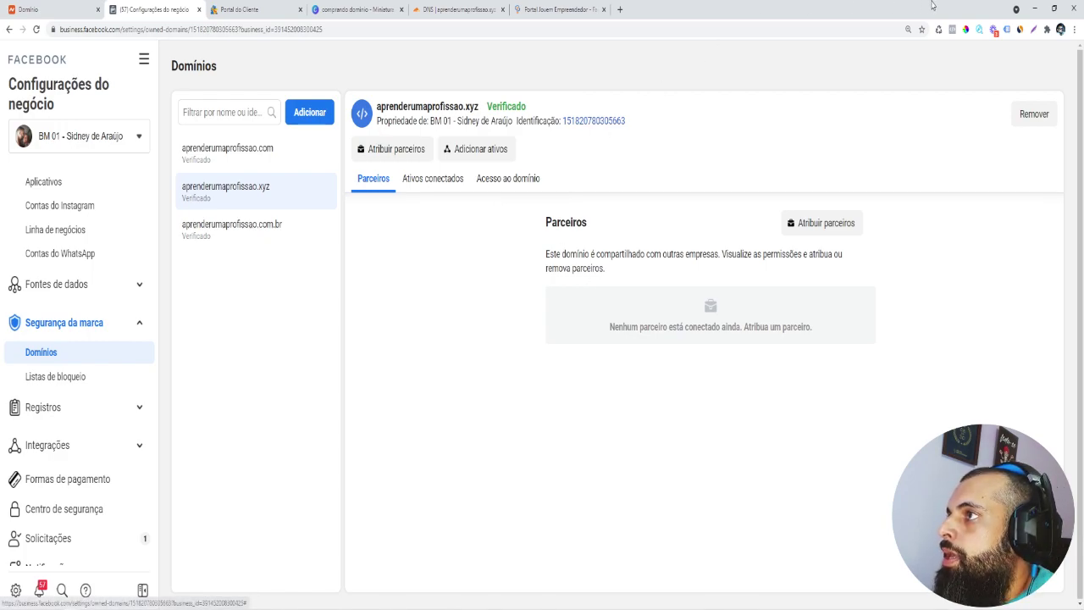
# Reduce the Facebook window, reload aprenderumaprofissao.xyz and check the site's connection security information.
pyautogui.click(1054, 9)
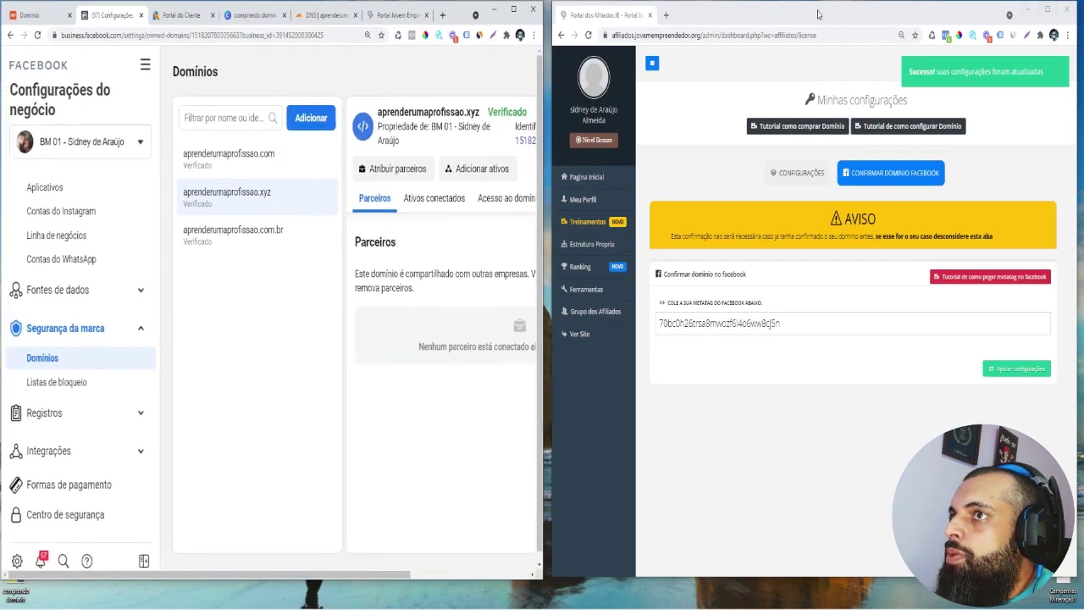
pyautogui.click(383, 17)
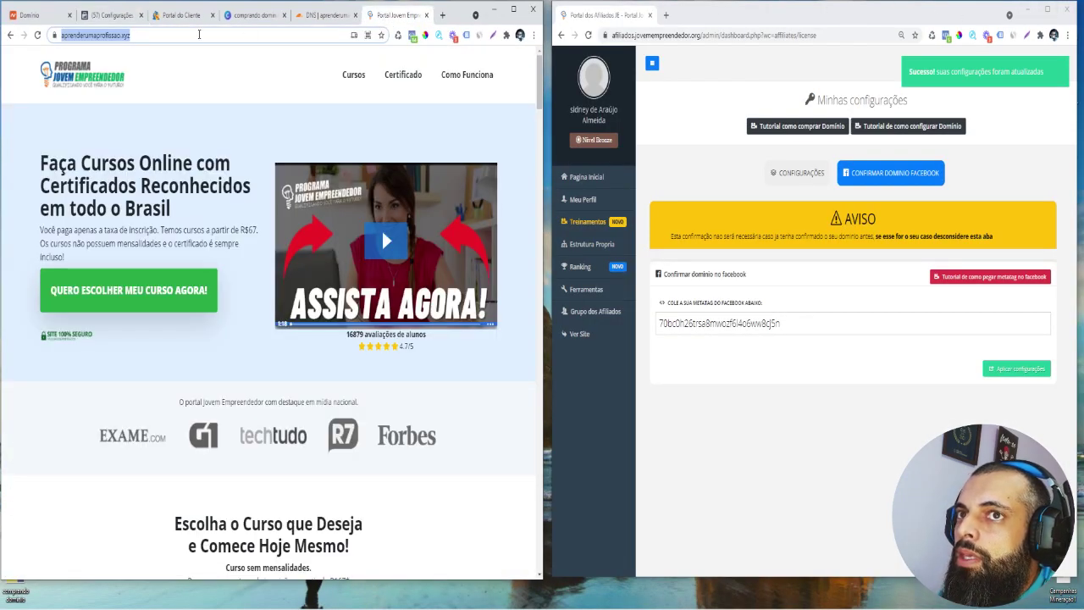
pyautogui.press('Return')
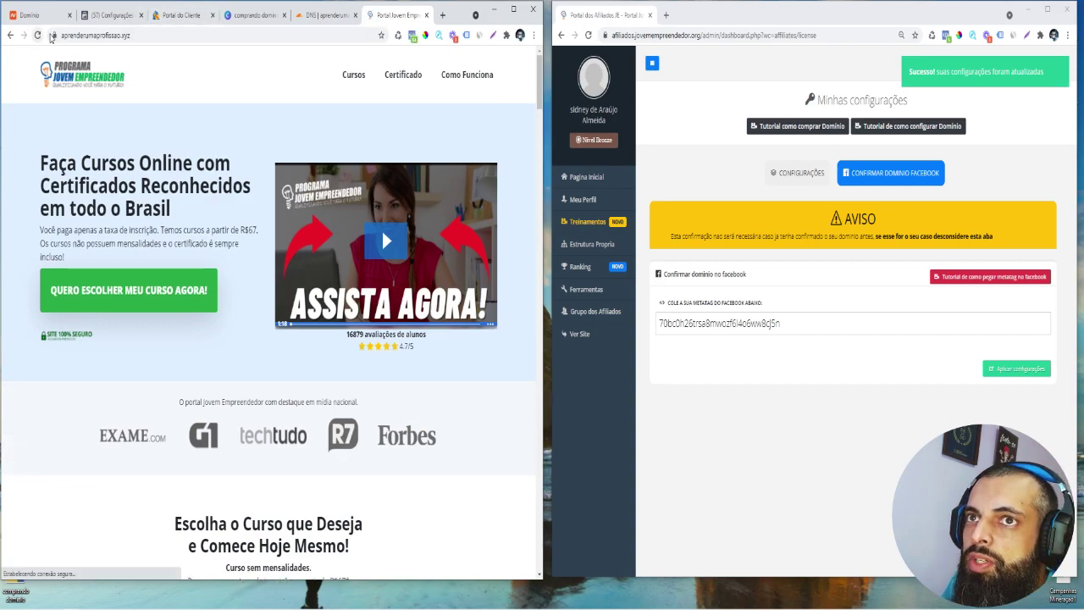
pyautogui.click(52, 36)
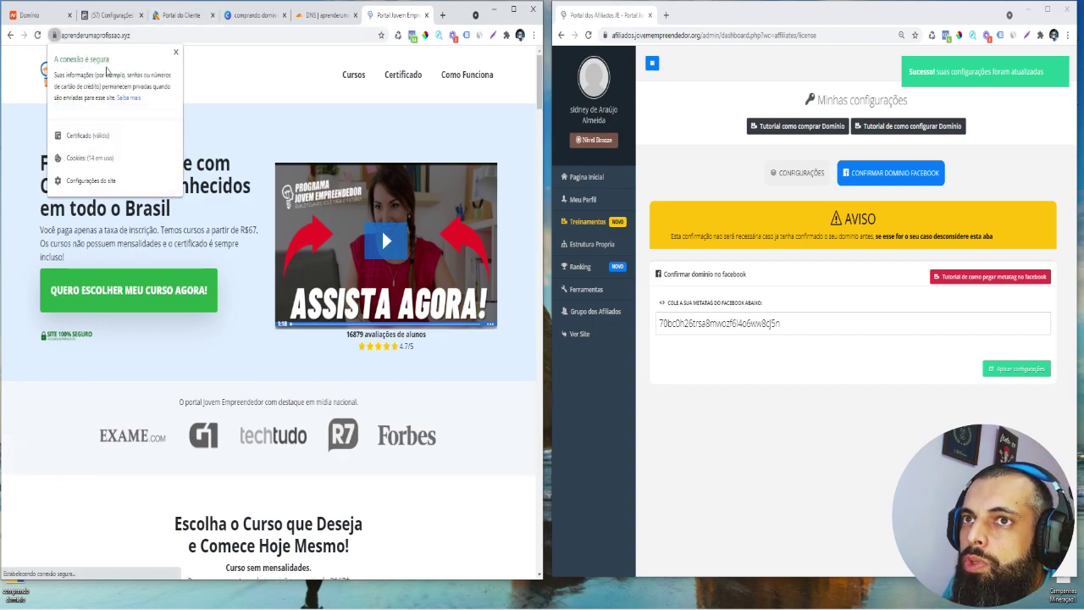
pyautogui.click(147, 34)
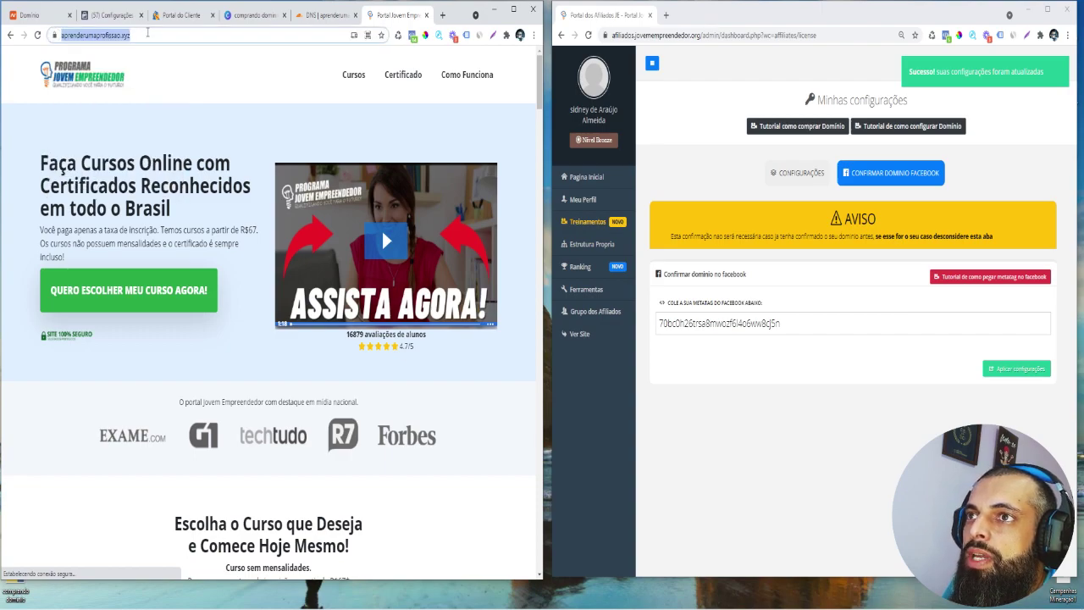